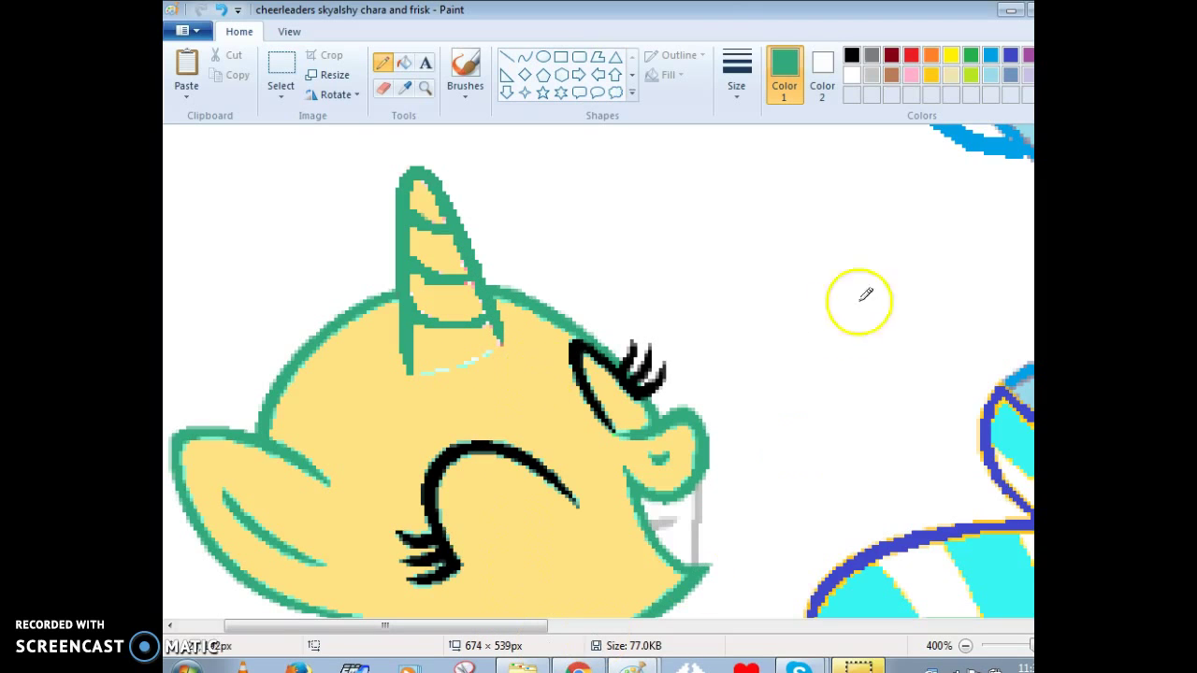
- Sample the yellow body colour and paint over the pale line at the base of the yellow pony's horn
click(405, 92)
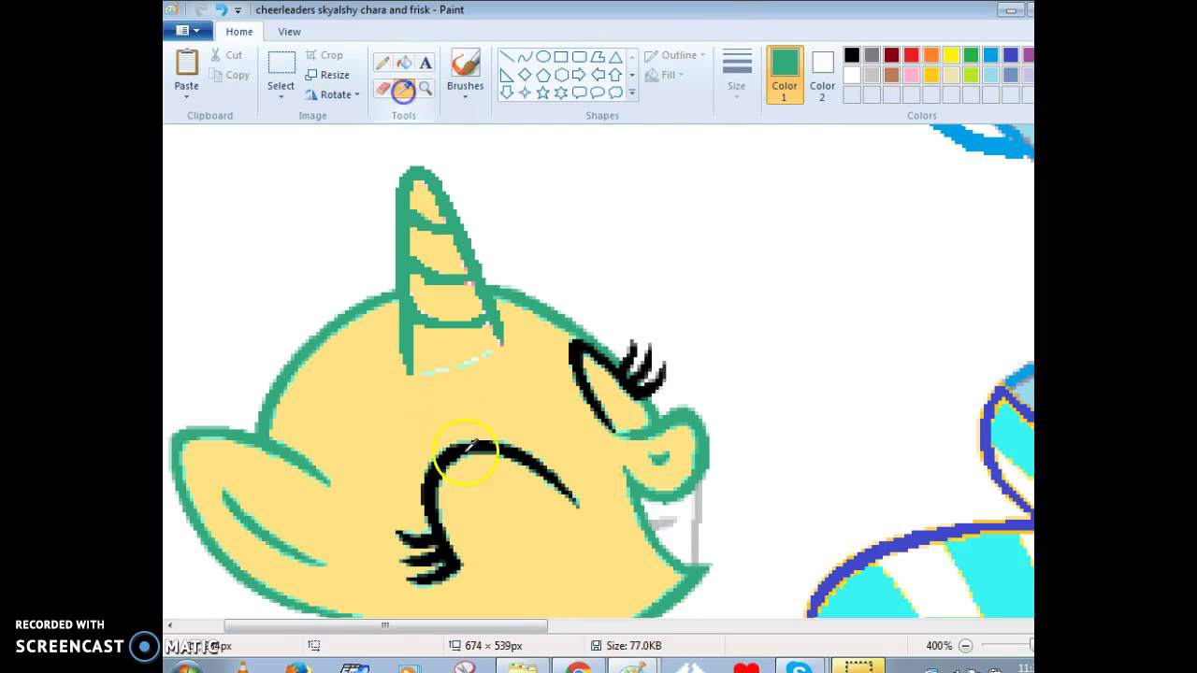
click(455, 379)
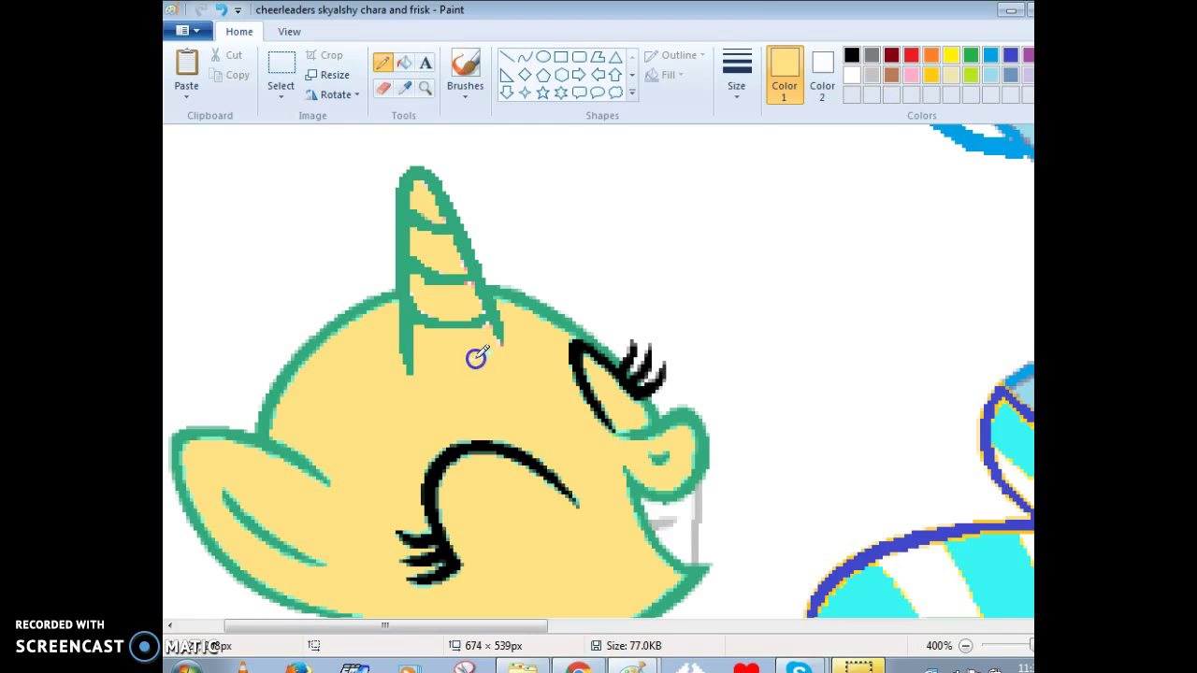
scroll(461, 538, down, 3)
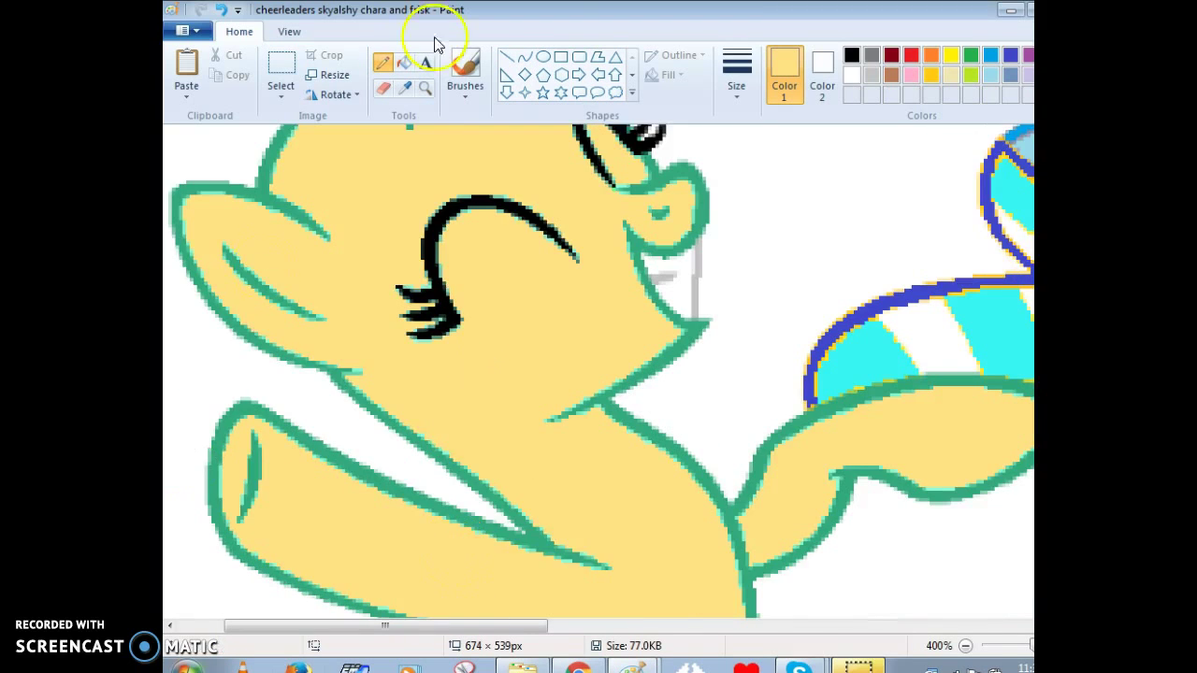
scroll(598, 374, down, 2)
scroll(902, 492, up, 2)
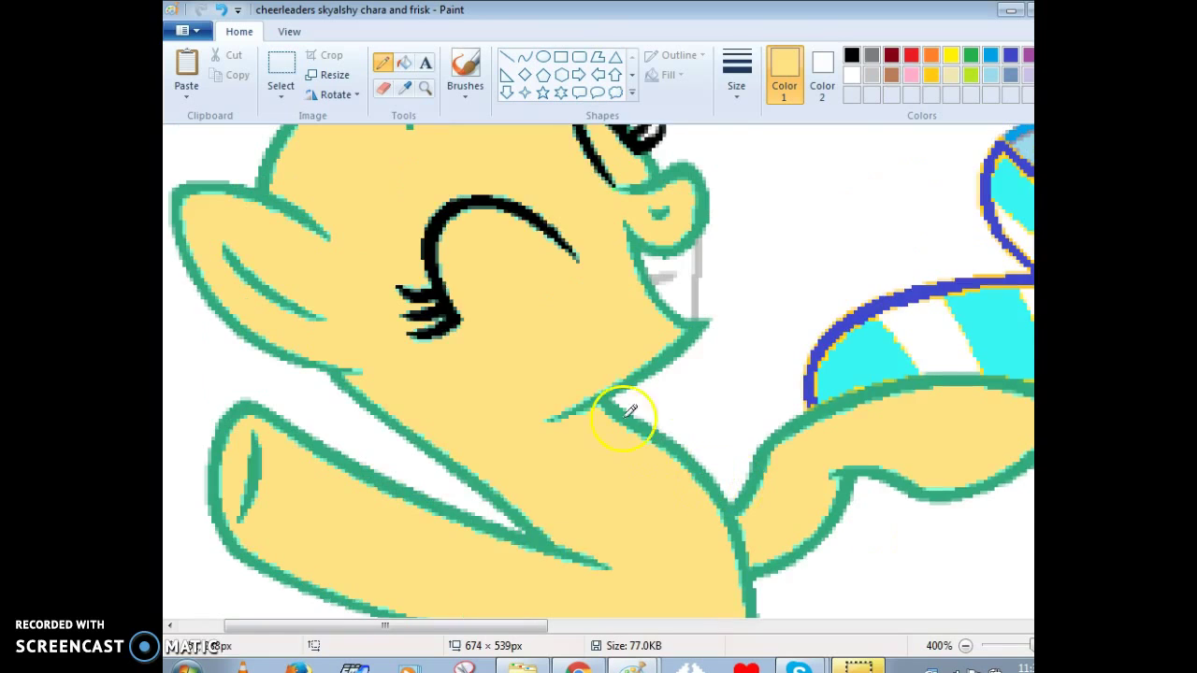
- Paint a red shirt collar around the blue pony's neck with a thick brush, from the hair strand to the raised foreleg
click(466, 73)
click(739, 90)
click(762, 224)
click(912, 55)
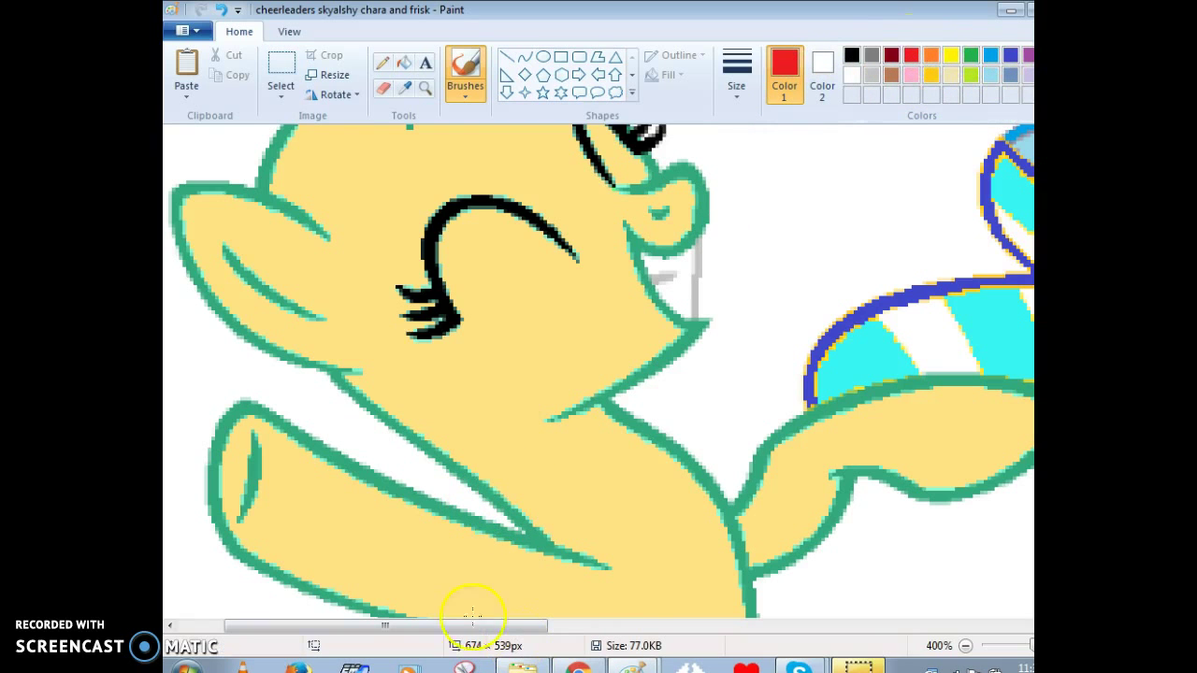
drag(455, 632, 670, 568)
scroll(668, 567, up, 6)
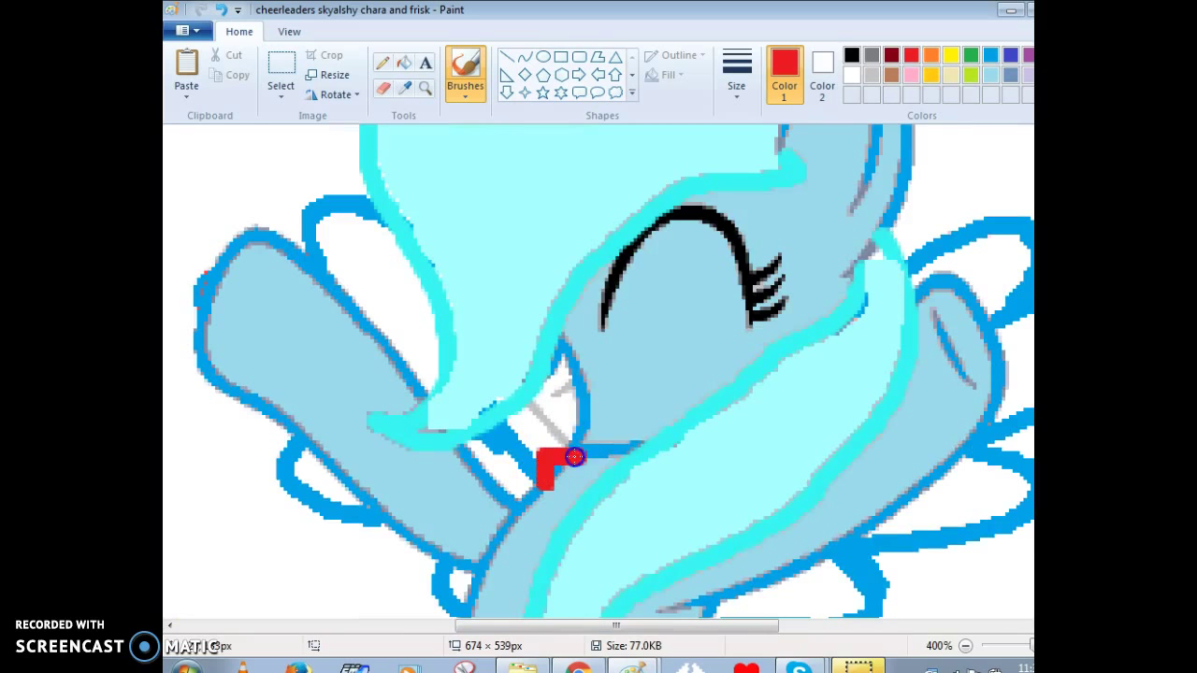
scroll(589, 454, down, 3)
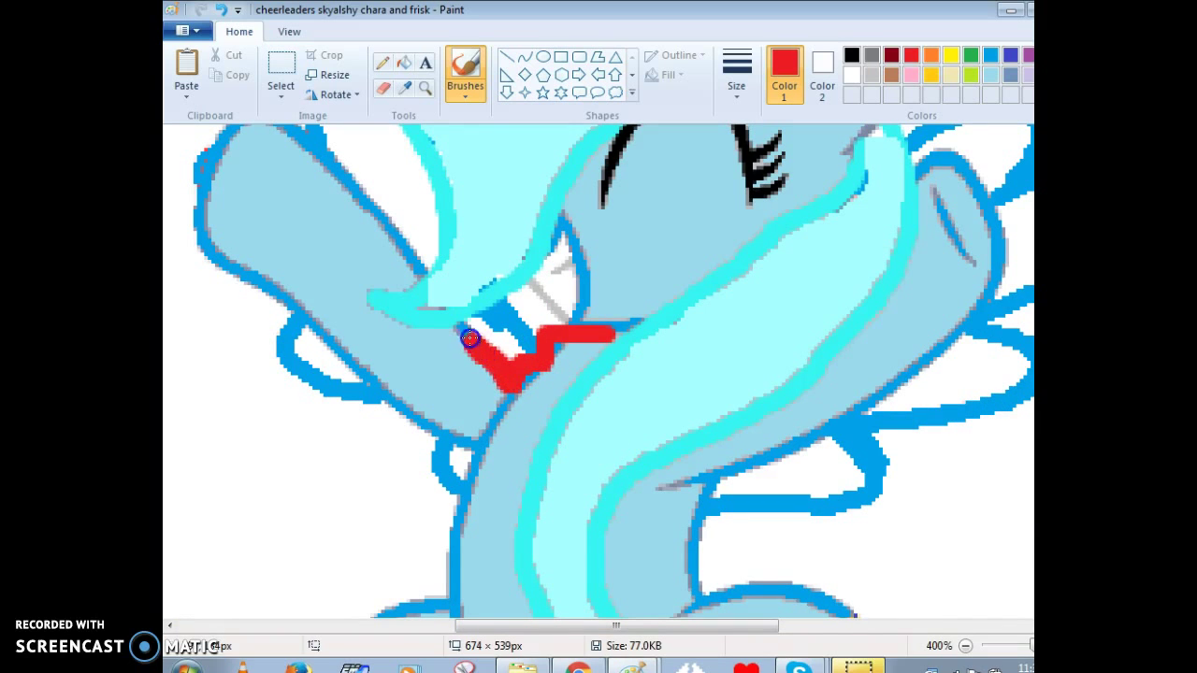
- Outline the sleeve in red around the blue pony's raised foreleg, including the cuff and the join at the shoulder
scroll(458, 359, up, 3)
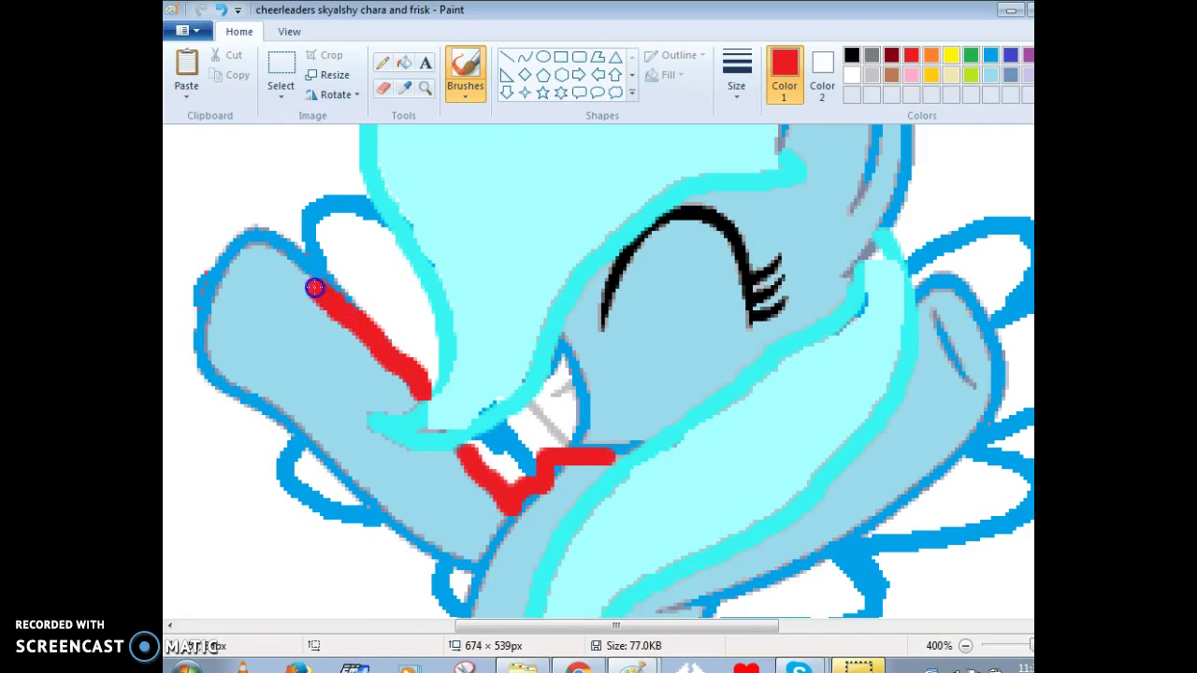
mouse_move(314, 288)
mouse_down()
mouse_move(280, 298)
mouse_move(250, 346)
mouse_up()
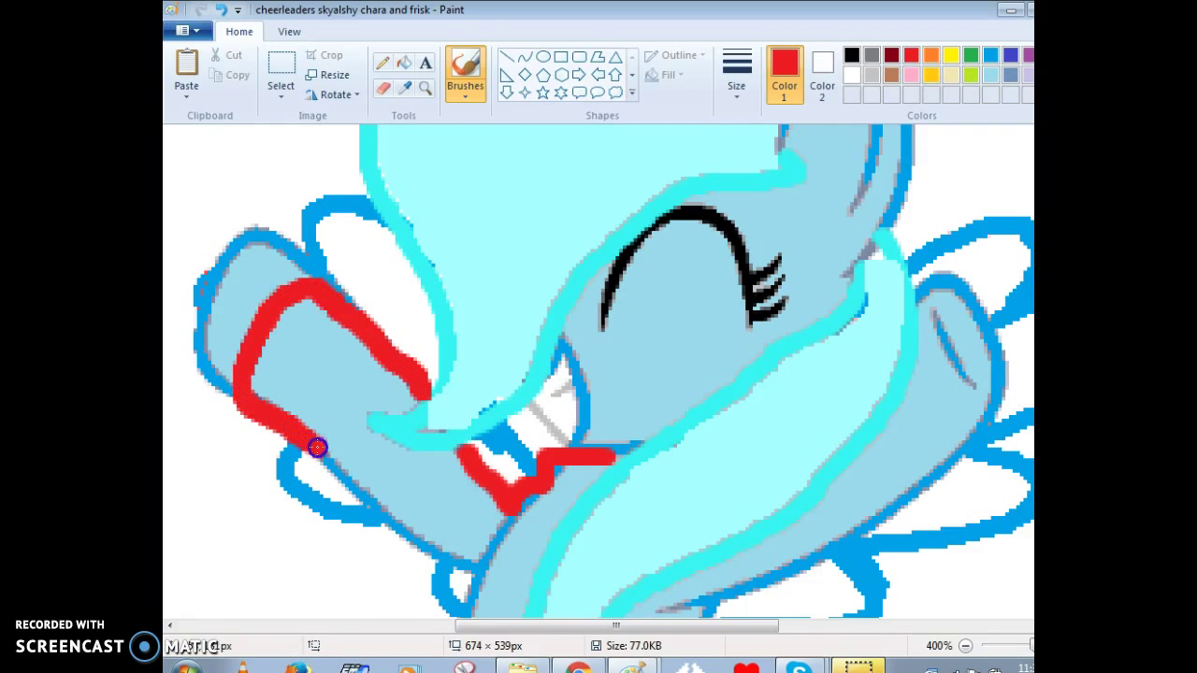
drag(388, 522, 468, 572)
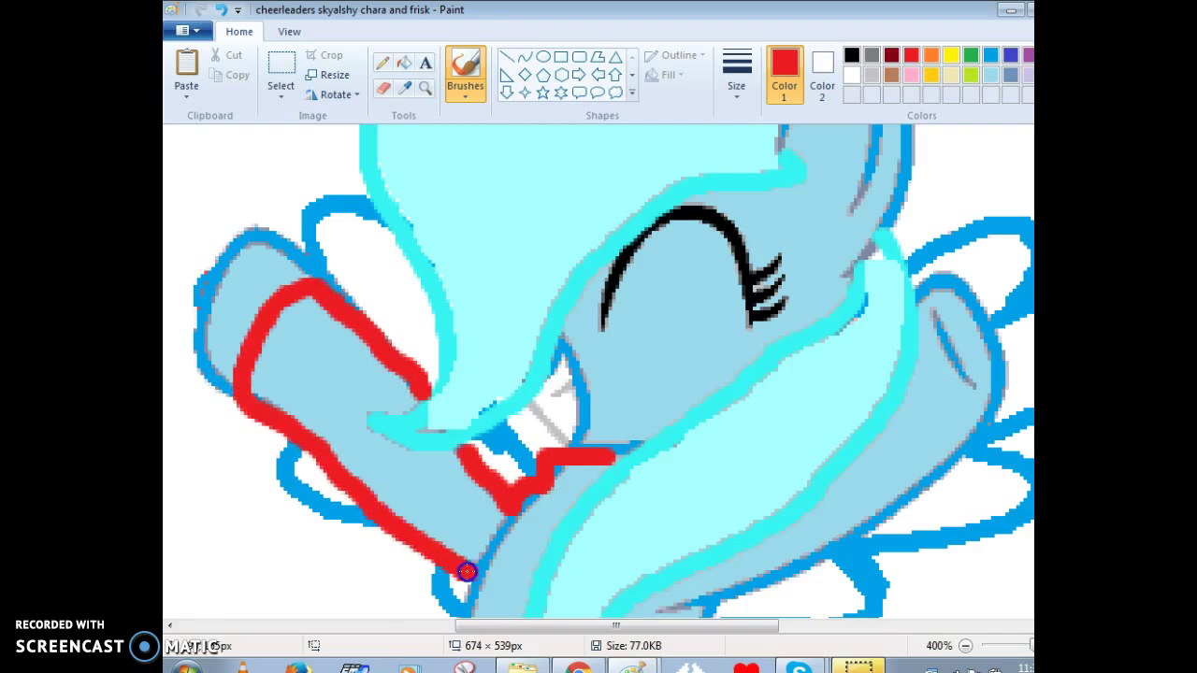
scroll(496, 476, down, 3)
mouse_move(523, 379)
mouse_down()
mouse_move(540, 372)
mouse_move(519, 374)
mouse_up()
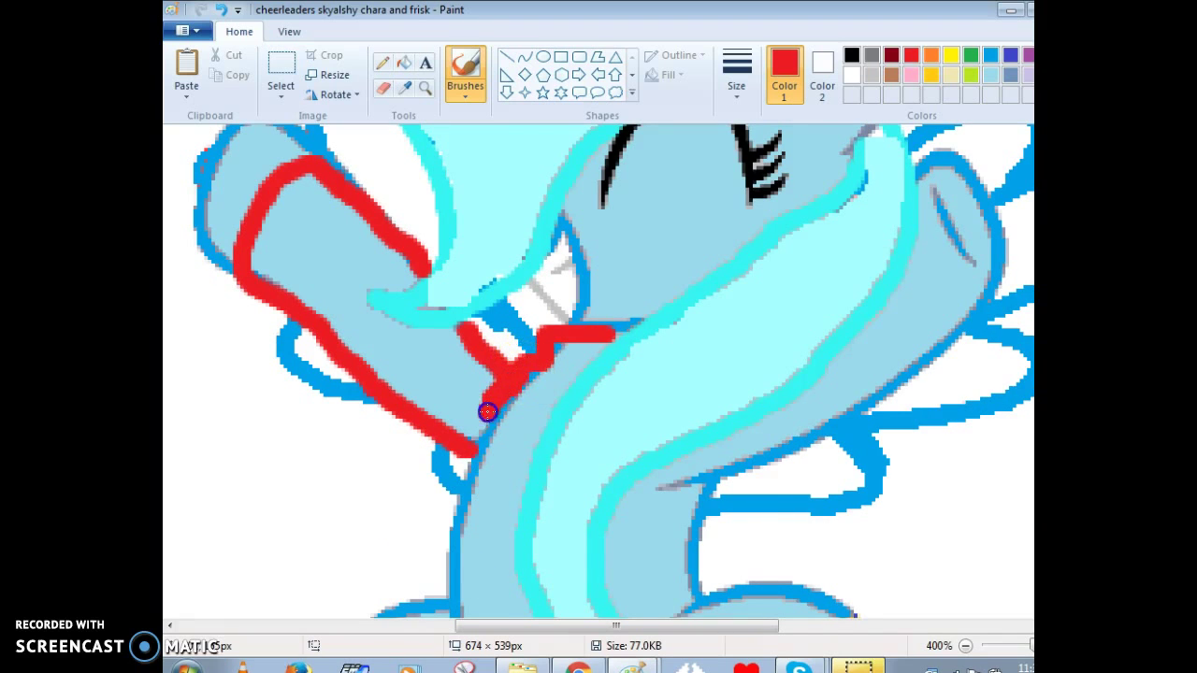
- Outline both sides of the shirt's torso in red and close them with a curved hem across the blue pony's waist
drag(470, 463, 451, 549)
scroll(450, 590, down, 9)
mouse_move(451, 191)
mouse_down()
mouse_move(440, 235)
mouse_move(552, 278)
mouse_up()
scroll(857, 366, up, 6)
drag(713, 361, 685, 473)
drag(669, 531, 602, 547)
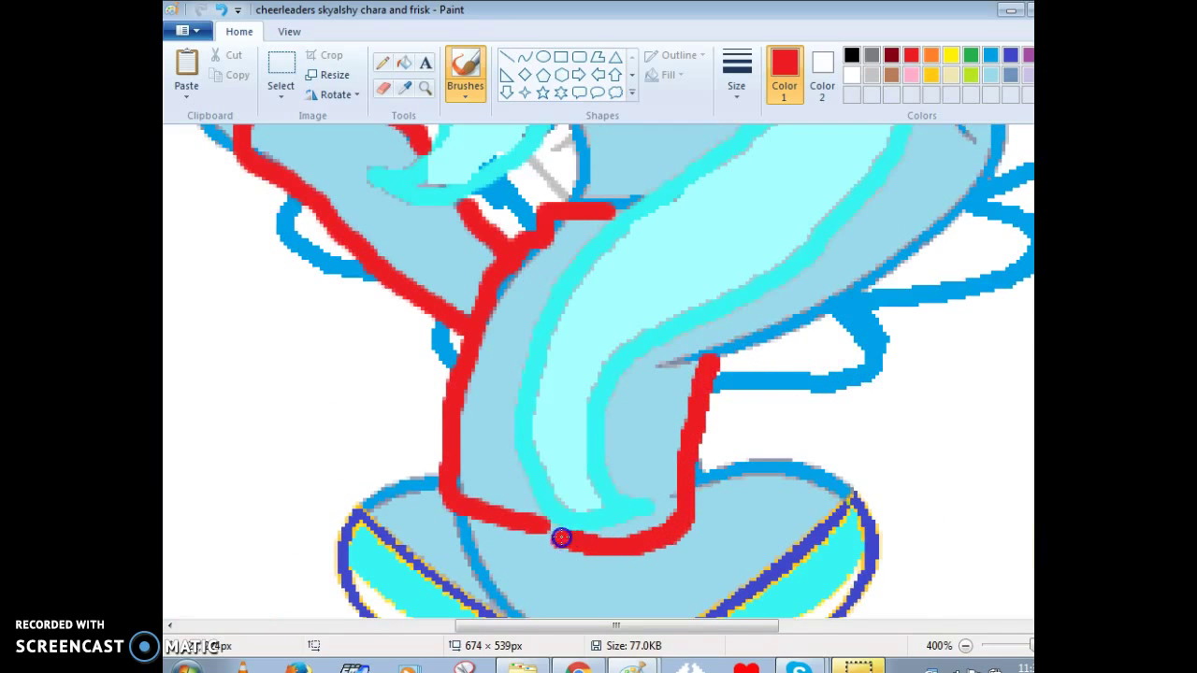
- Outline the second sleeve in red along the underside of the blue pony's other foreleg, ending in a cuff at the hair
scroll(589, 533, up, 6)
scroll(689, 529, down, 3)
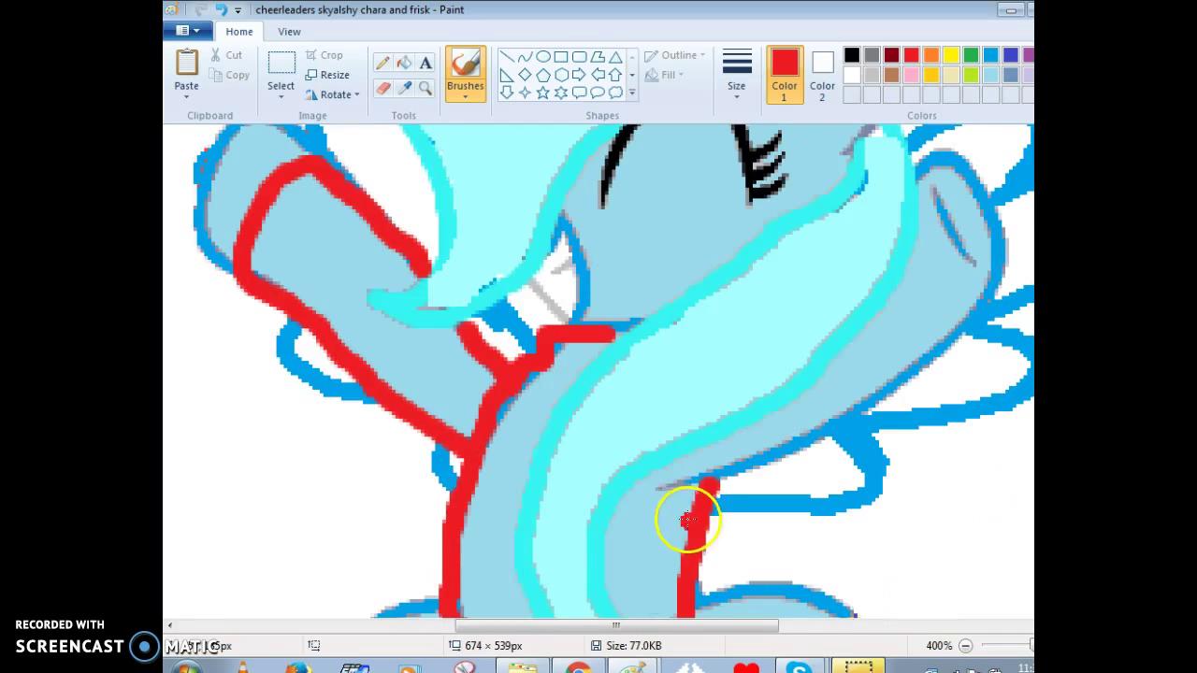
drag(671, 481, 700, 480)
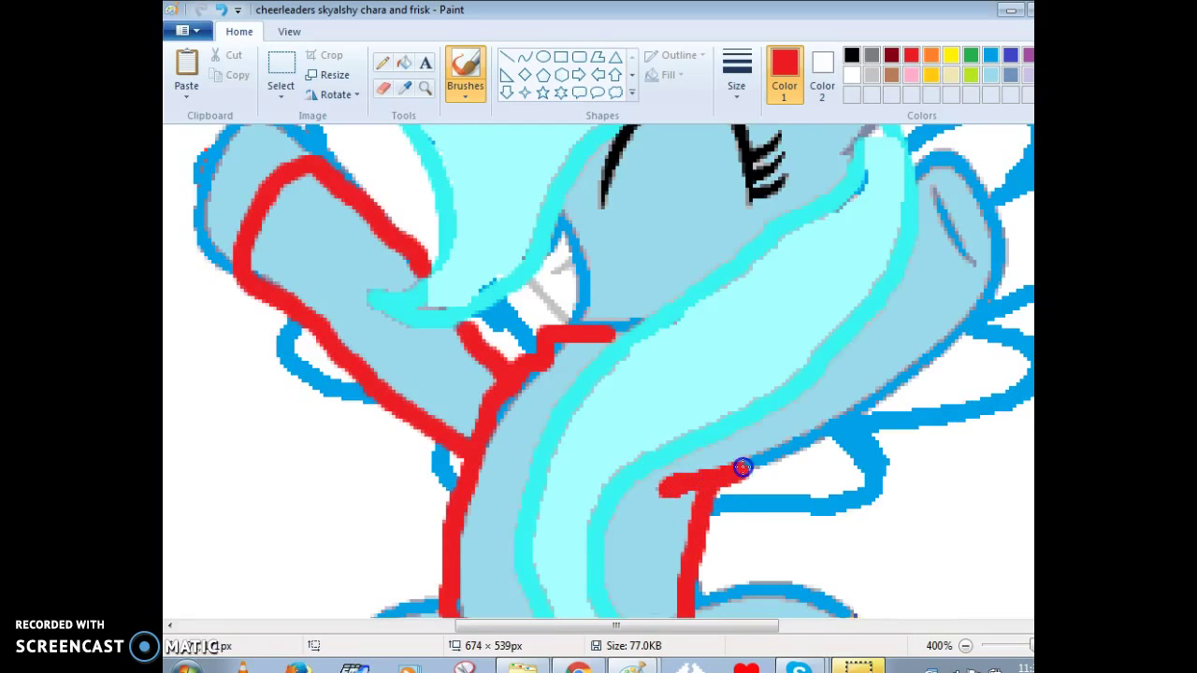
mouse_move(874, 394)
mouse_down()
mouse_move(905, 367)
mouse_move(915, 328)
mouse_up()
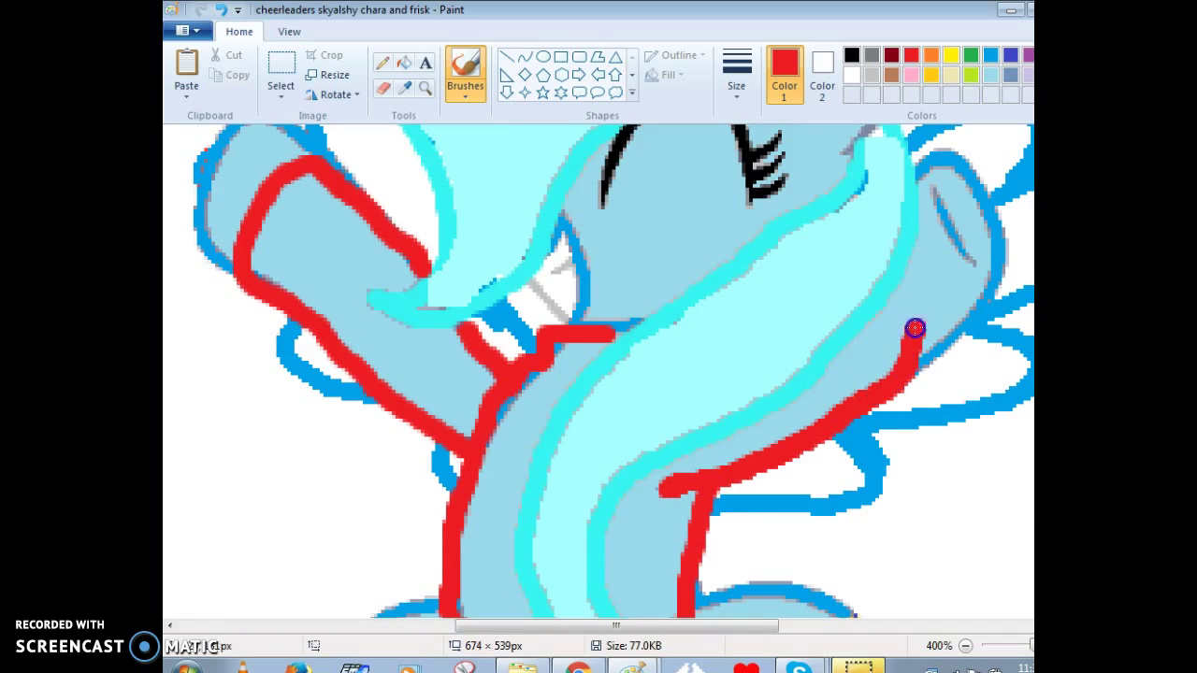
drag(914, 274, 913, 268)
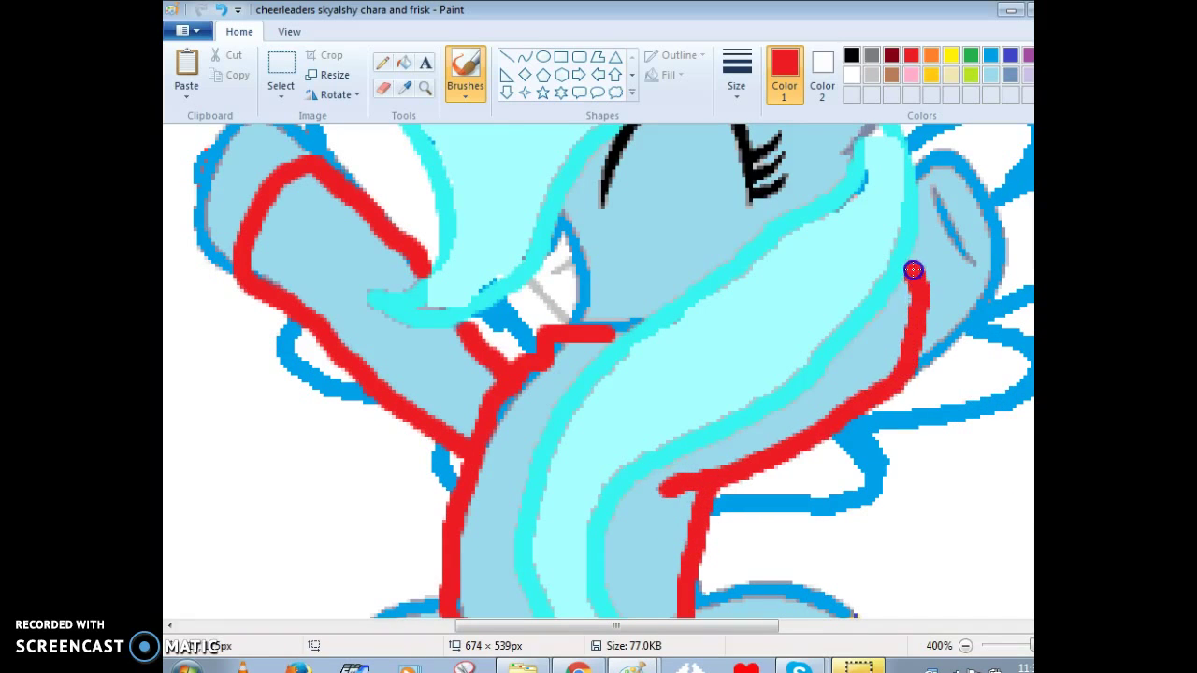
- Fill the blue pony's shirt and sleeves with dark red and cover the leftover outline pixels below the collar
click(404, 63)
click(891, 54)
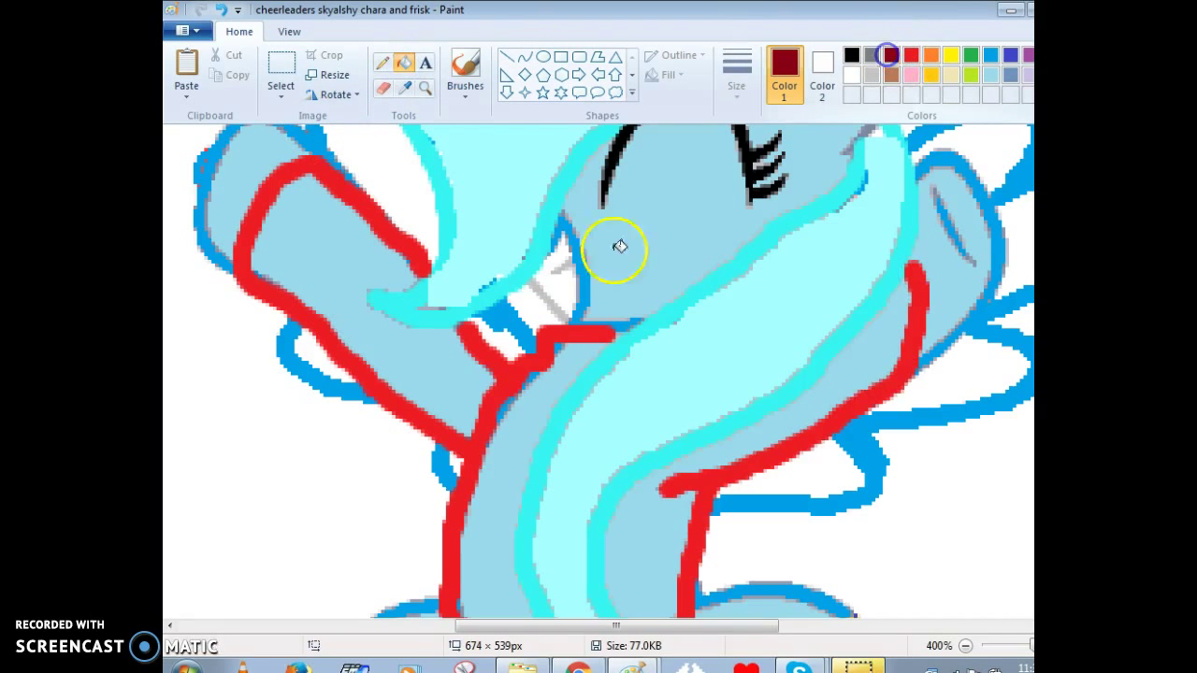
click(307, 239)
click(532, 472)
scroll(505, 402, down, 5)
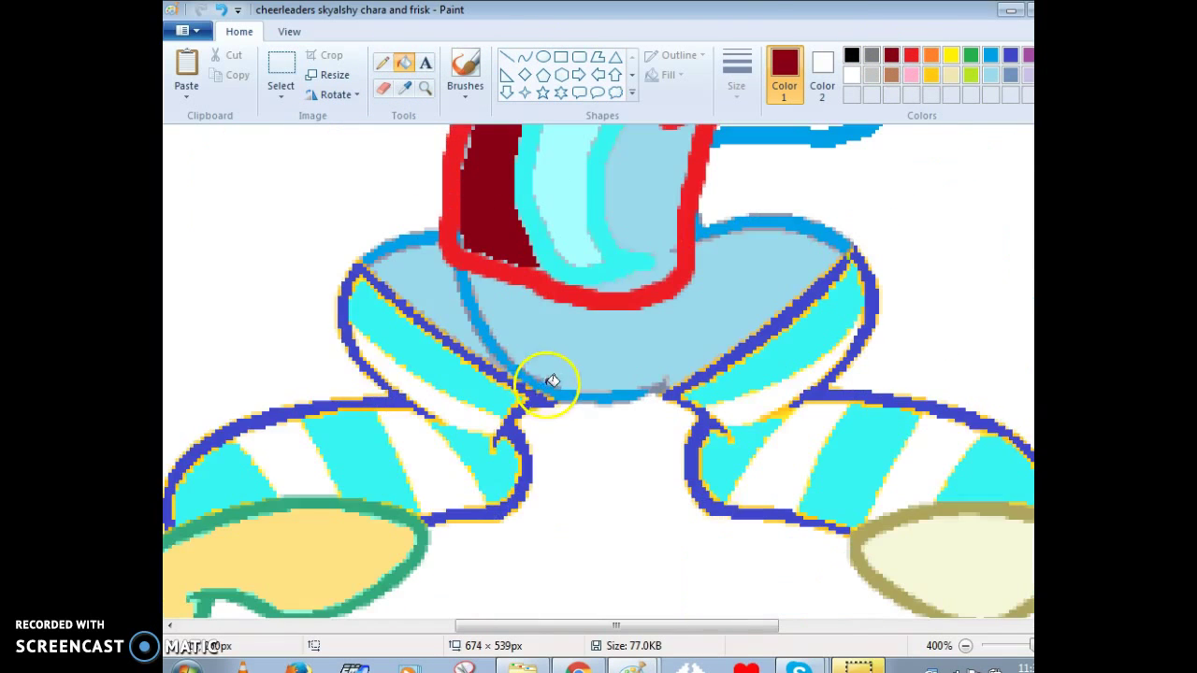
click(662, 189)
scroll(591, 436, up, 5)
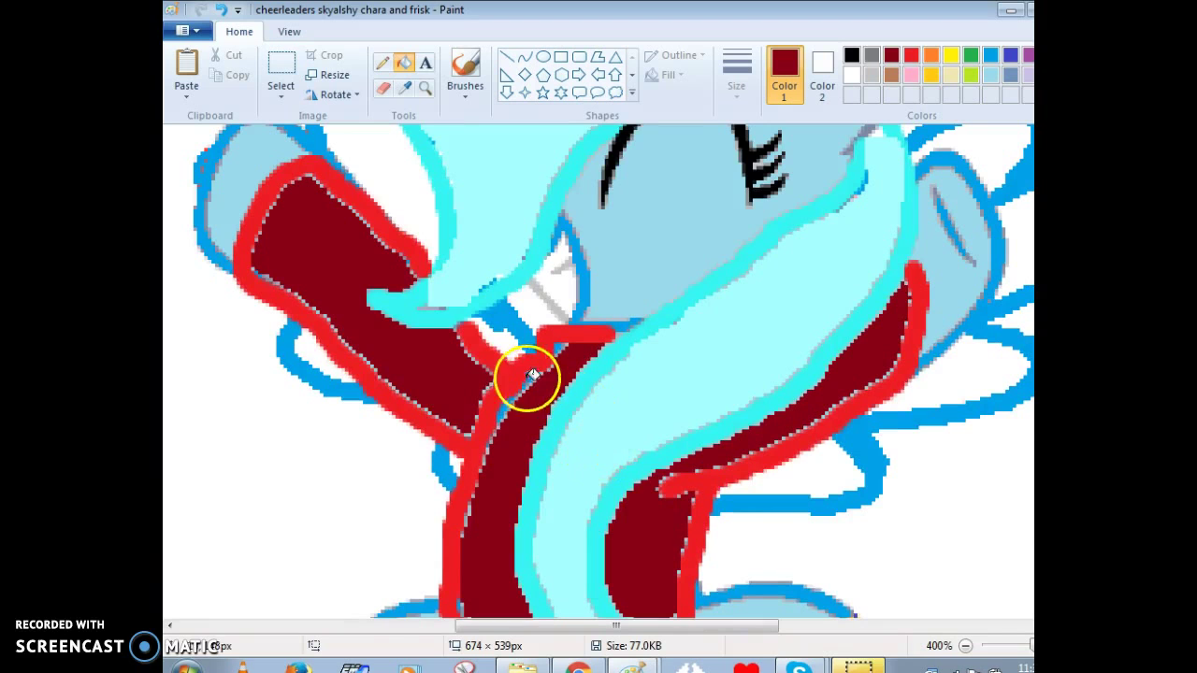
click(381, 61)
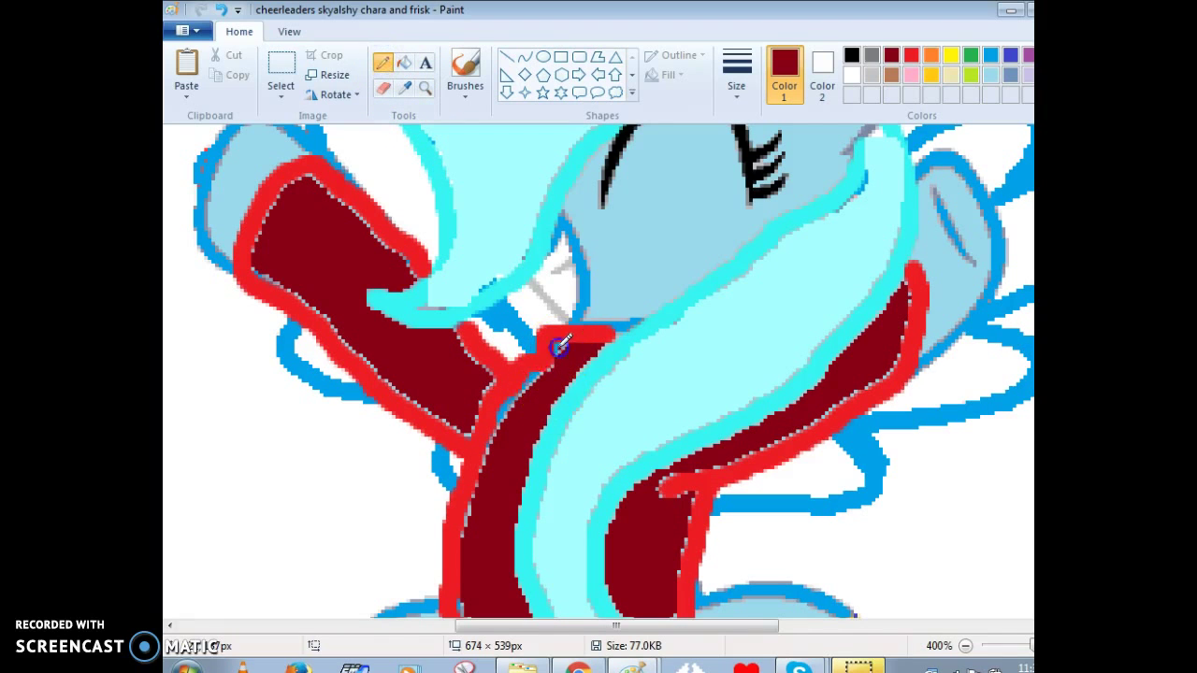
drag(564, 352, 529, 374)
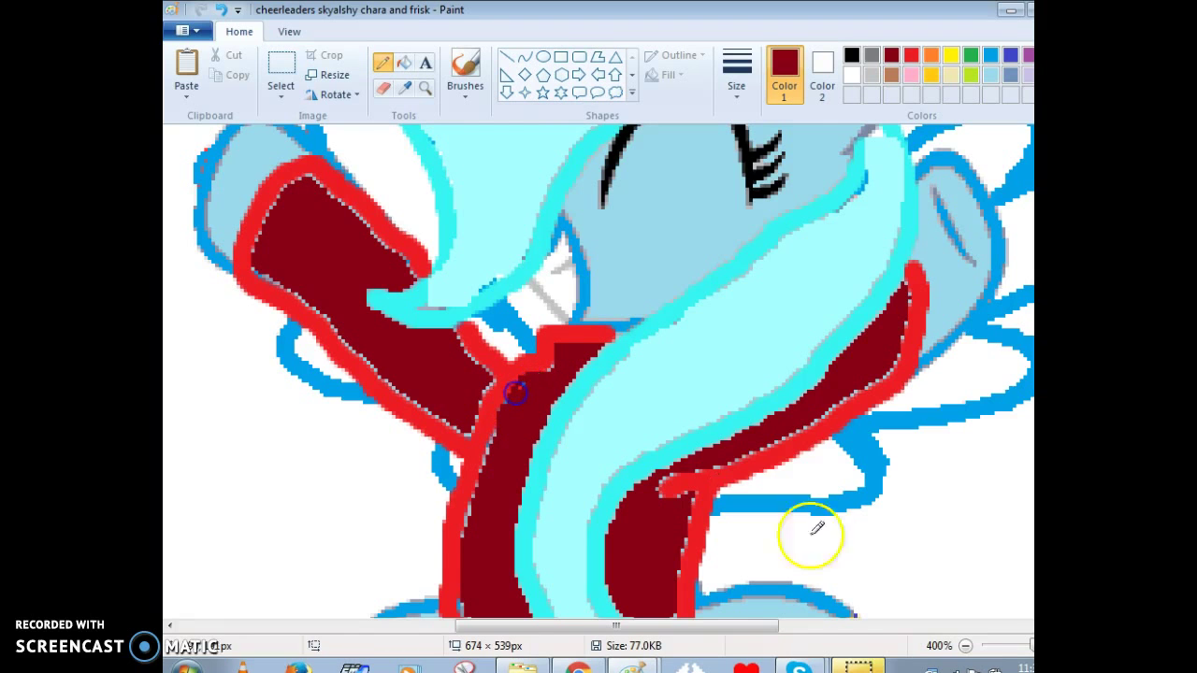
- Look over the coloured shirt from collar to hem and the yellow pony's uncoloured lower body
scroll(804, 534, down, 3)
scroll(686, 315, up, 6)
scroll(632, 429, down, 3)
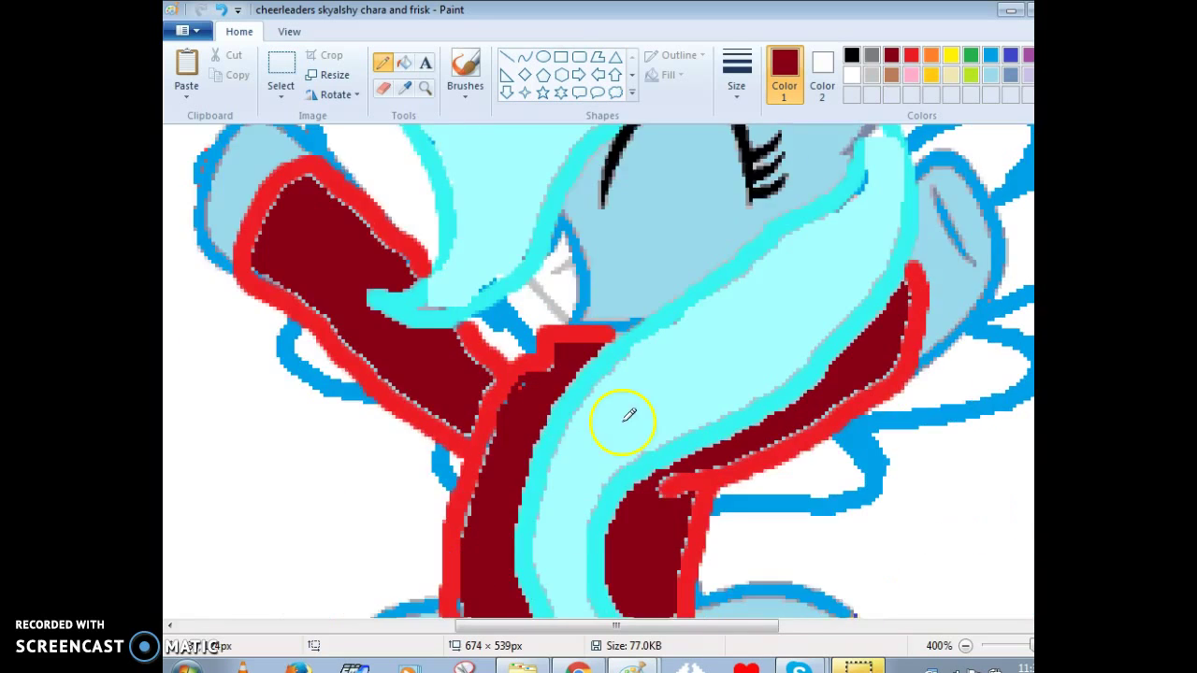
scroll(646, 392, down, 3)
scroll(692, 459, down, 3)
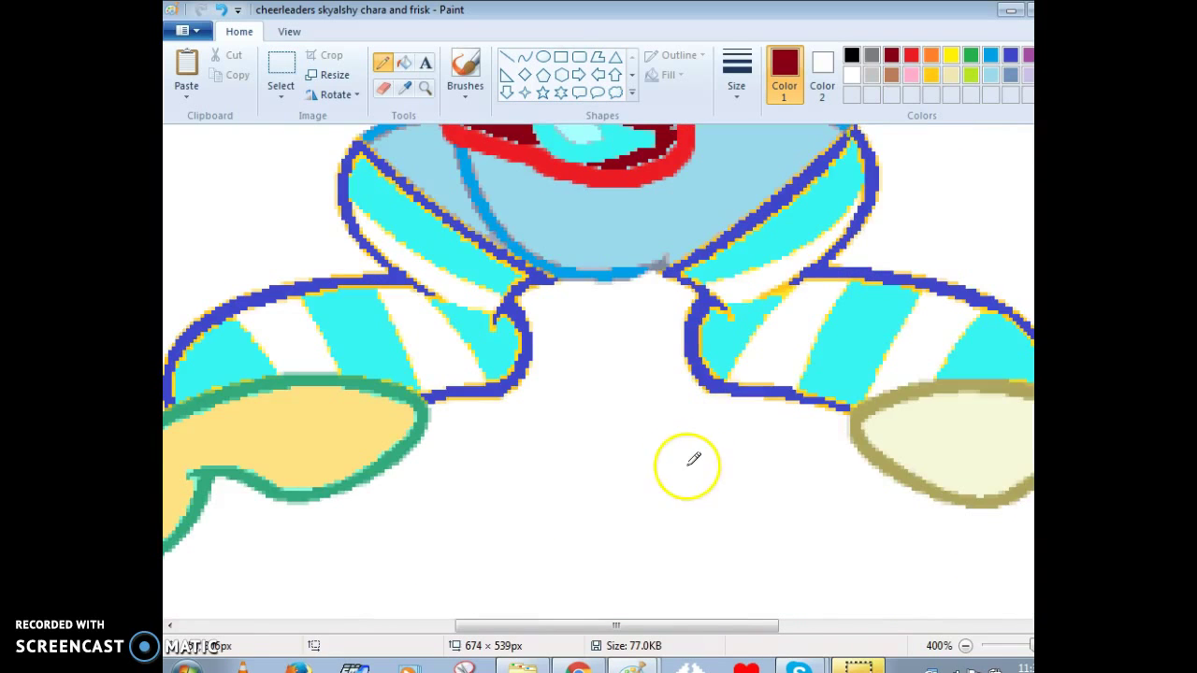
scroll(798, 360, up, 2)
drag(633, 633, 428, 630)
scroll(387, 327, down, 3)
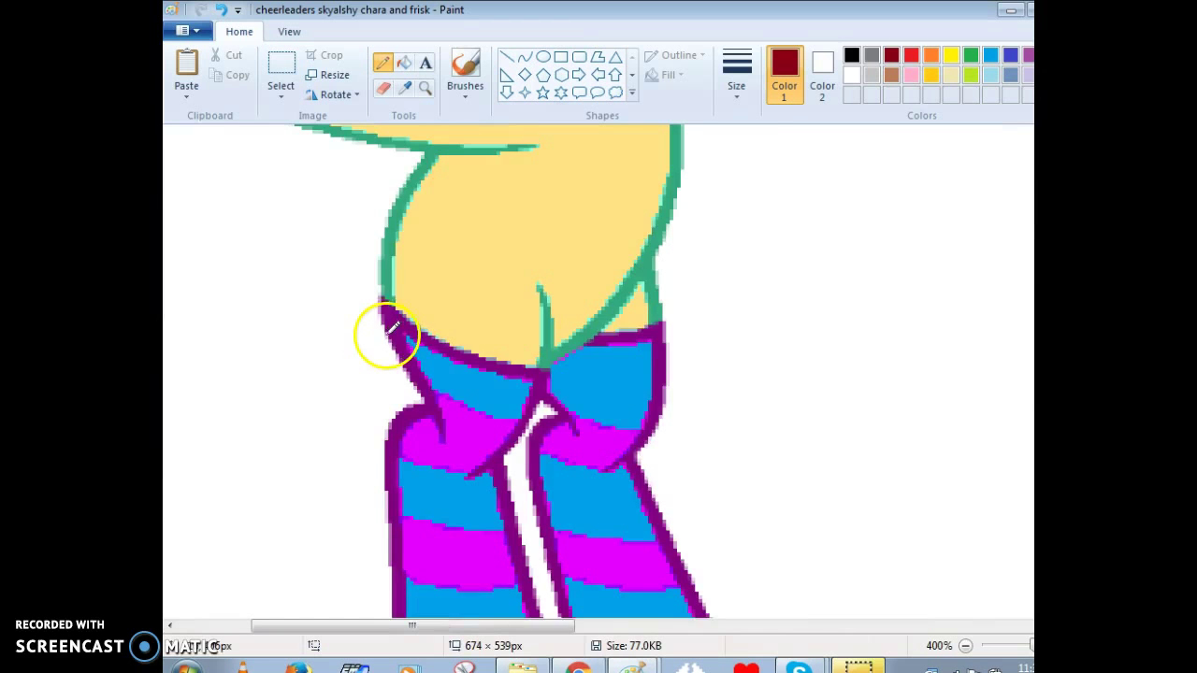
scroll(391, 327, up, 2)
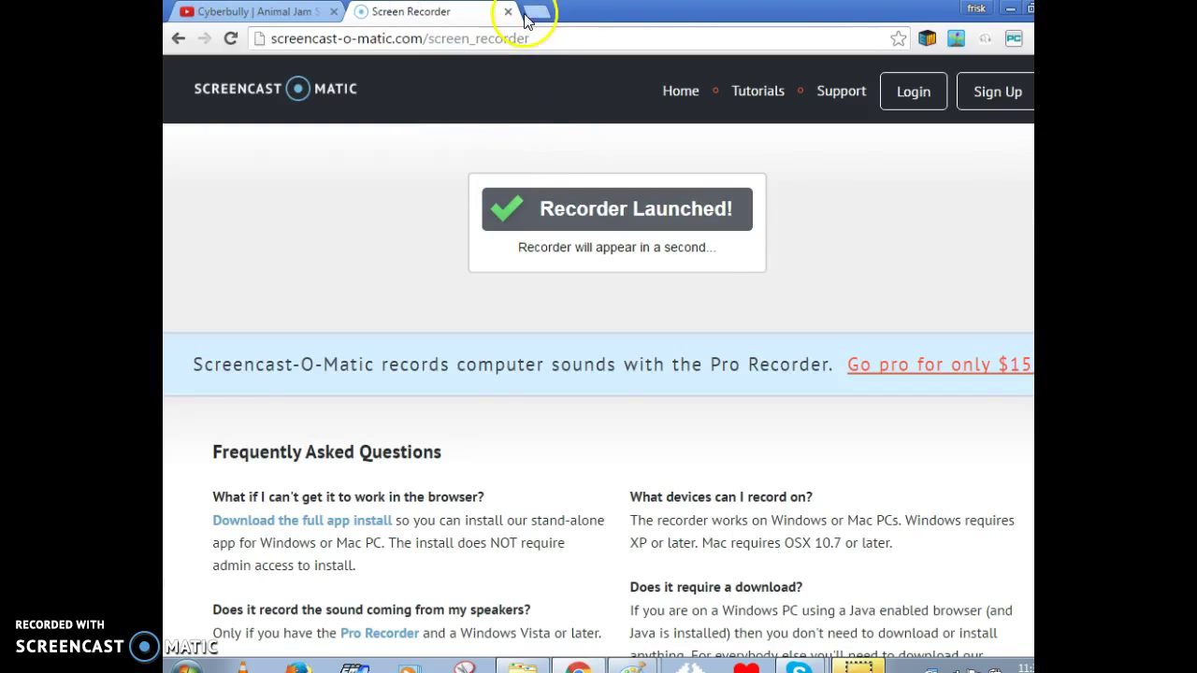
- Switch to the web browser and search for "frisk heart pixelated"
click(556, 41)
key(BackSpace)
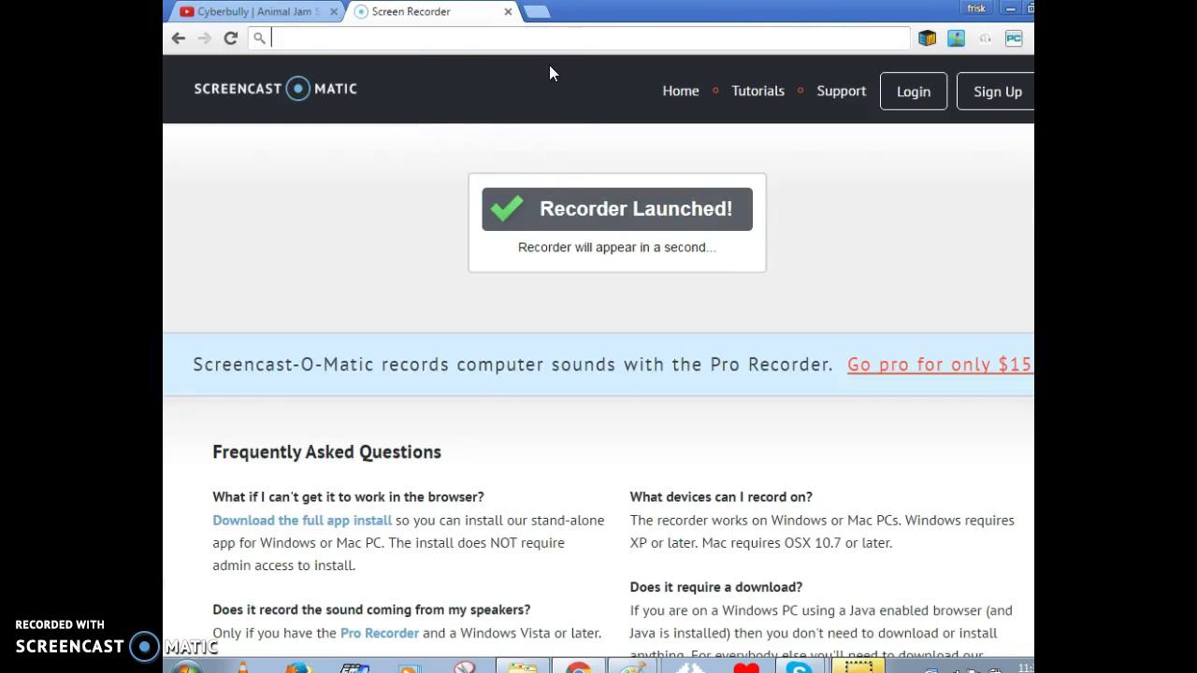
text(fris)
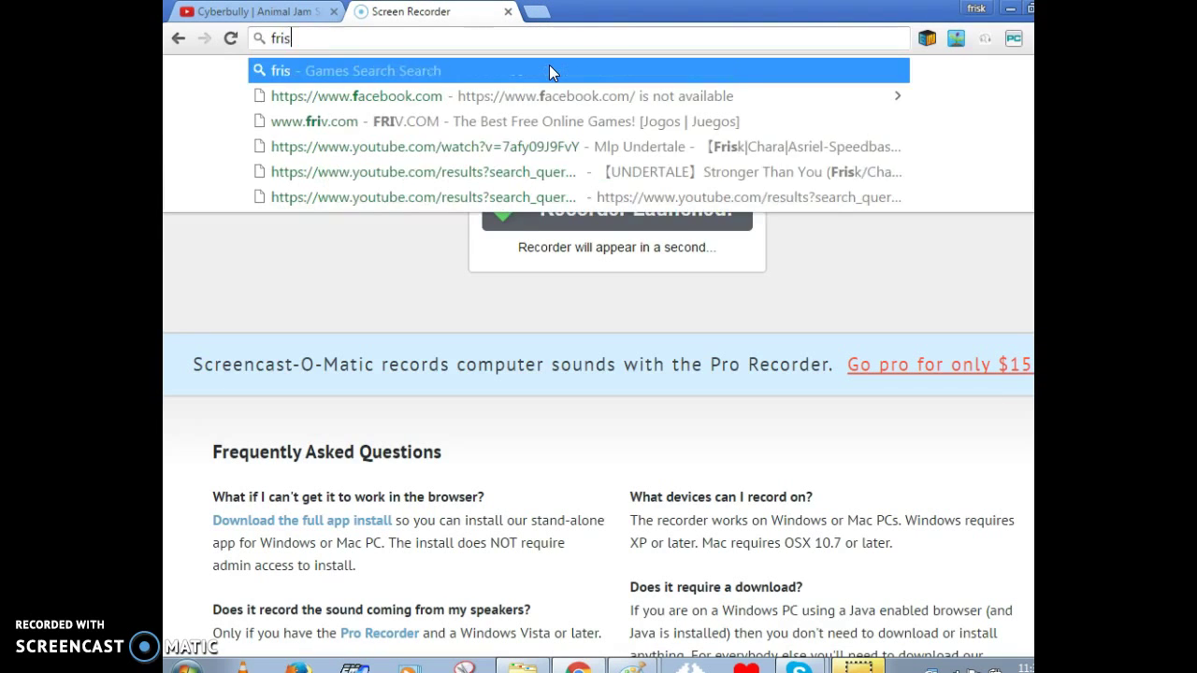
text(k hear)
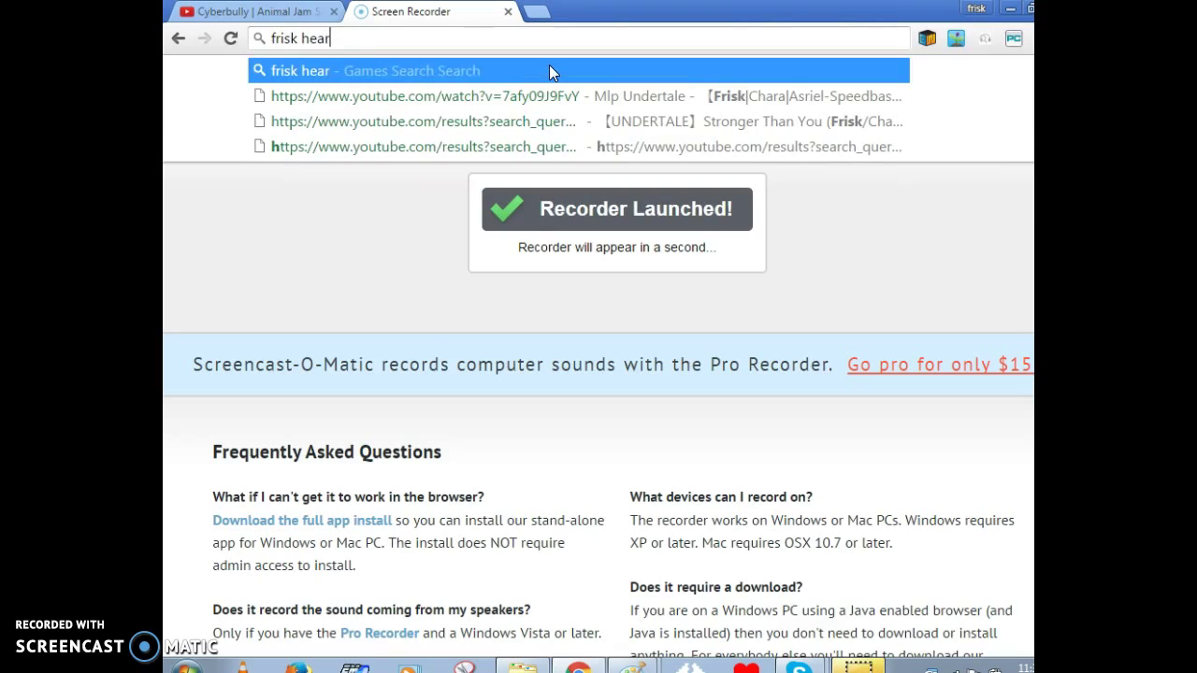
text(t pixel)
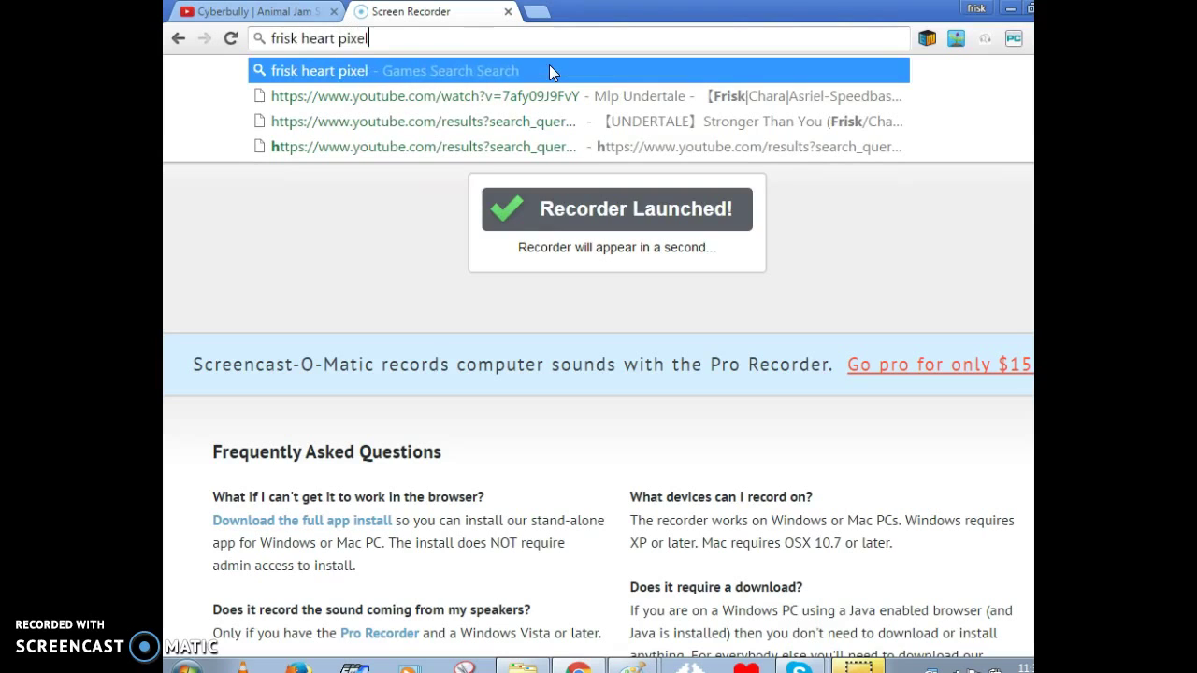
text(ated)
key(Return)
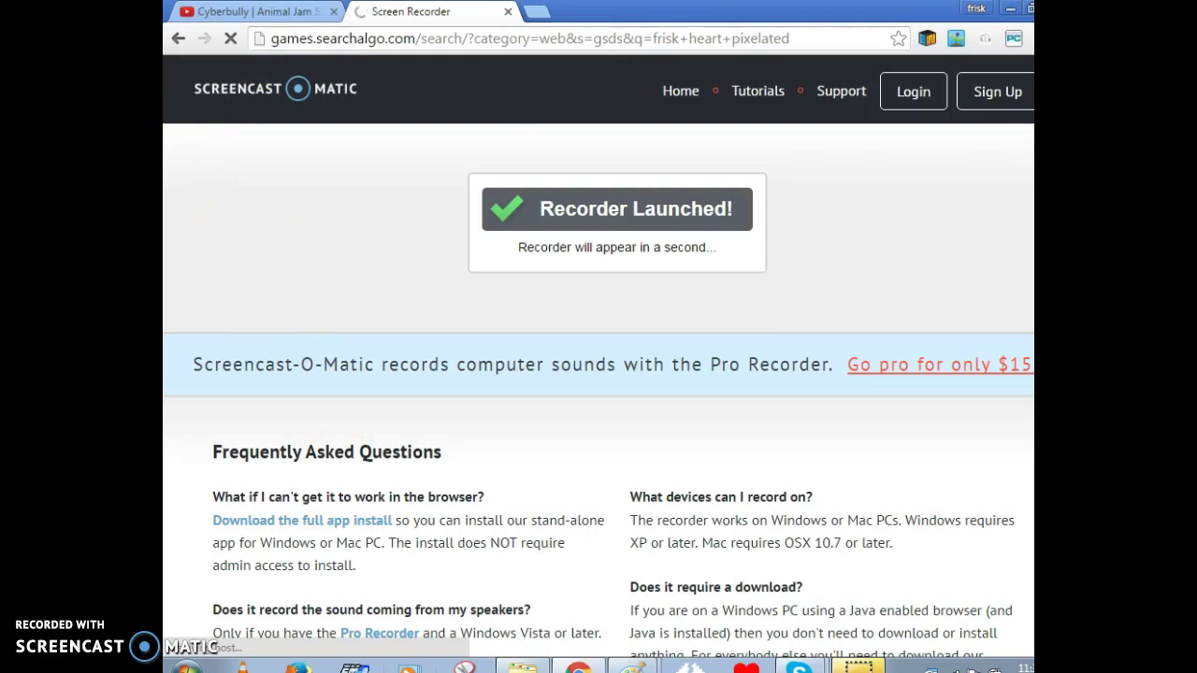
key(ctrl+shift+Tab)
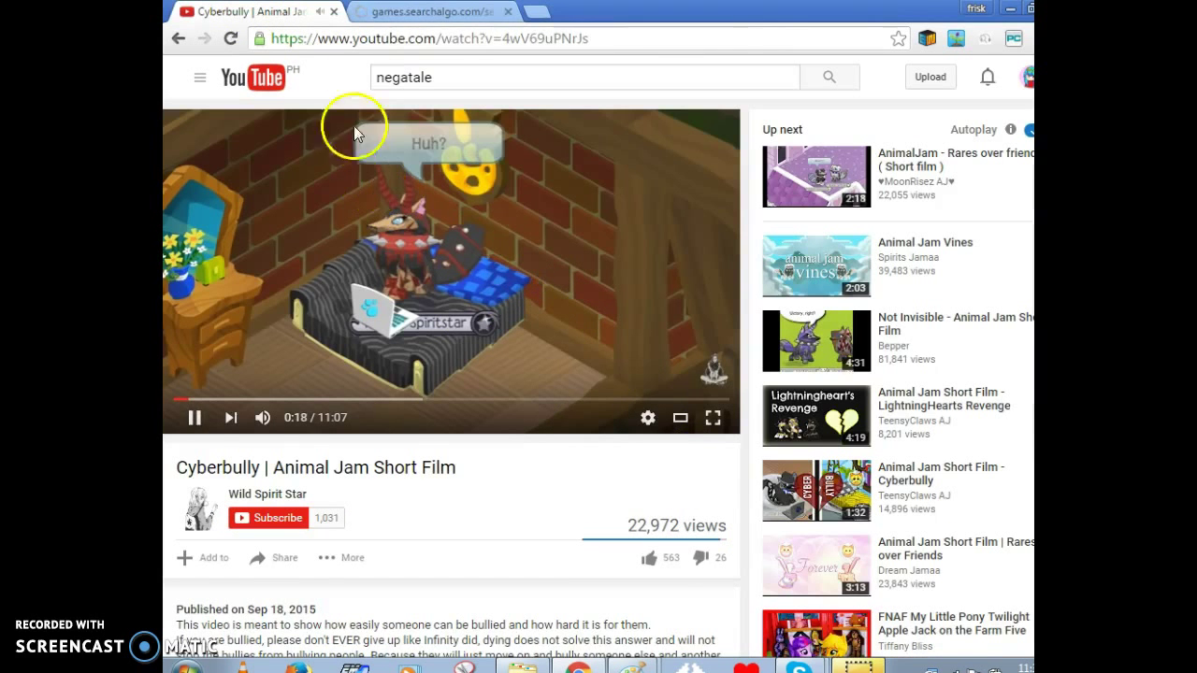
key(ctrl+Tab)
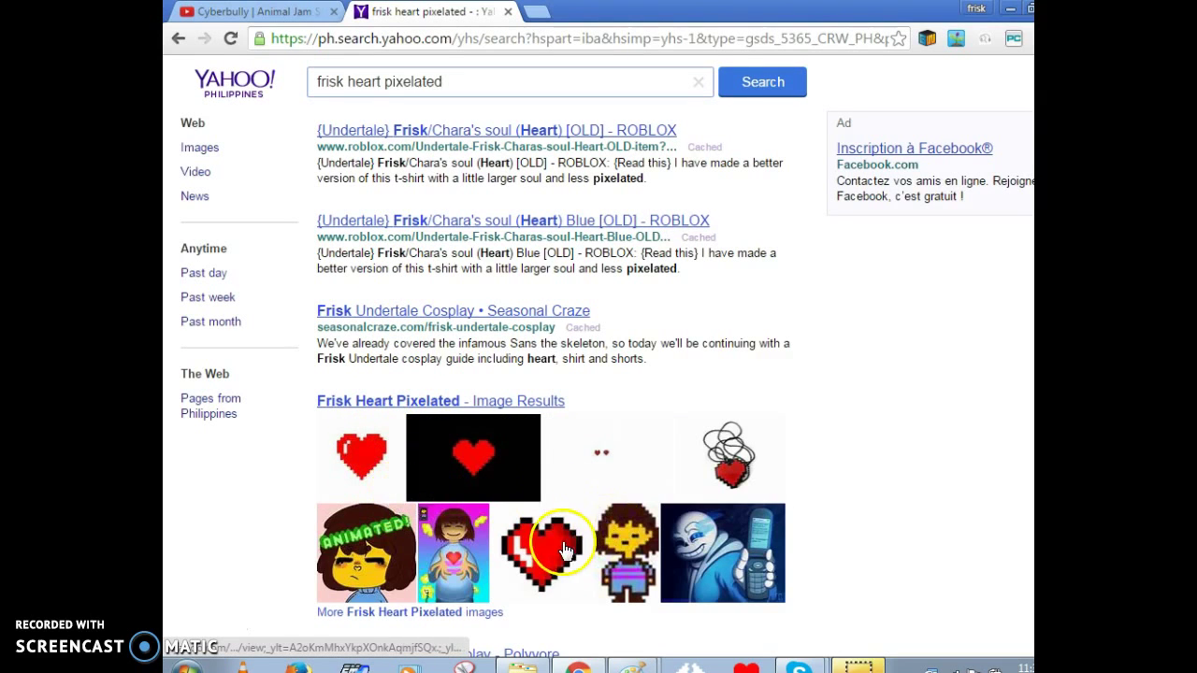
- Open the shaded red pixel heart from the image results and snip the heart with its black background using Snipping Tool
click(558, 546)
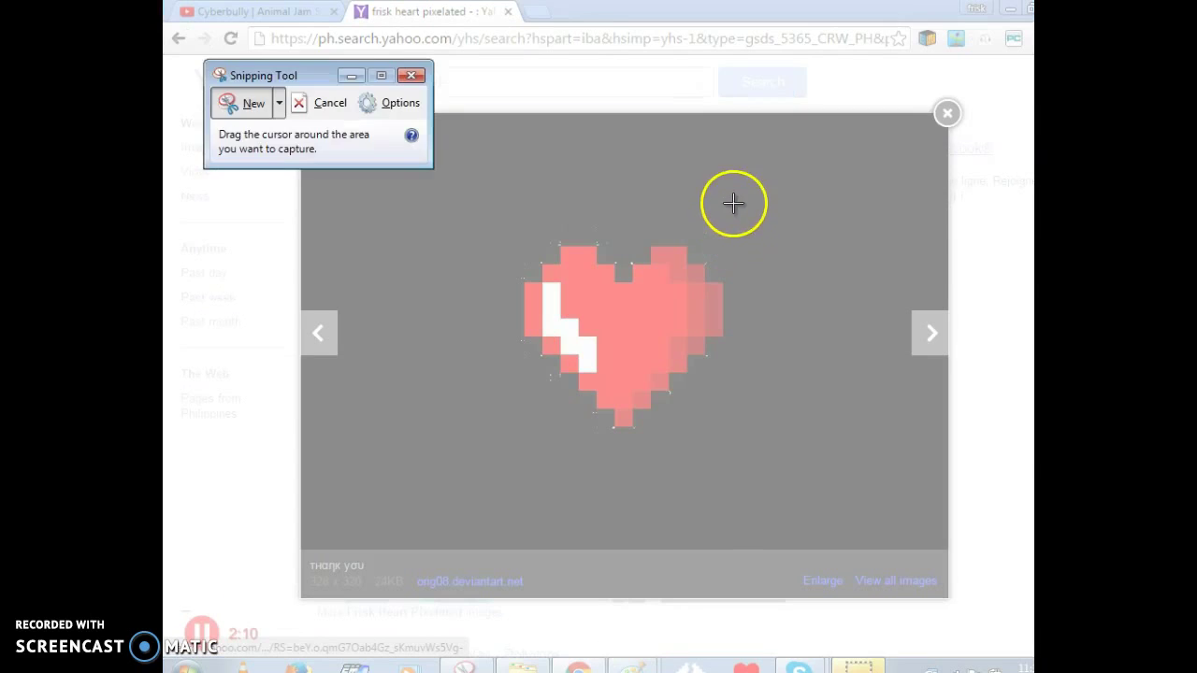
drag(733, 200, 513, 451)
- Save the heart snip as a PNG named "frisk soul" in the undertale drawings folder and return to the browser
click(816, 48)
click(641, 309)
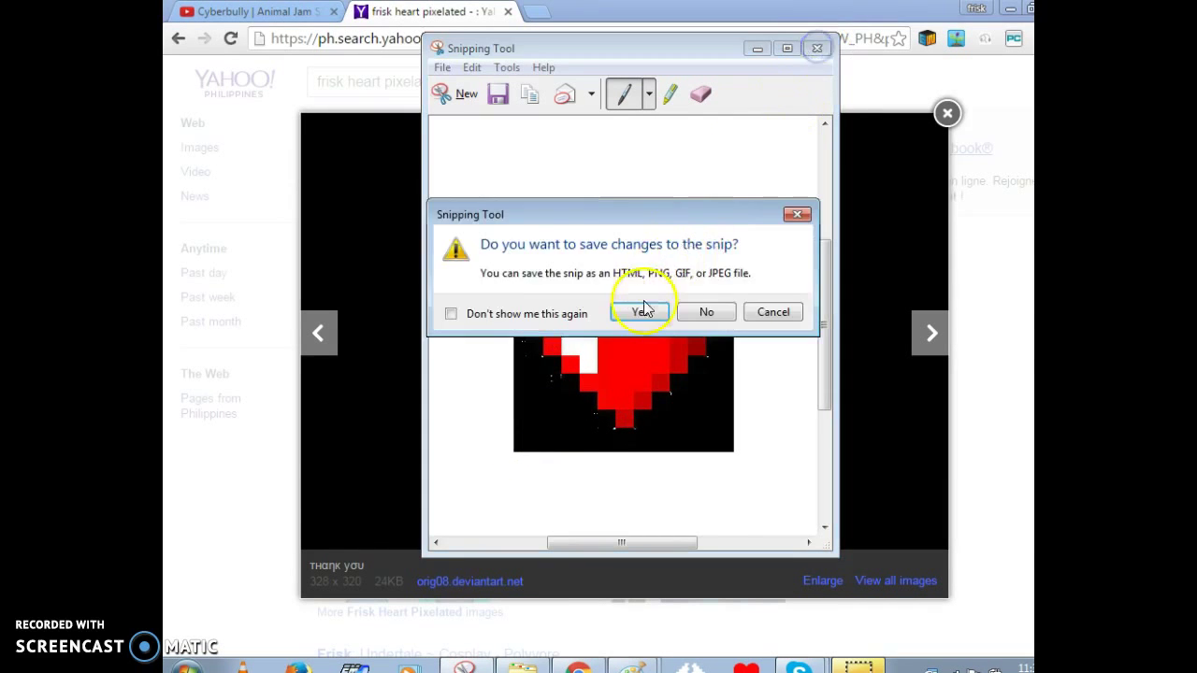
click(588, 355)
click(528, 533)
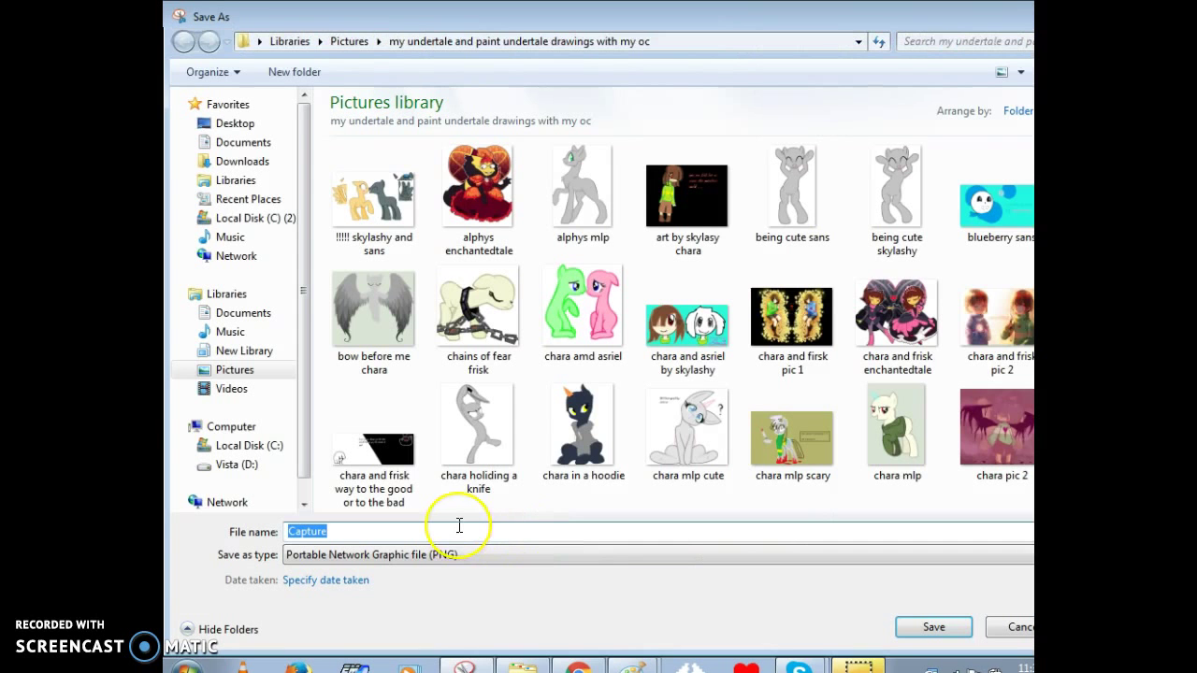
text(frisk)
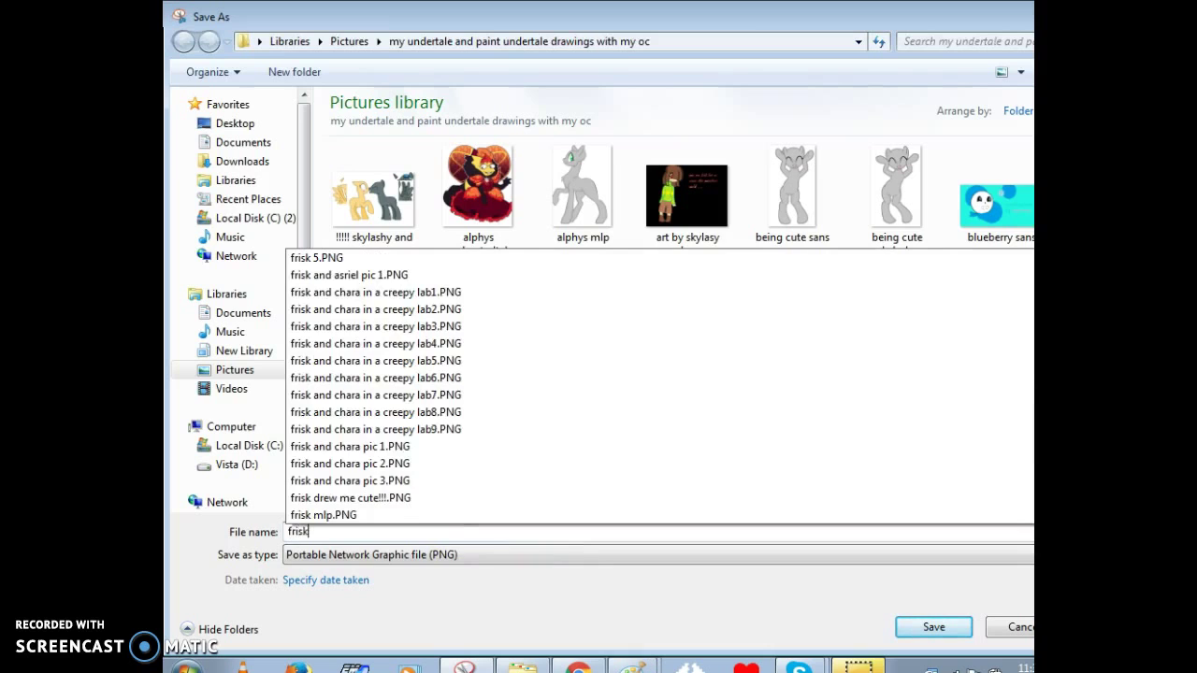
text( souls)
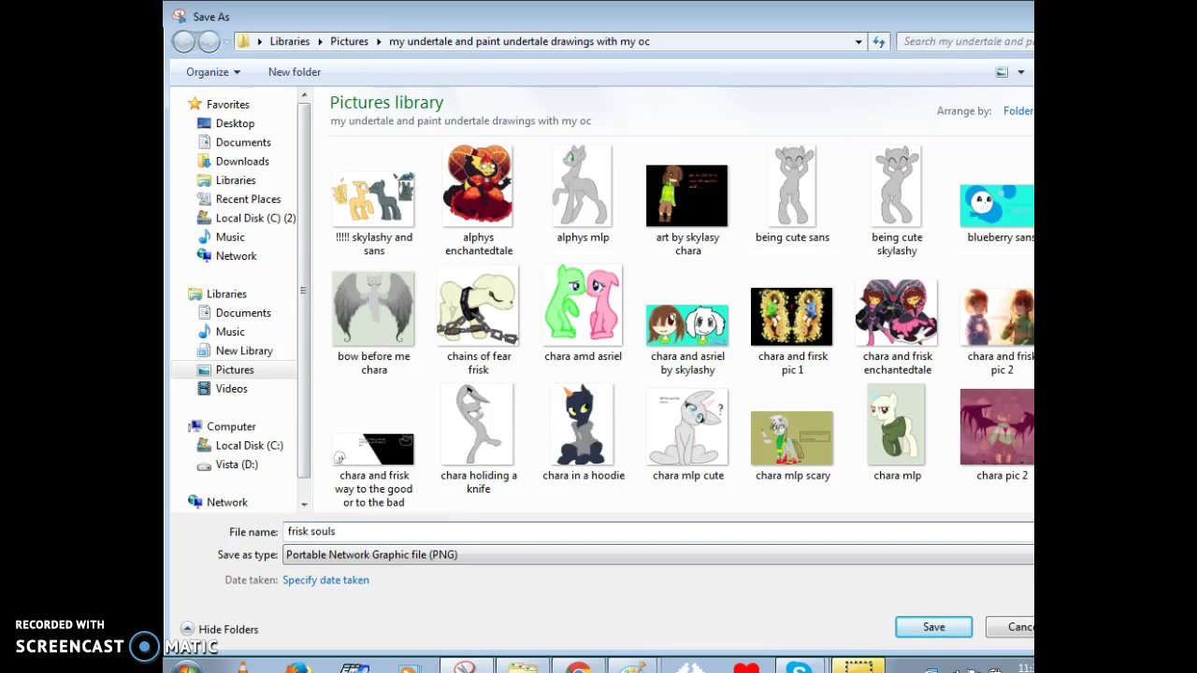
key(Return)
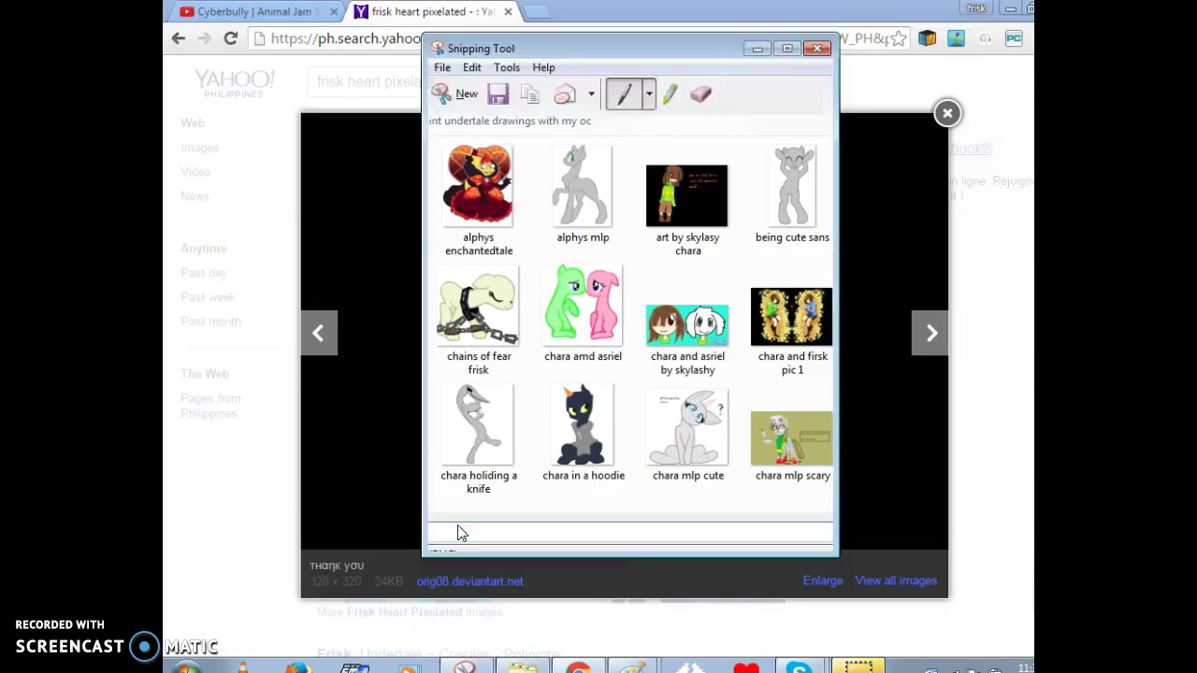
key(alt+Tab)
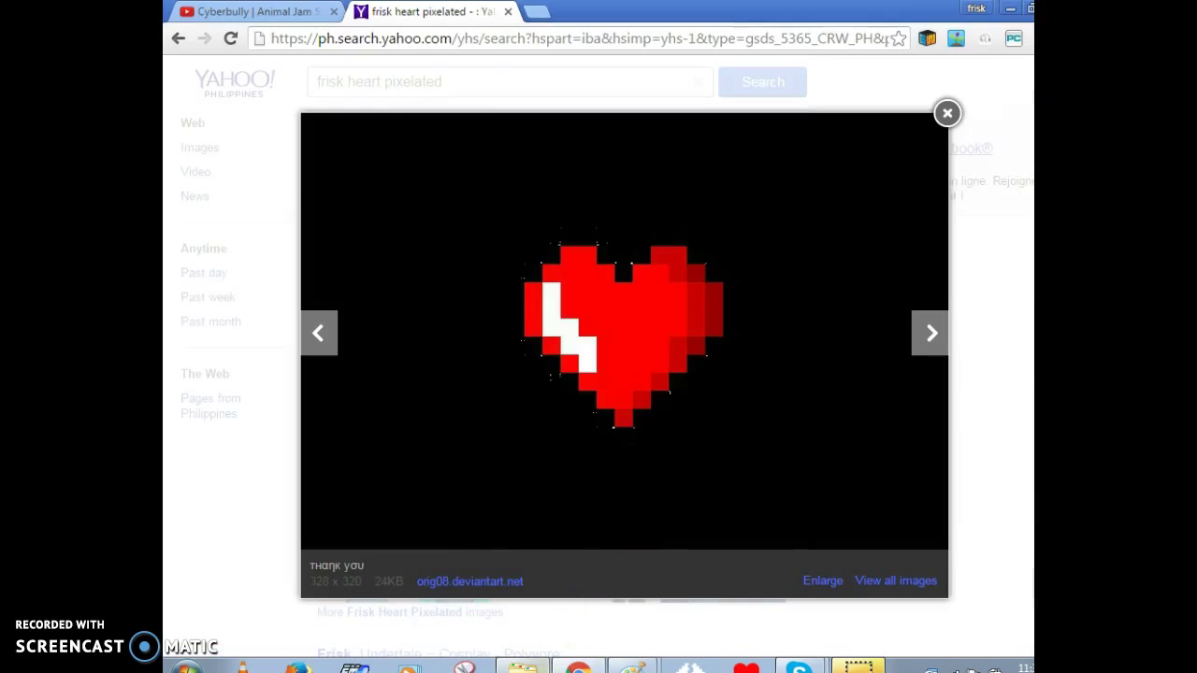
- Switch to the Pictures library window and close the spare Paint window holding the rain picture
click(522, 666)
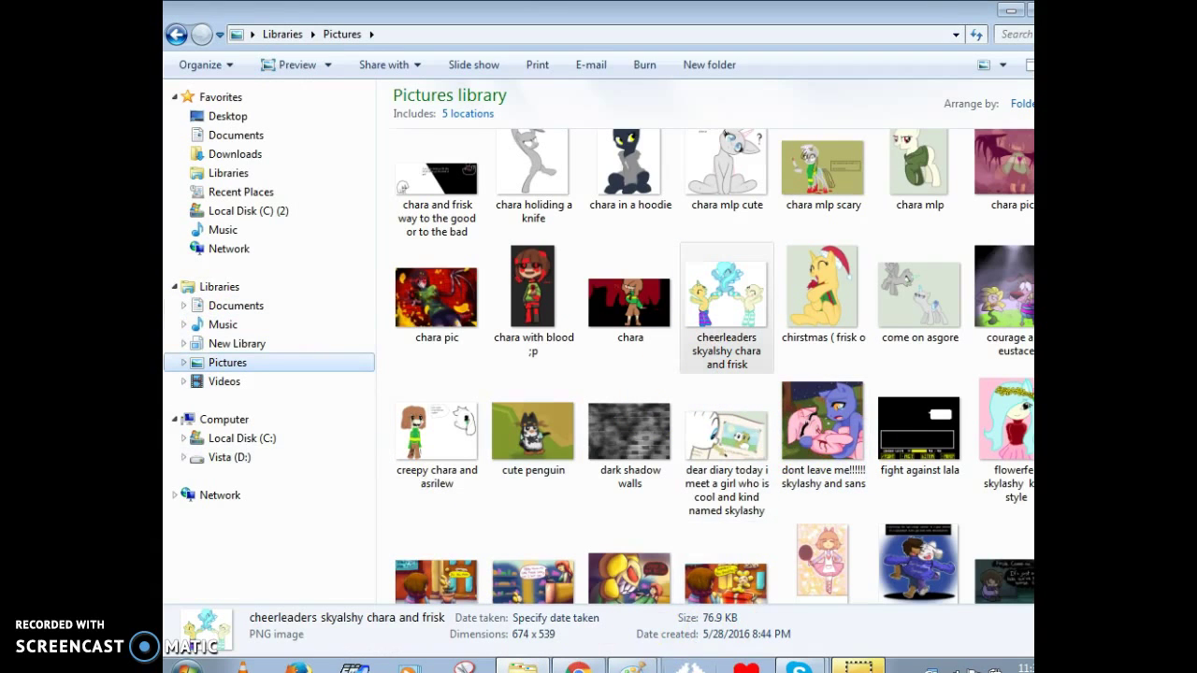
click(649, 667)
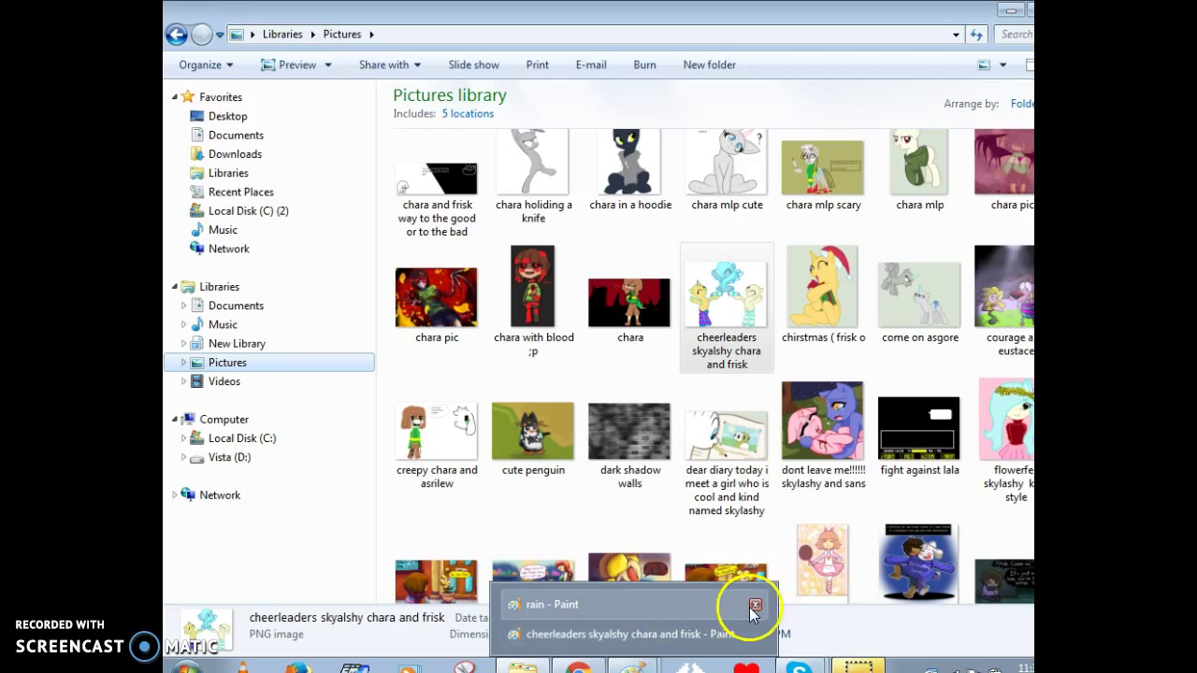
click(757, 604)
click(583, 347)
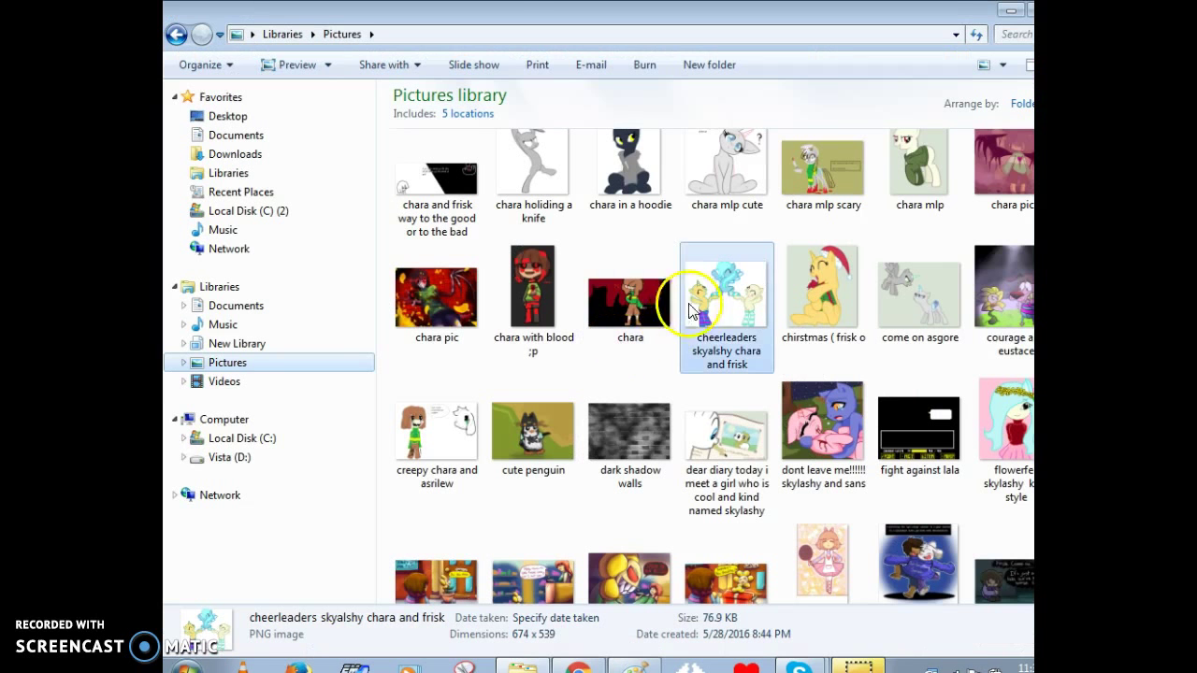
- Find the frisk soul image in the Pictures library, unpin skylashy outertale from Paint's pinned files, and open frisk soul in Paint
double_click(690, 311)
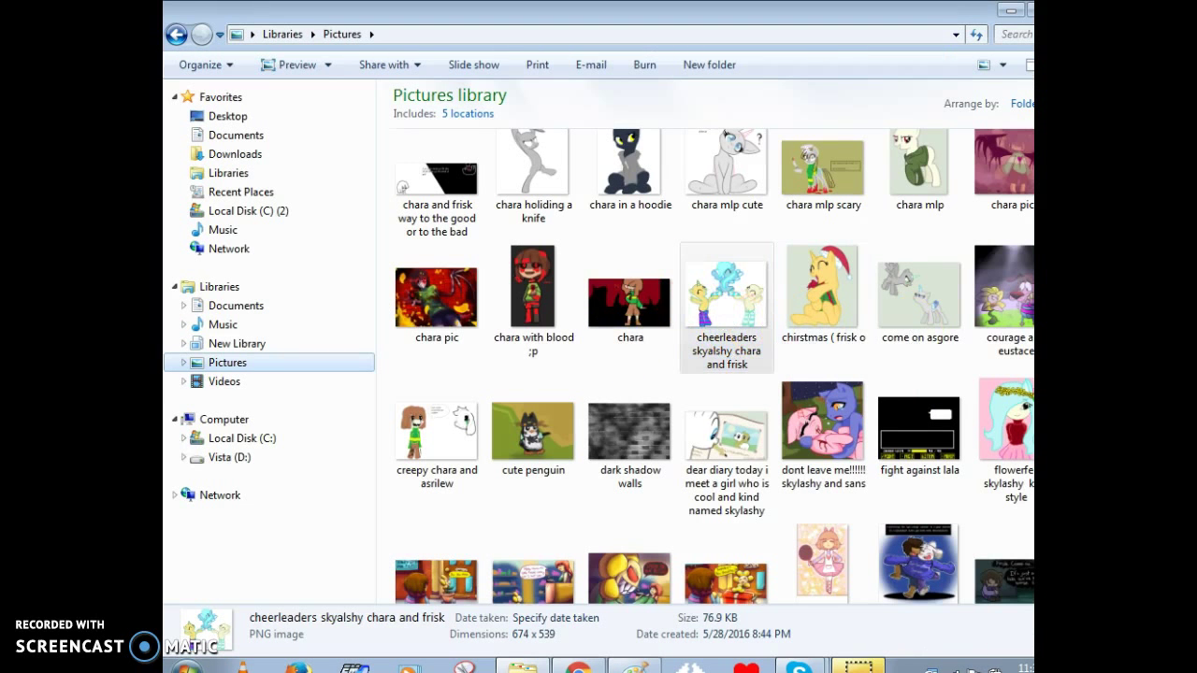
scroll(714, 367, up, 10)
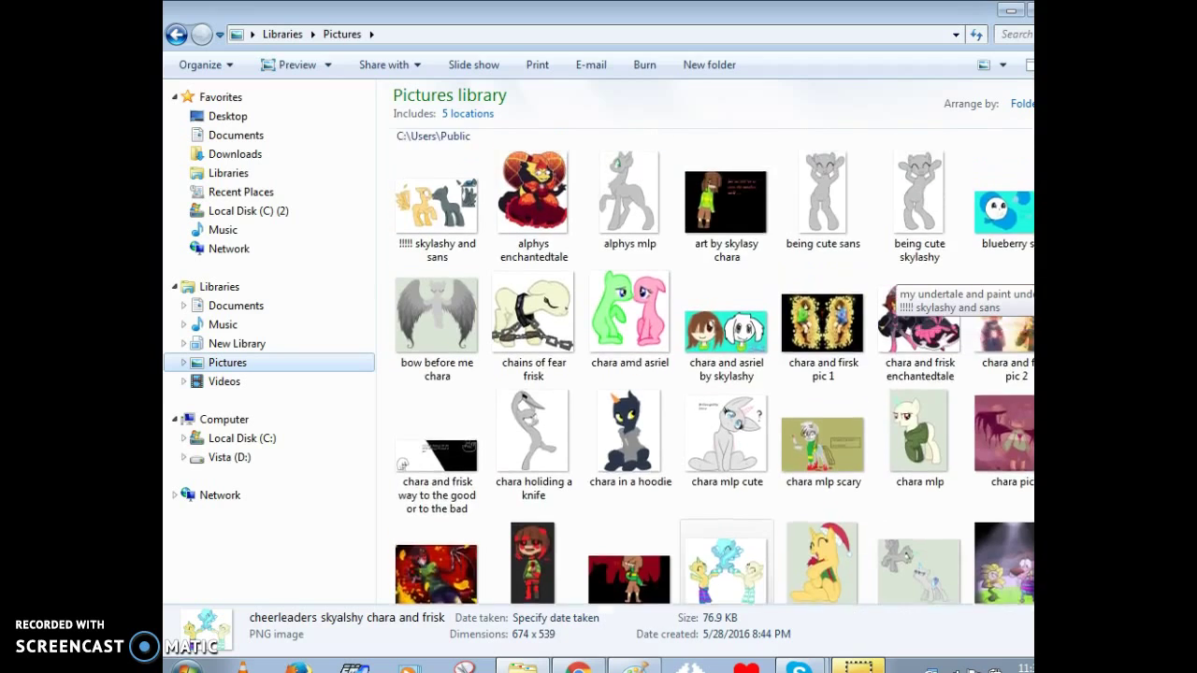
scroll(893, 276, down, 15)
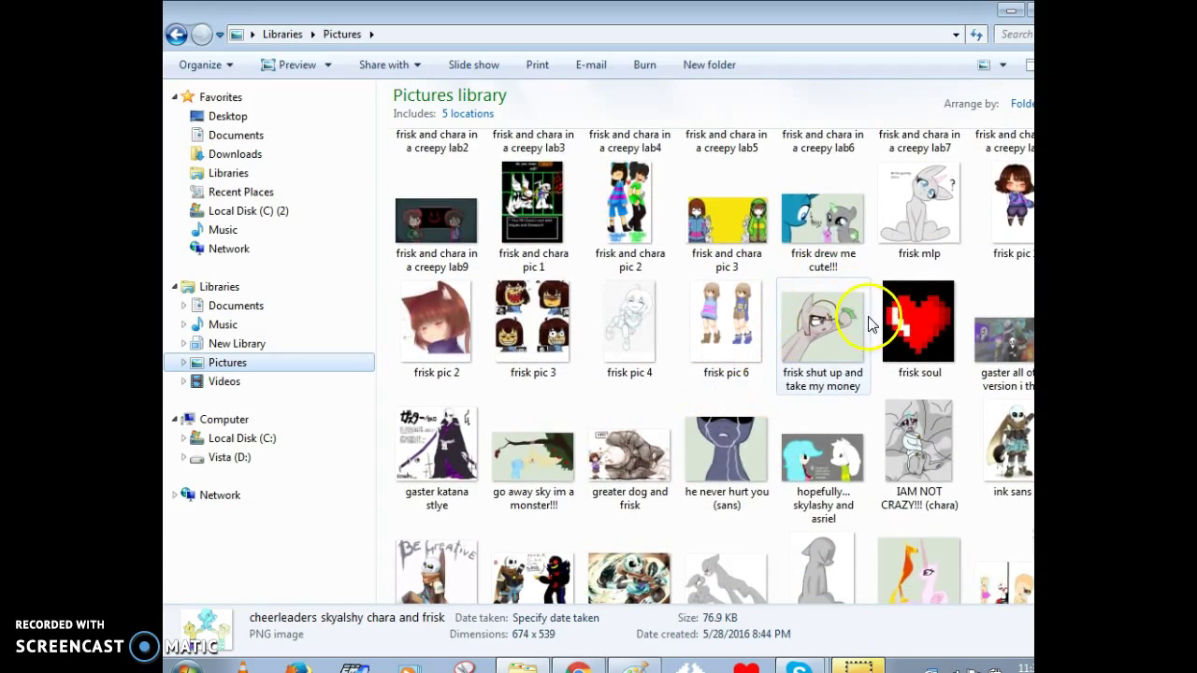
click(919, 322)
click(706, 659)
right_click(706, 659)
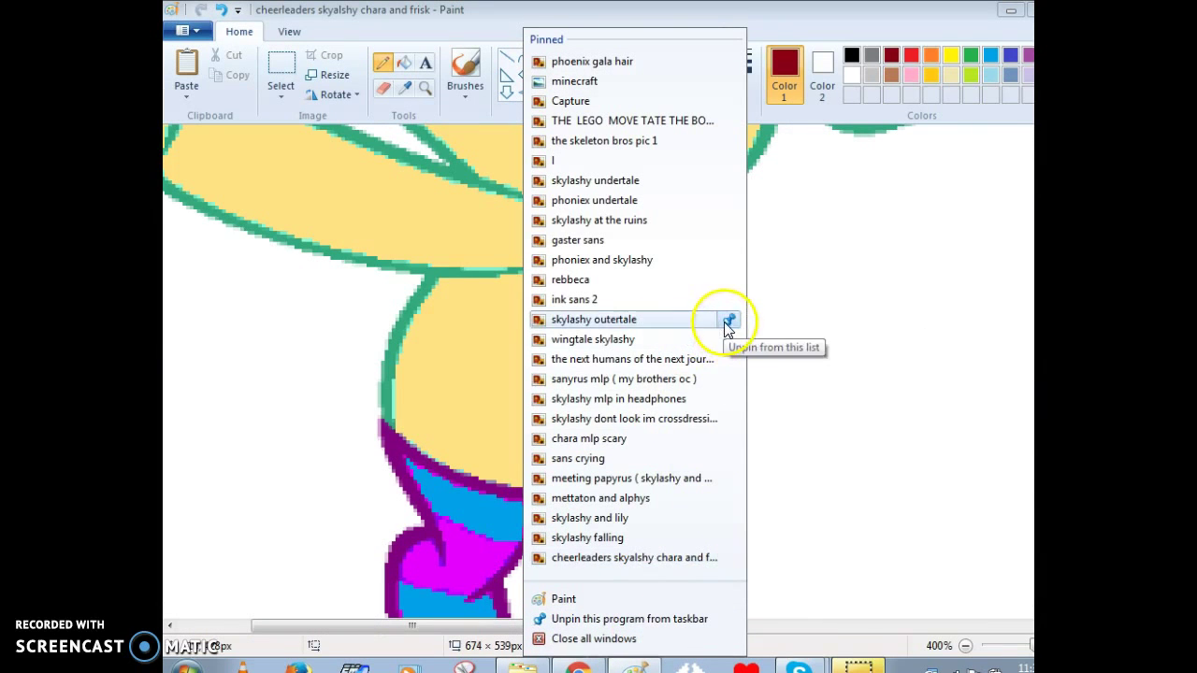
click(729, 319)
click(584, 558)
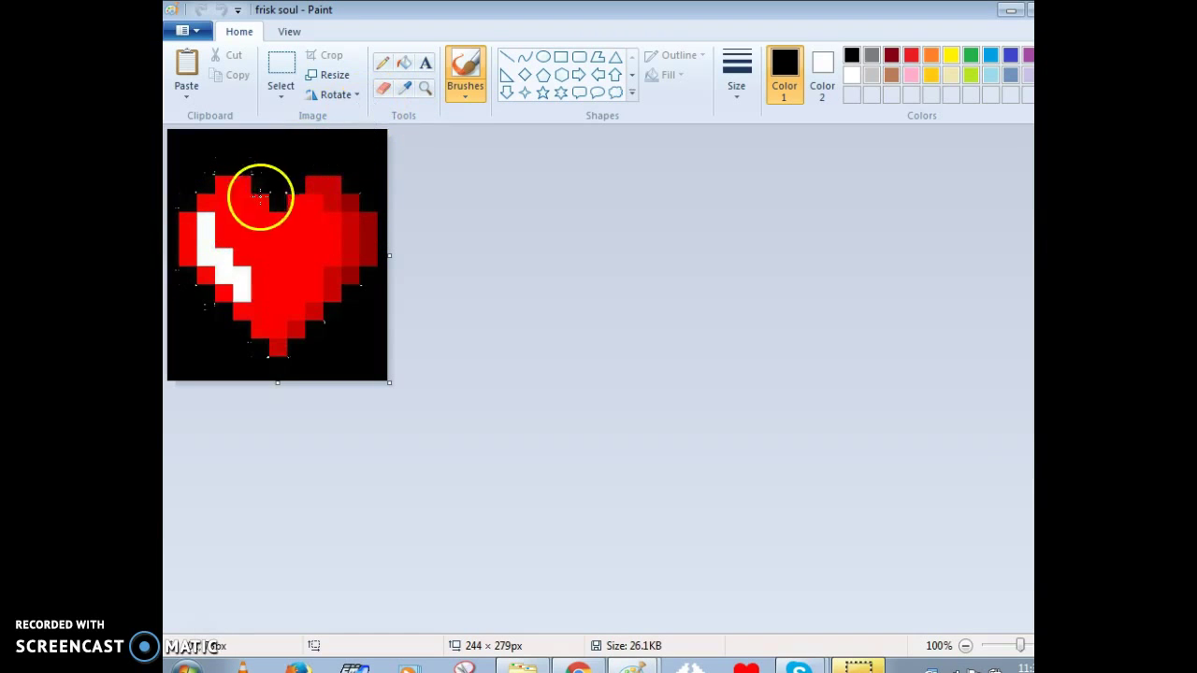
- Copy a rectangular selection of about 230 × 237 px enclosing the whole pixel heart
click(281, 89)
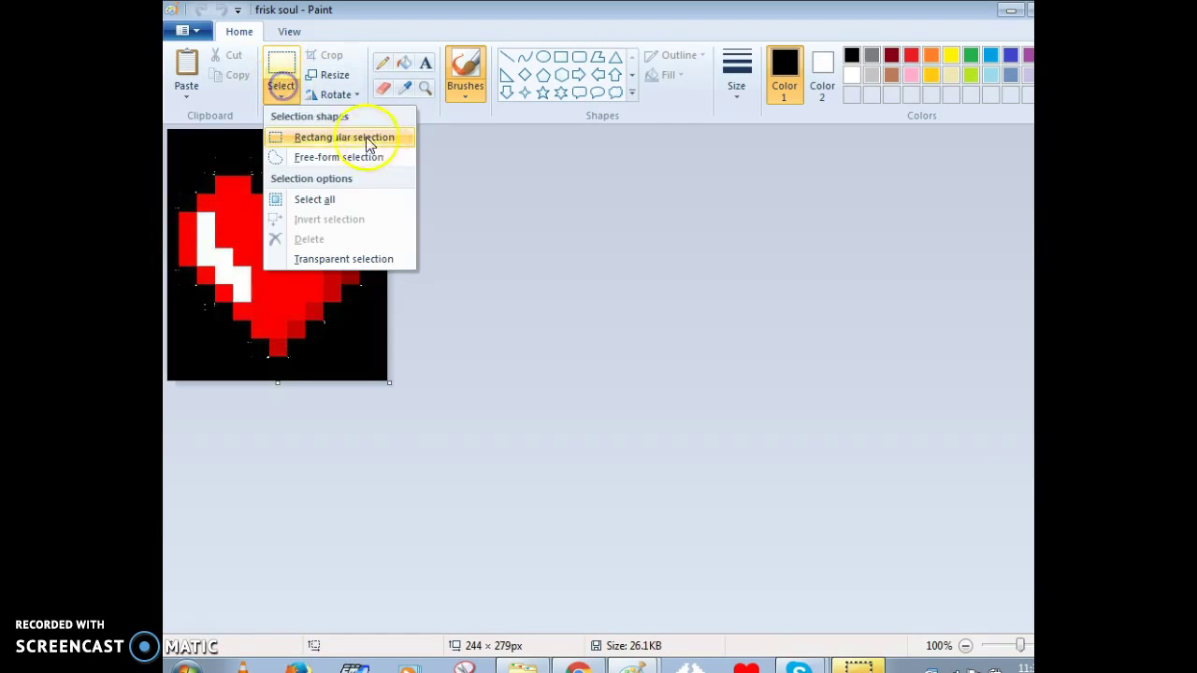
click(332, 137)
drag(380, 151, 174, 365)
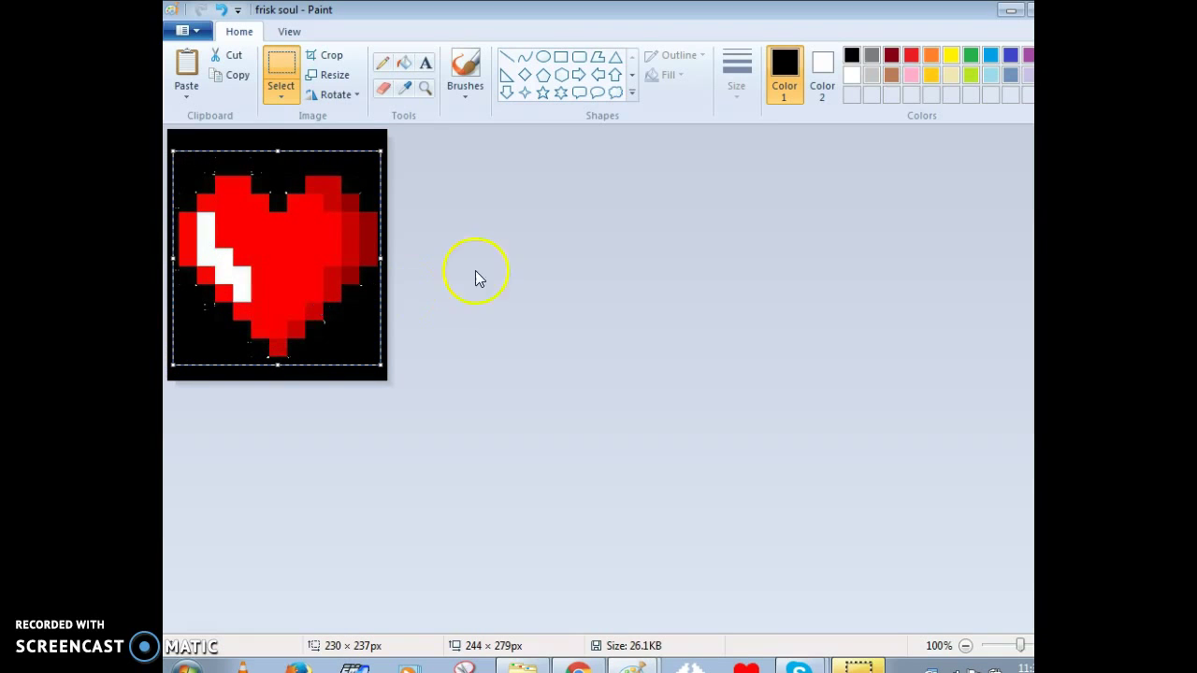
right_click(328, 290)
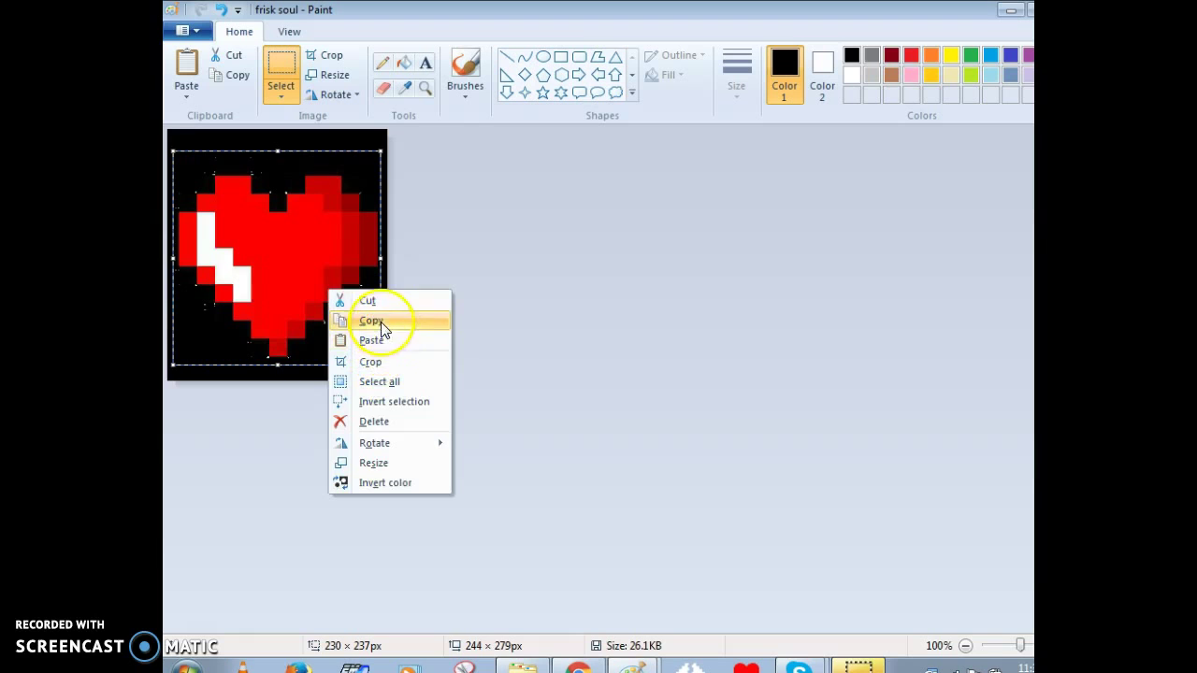
click(381, 322)
- Switch to the cheerleaders drawing in Paint, paste the heart, and shrink it to about 133 × 188 px
mouse_move(632, 667)
click(623, 603)
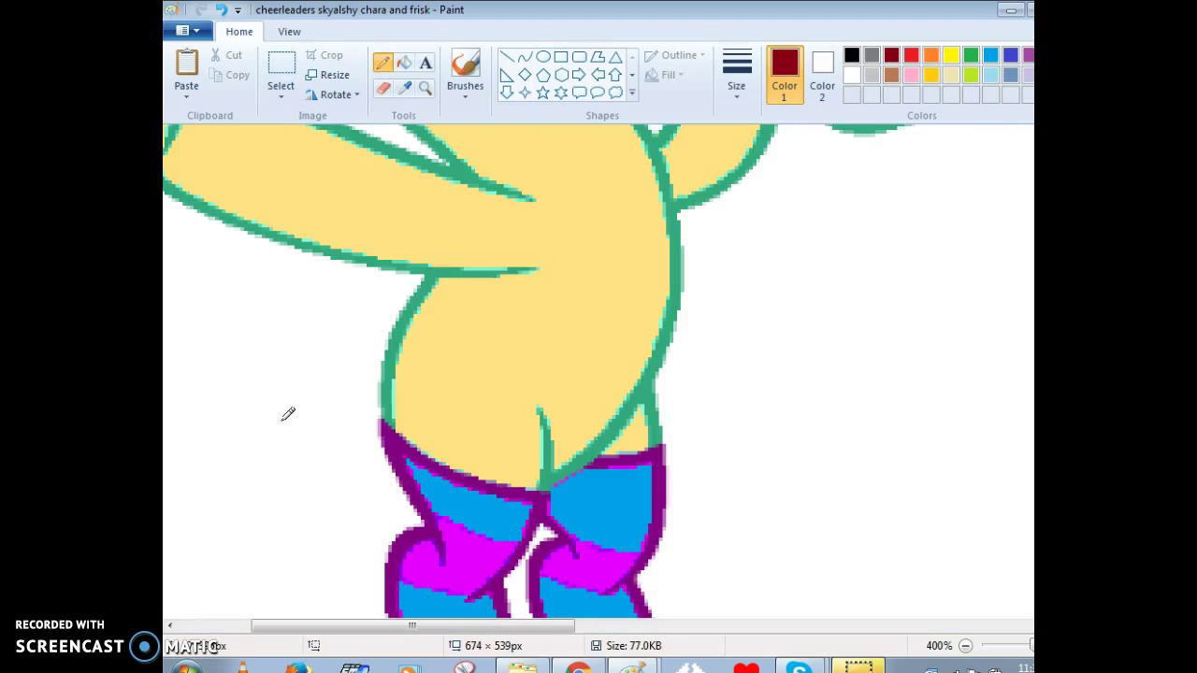
key(ctrl+v)
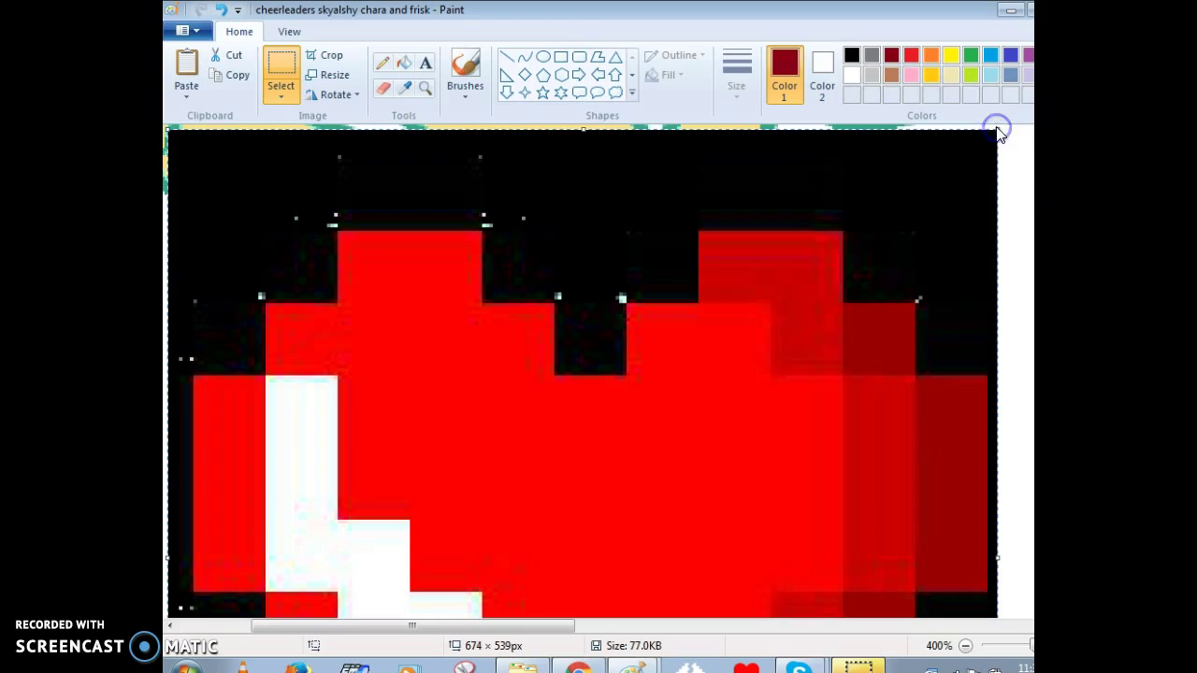
mouse_move(1000, 126)
mouse_down()
mouse_move(873, 205)
mouse_move(646, 308)
mouse_up()
mouse_move(476, 459)
mouse_down()
mouse_move(626, 238)
mouse_move(700, 224)
mouse_up()
click(791, 420)
scroll(791, 420, down, 3)
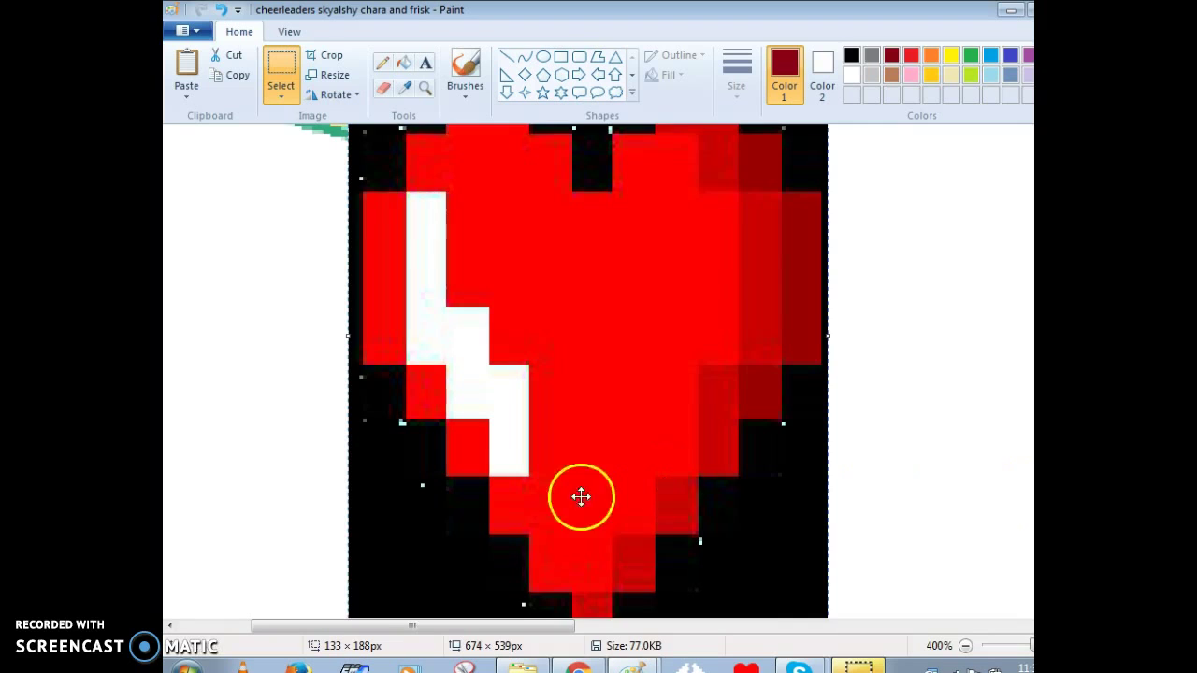
- Shrink the pasted heart further to about 113 × 103 px over the yellow pony's lower body
scroll(580, 497, down, 6)
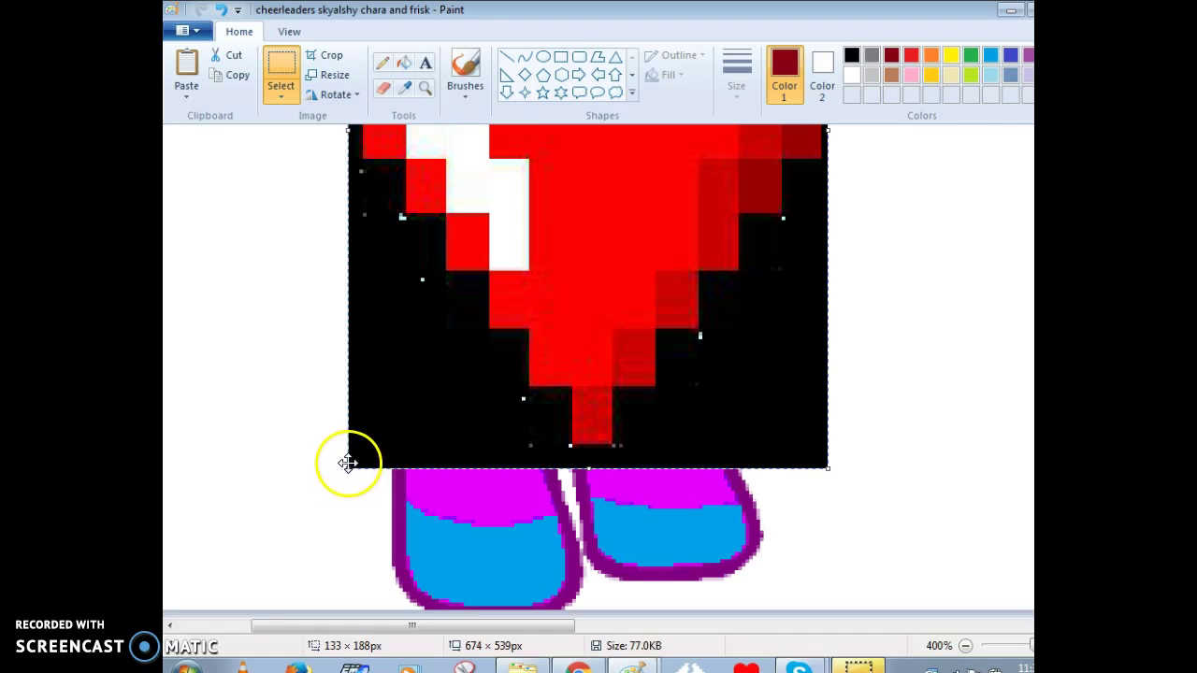
drag(348, 468, 421, 374)
scroll(757, 481, up, 3)
scroll(769, 449, down, 2)
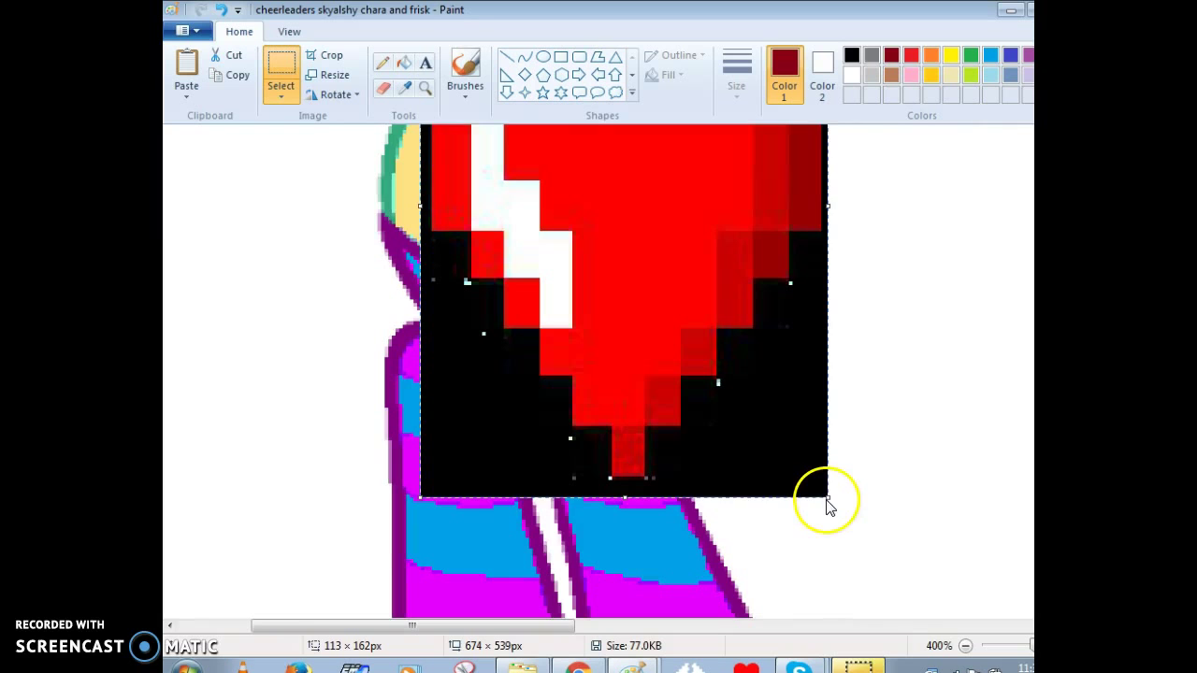
drag(628, 502, 631, 275)
scroll(705, 408, up, 5)
scroll(714, 396, down, 3)
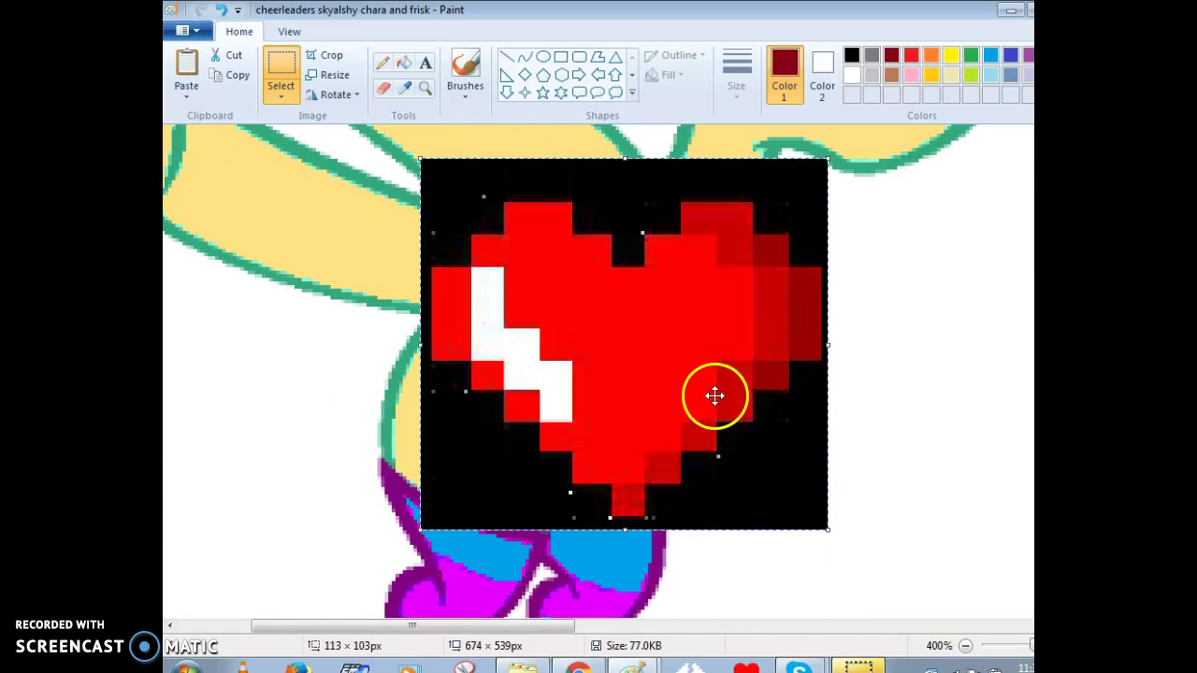
- Reduce the heart to about 23 × 38 px and place it on the yellow pony's hip above the striped leg
drag(827, 344, 580, 359)
drag(500, 154, 483, 392)
drag(537, 471, 469, 428)
drag(383, 424, 422, 410)
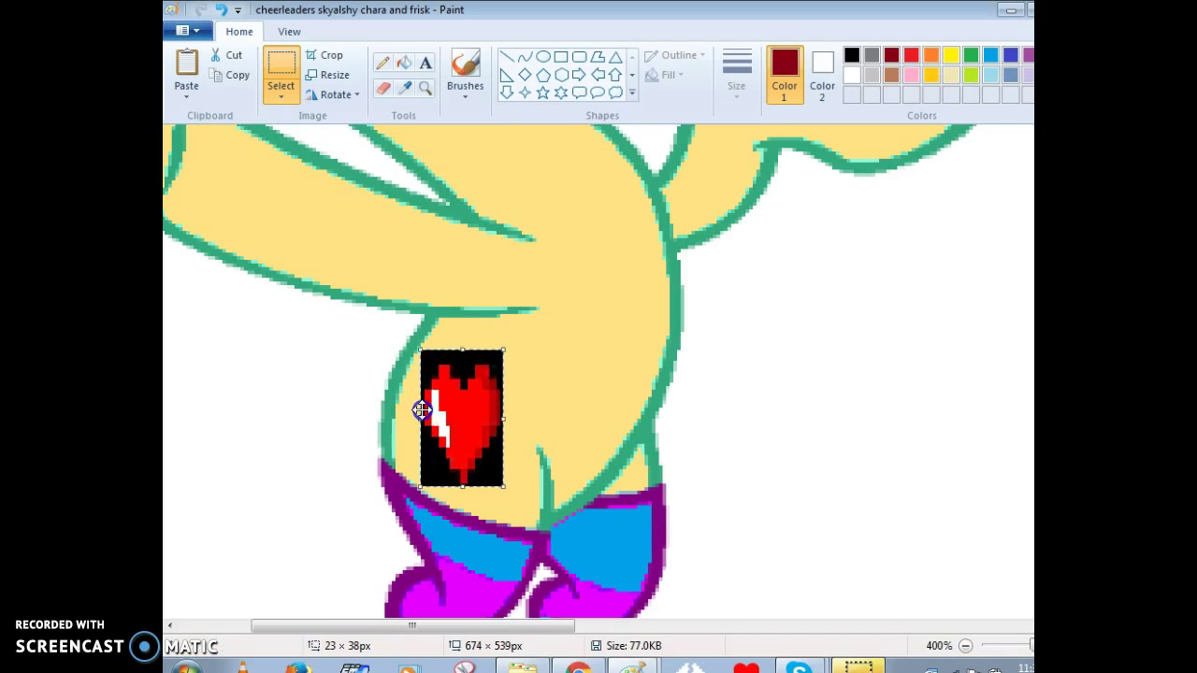
- Sample the pony's yellow body colour and fill the black background around the upper part of the heart
click(403, 91)
click(625, 271)
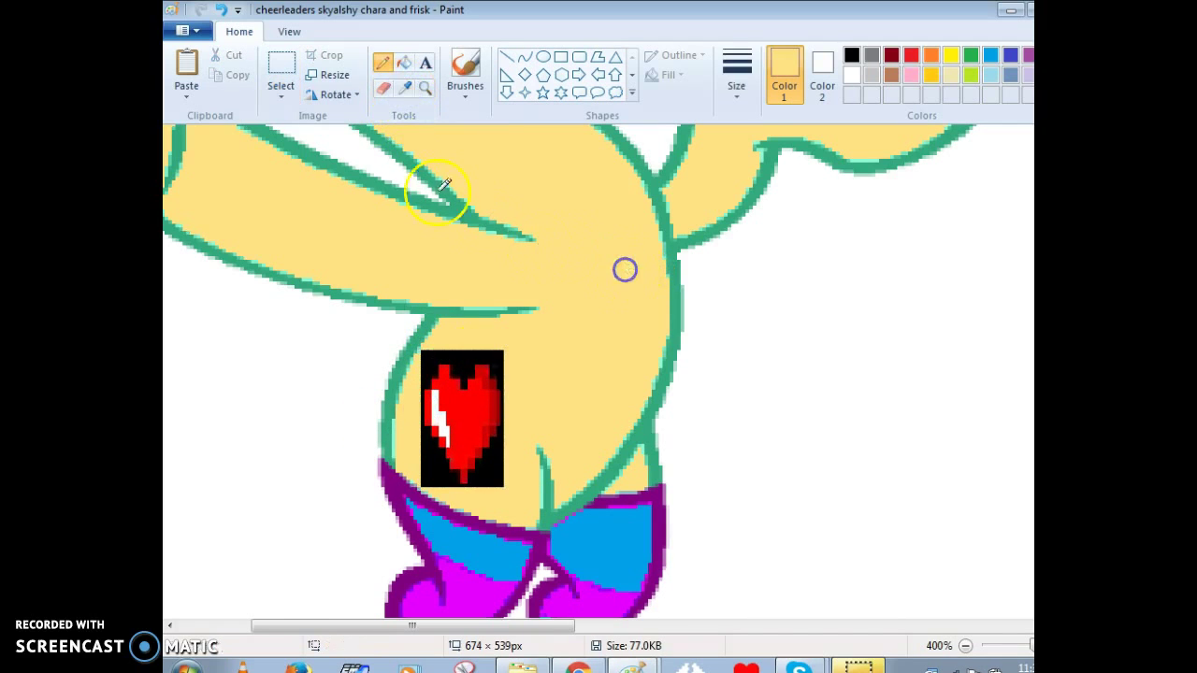
click(403, 62)
click(461, 363)
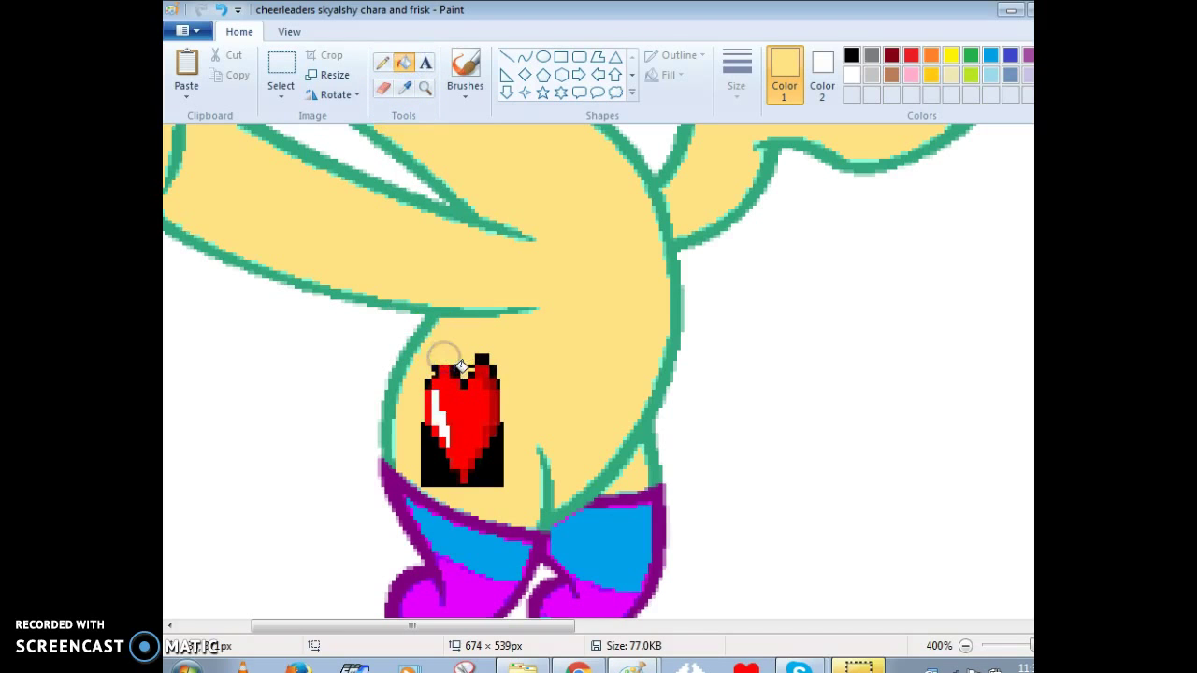
- Fill the black background on both sides of the heart's lower half with the body yellow at 800% zoom
click(427, 87)
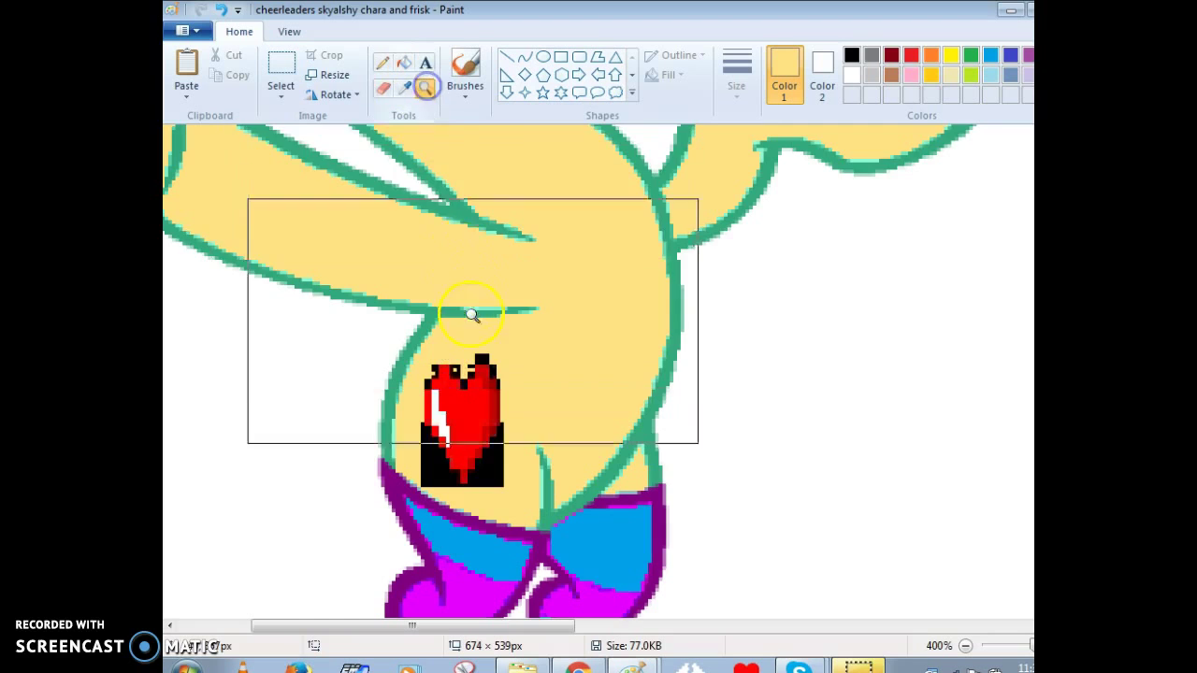
click(467, 309)
click(432, 280)
click(425, 299)
click(420, 321)
click(419, 59)
click(459, 441)
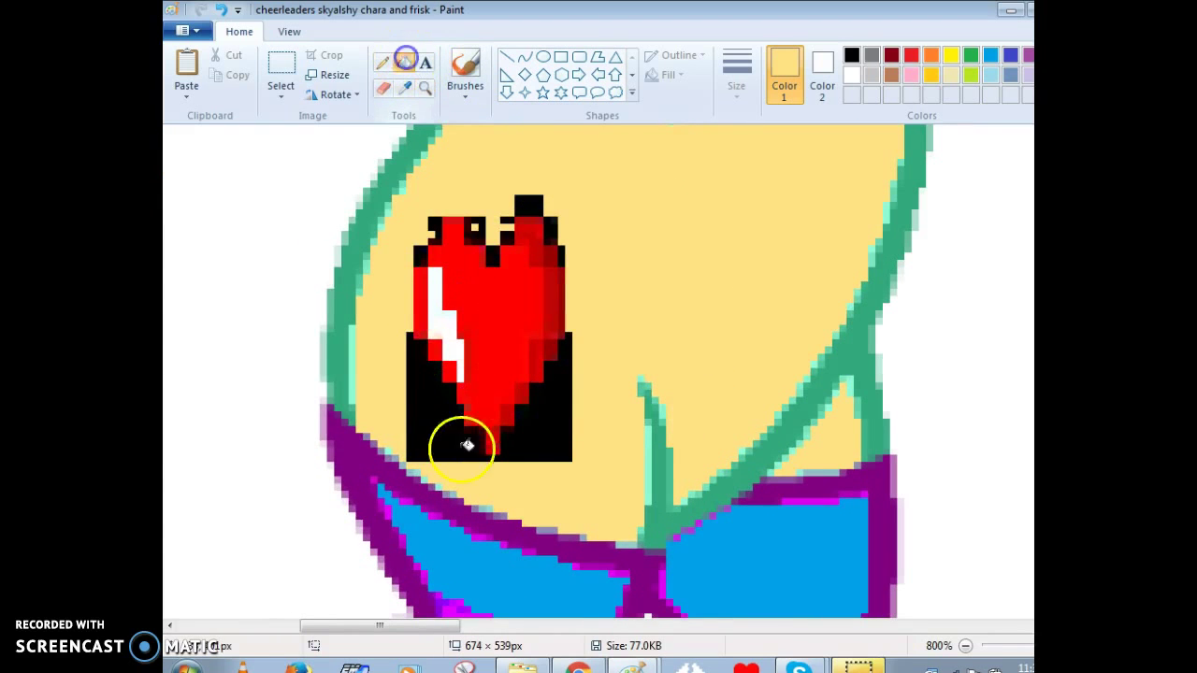
click(564, 422)
click(539, 251)
- Set the eraser to the second-thinnest size, add the body yellow as a custom colour, and assign it to Color 2
click(403, 64)
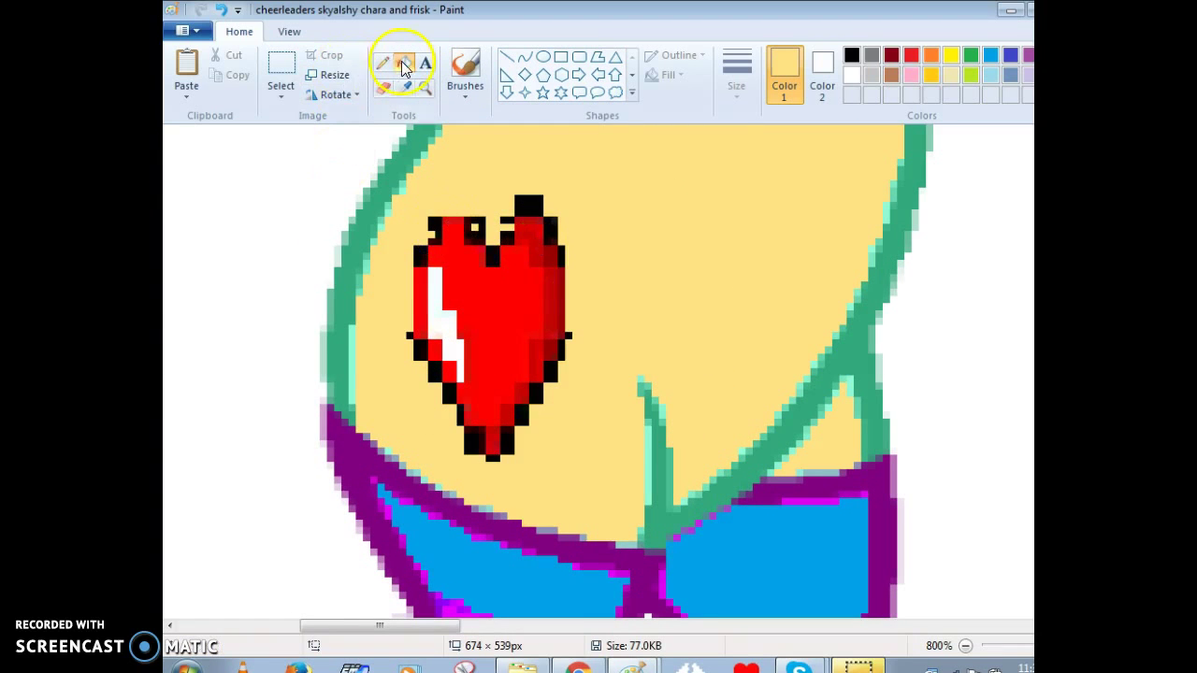
click(383, 87)
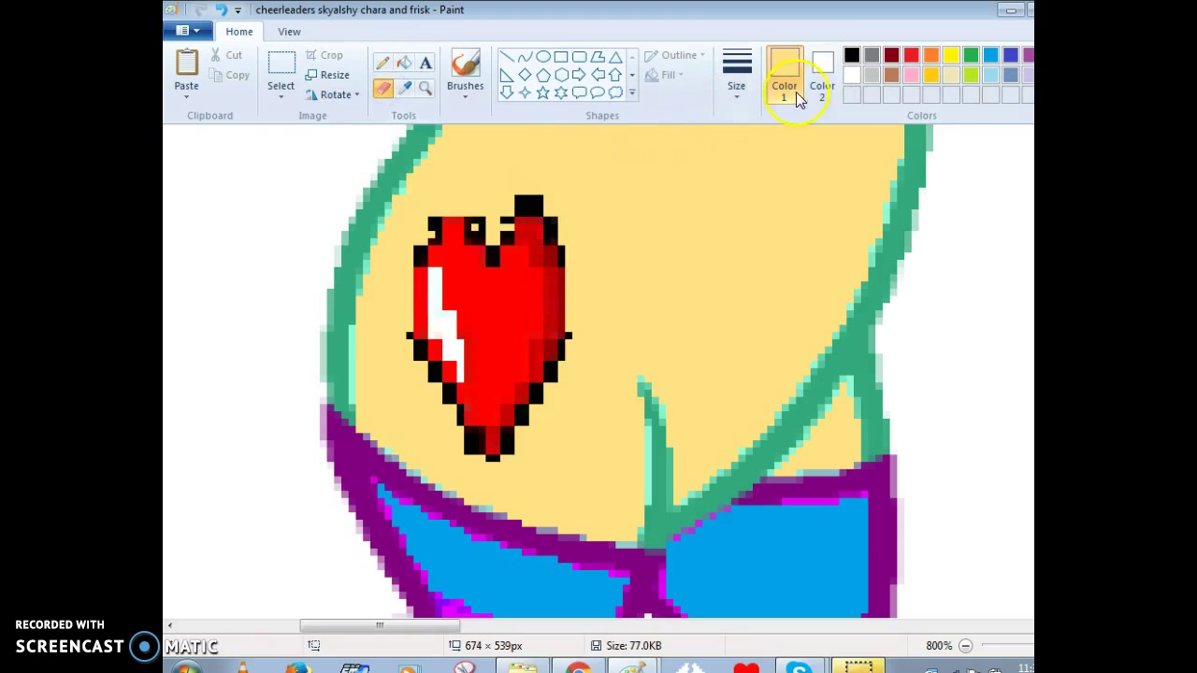
click(736, 77)
click(761, 160)
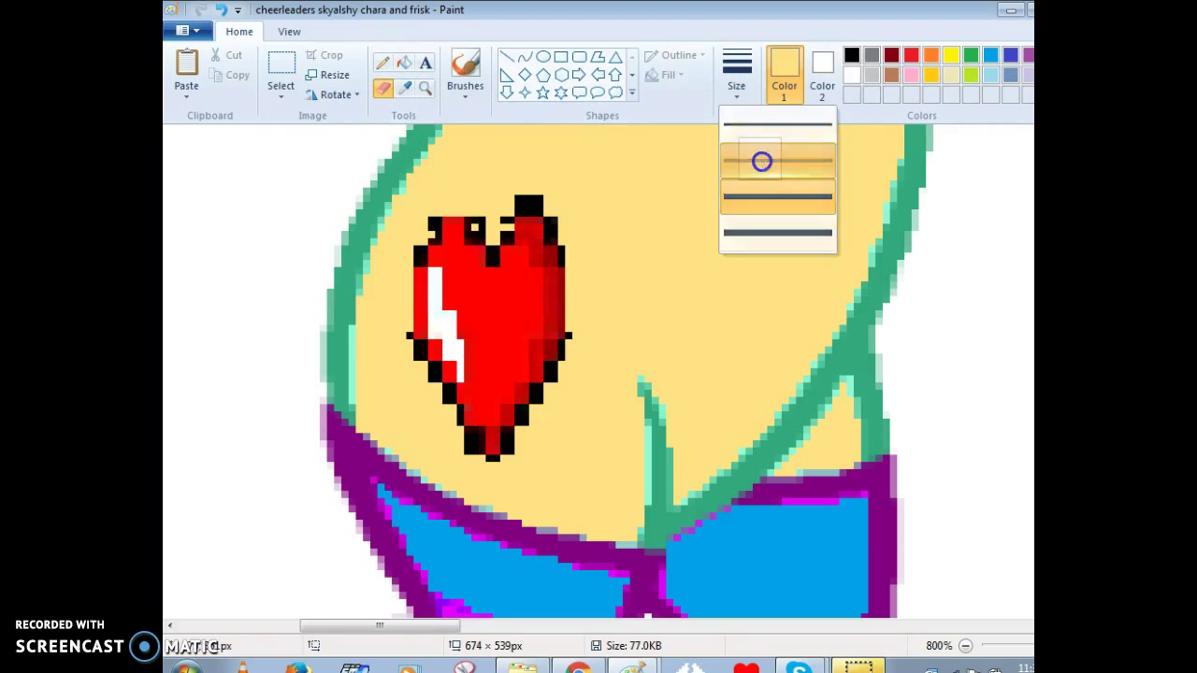
click(1066, 80)
click(692, 456)
click(457, 458)
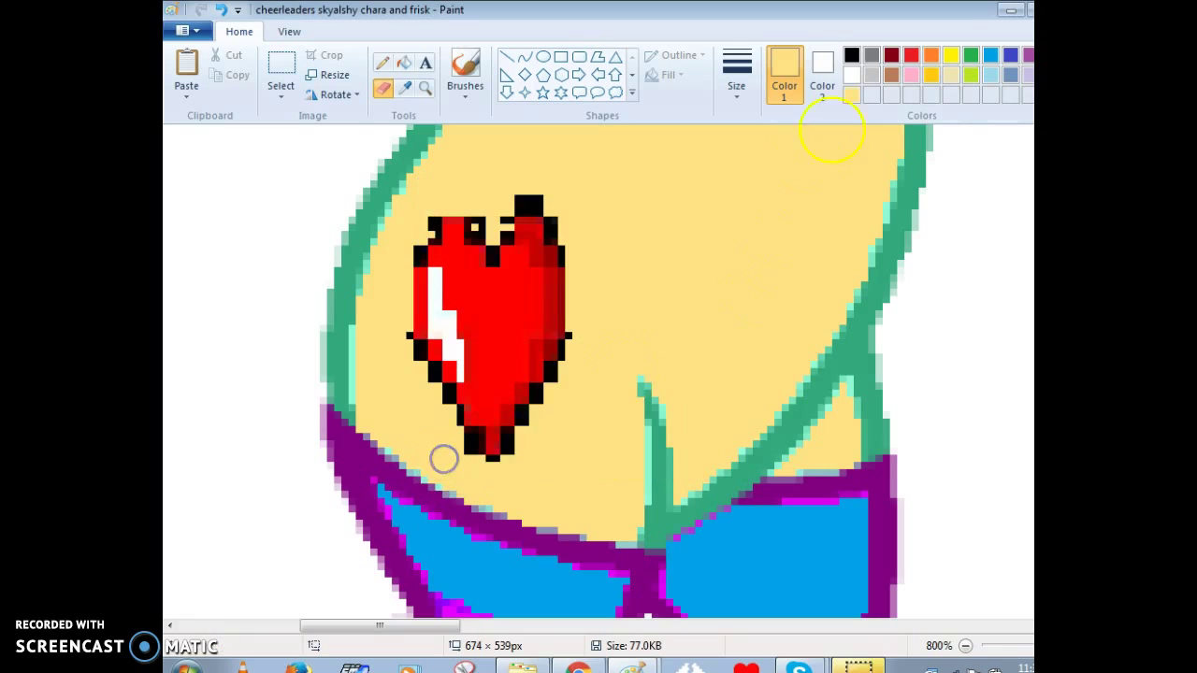
click(822, 74)
click(850, 95)
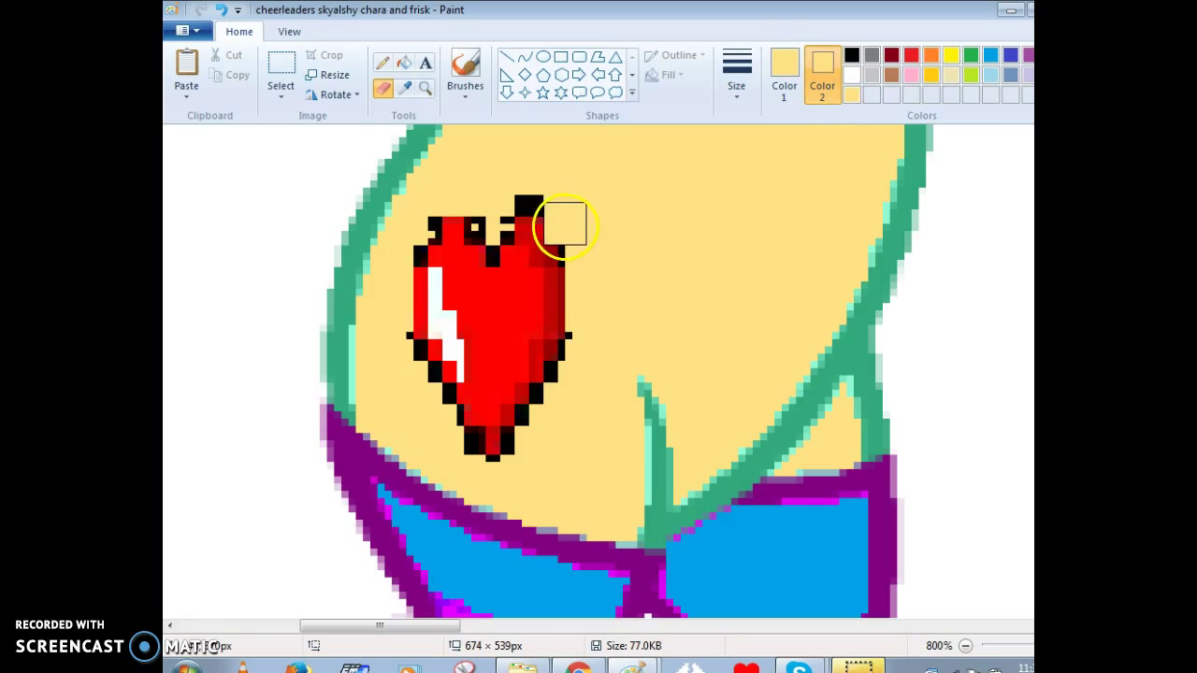
- Erase the black pixels around the heart's top, notch and upper-left edge with body yellow, reducing the eraser to the thinnest size
click(528, 187)
click(485, 224)
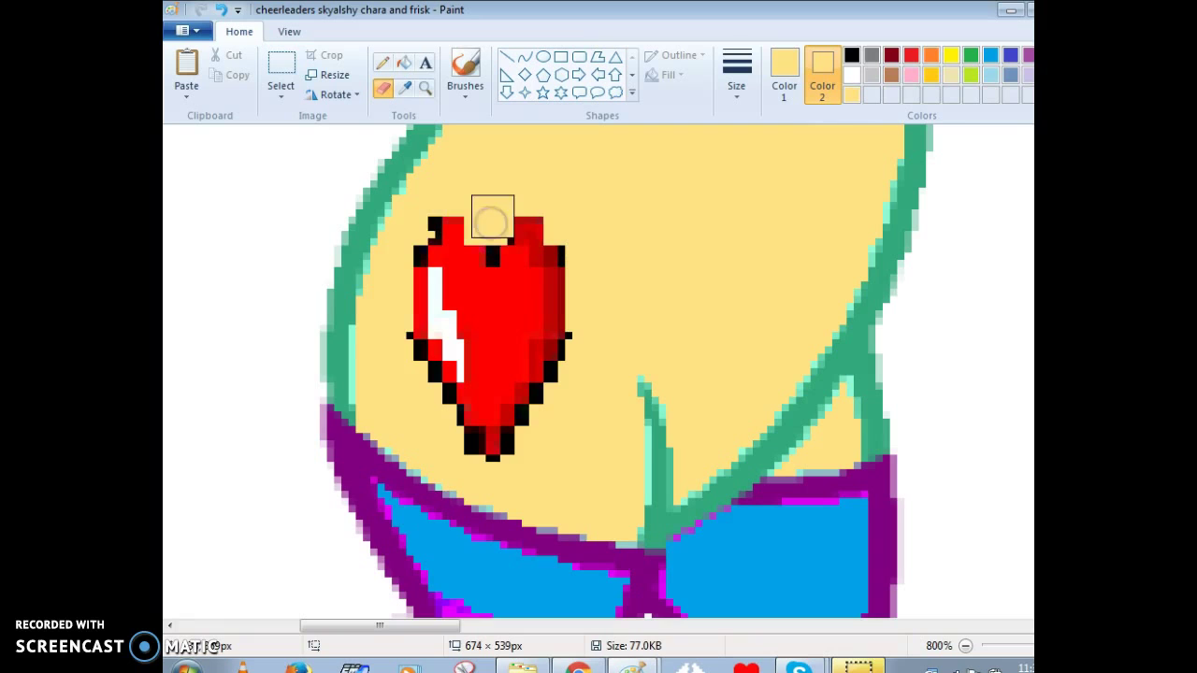
click(739, 79)
click(751, 126)
click(493, 253)
click(398, 216)
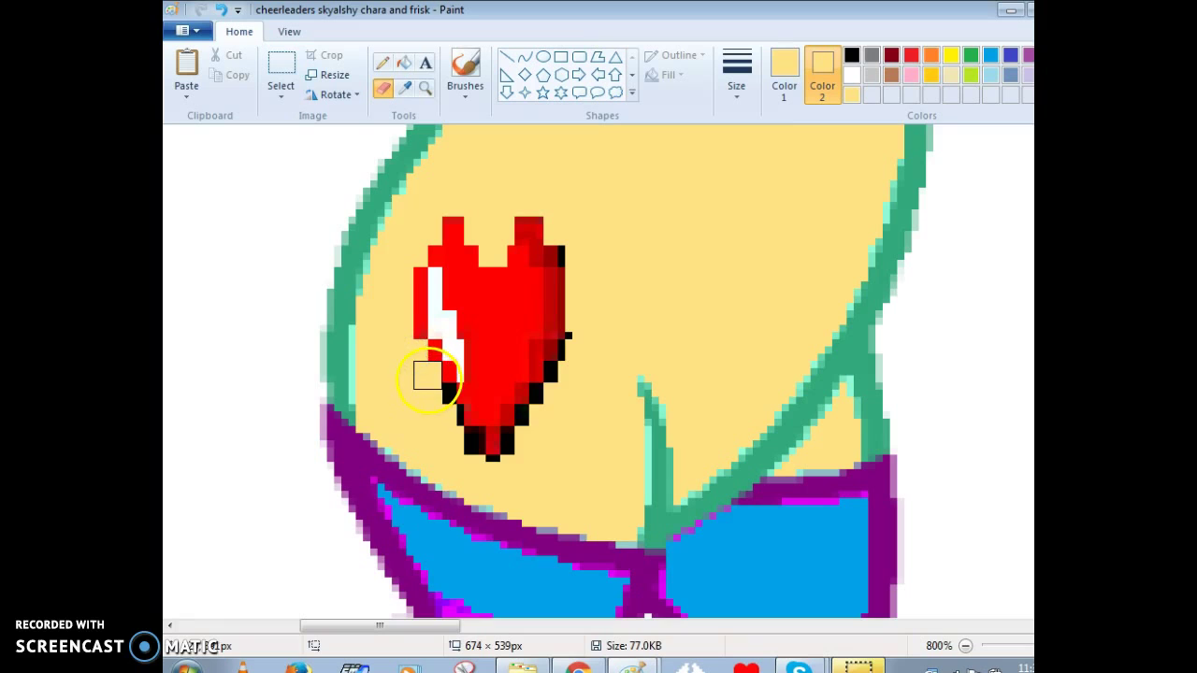
- Erase the remaining black outline along the heart's lower-left edge, bottom tip and right side with the body yellow
mouse_move(427, 376)
mouse_down()
mouse_move(442, 441)
mouse_move(442, 404)
mouse_up()
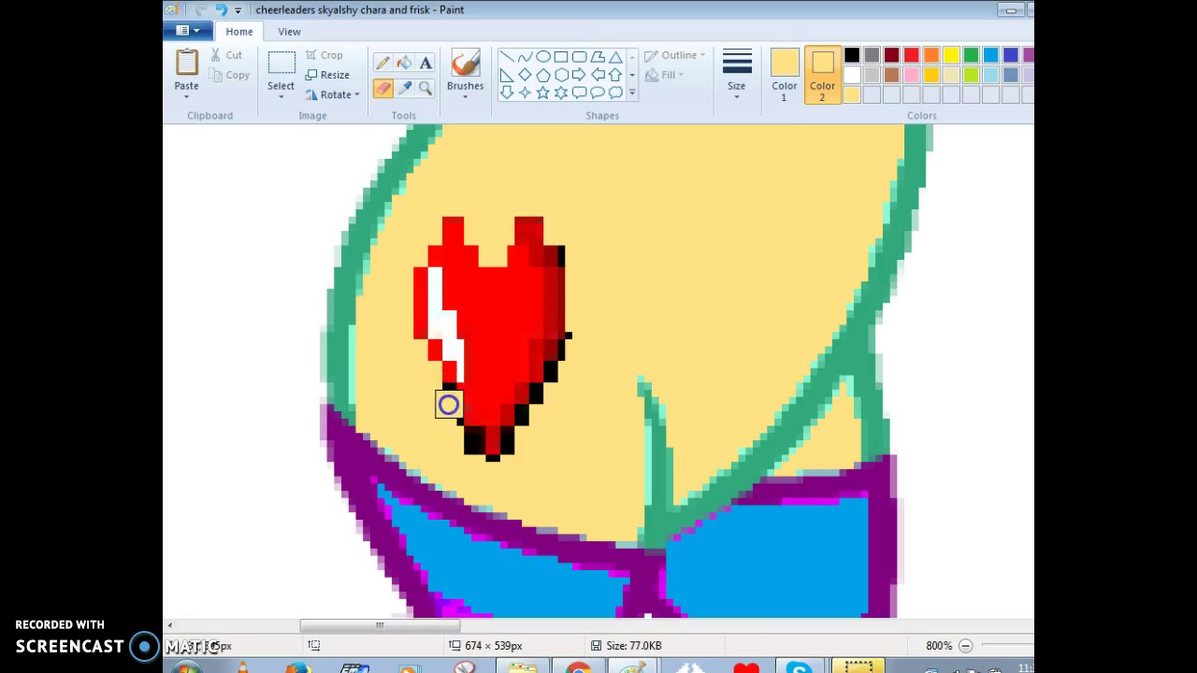
click(178, 11)
mouse_move(443, 436)
mouse_down()
mouse_move(442, 396)
mouse_move(472, 442)
mouse_up()
click(499, 483)
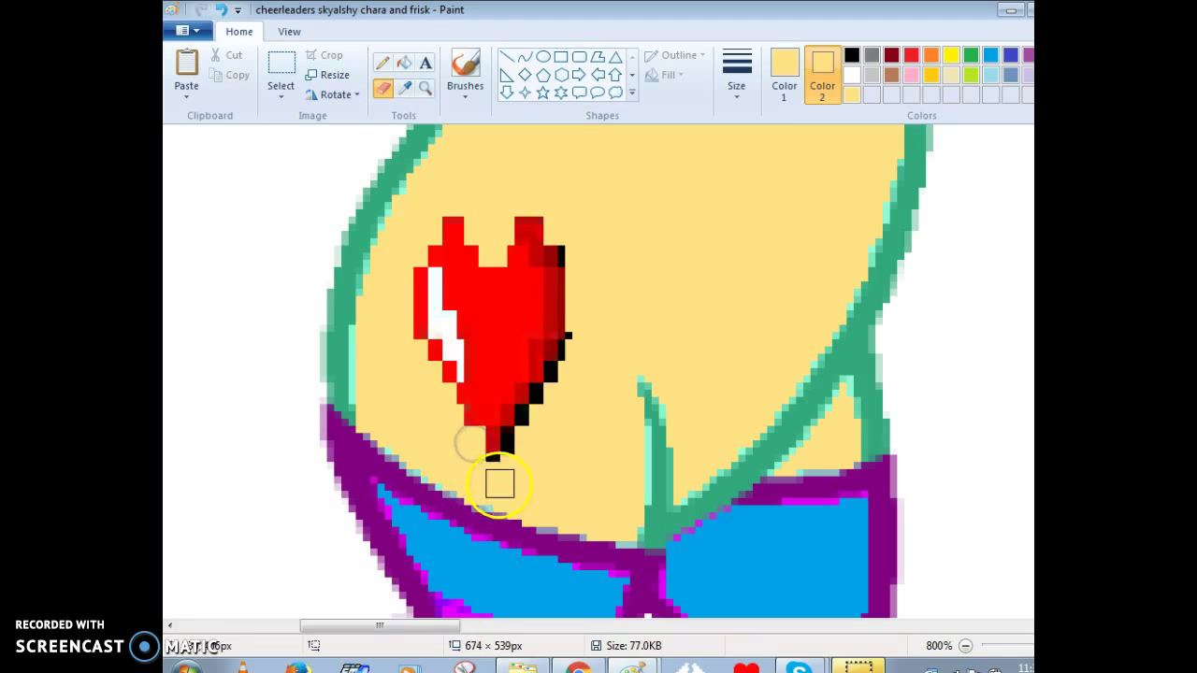
click(521, 442)
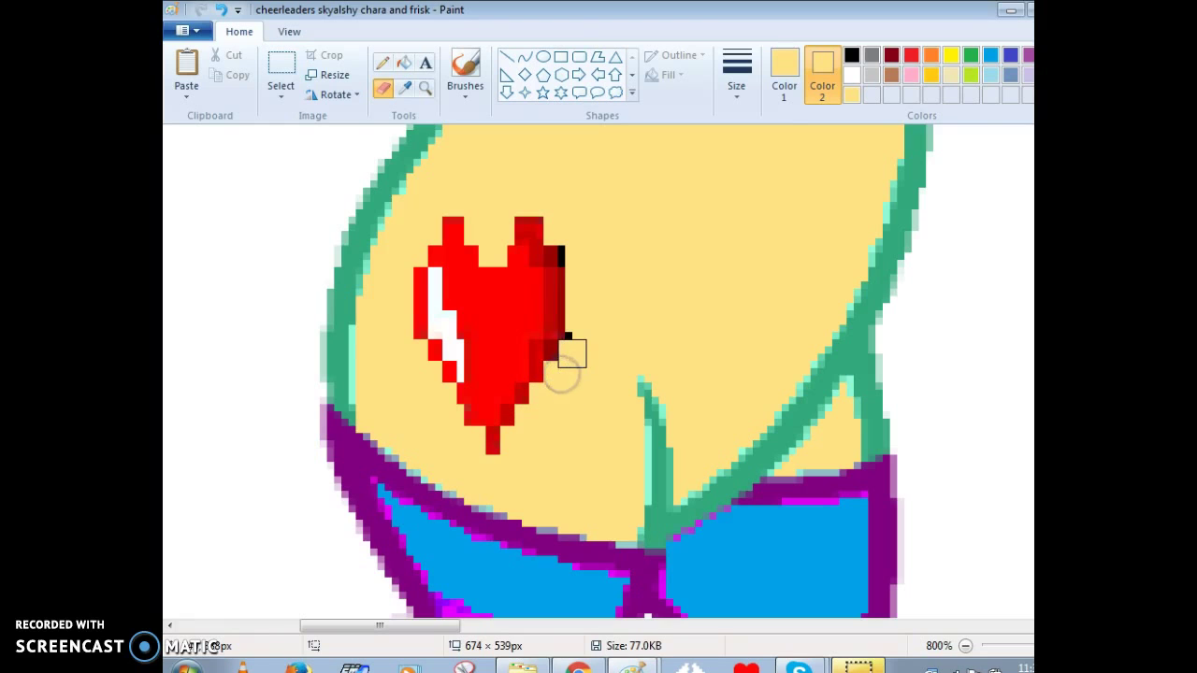
click(565, 239)
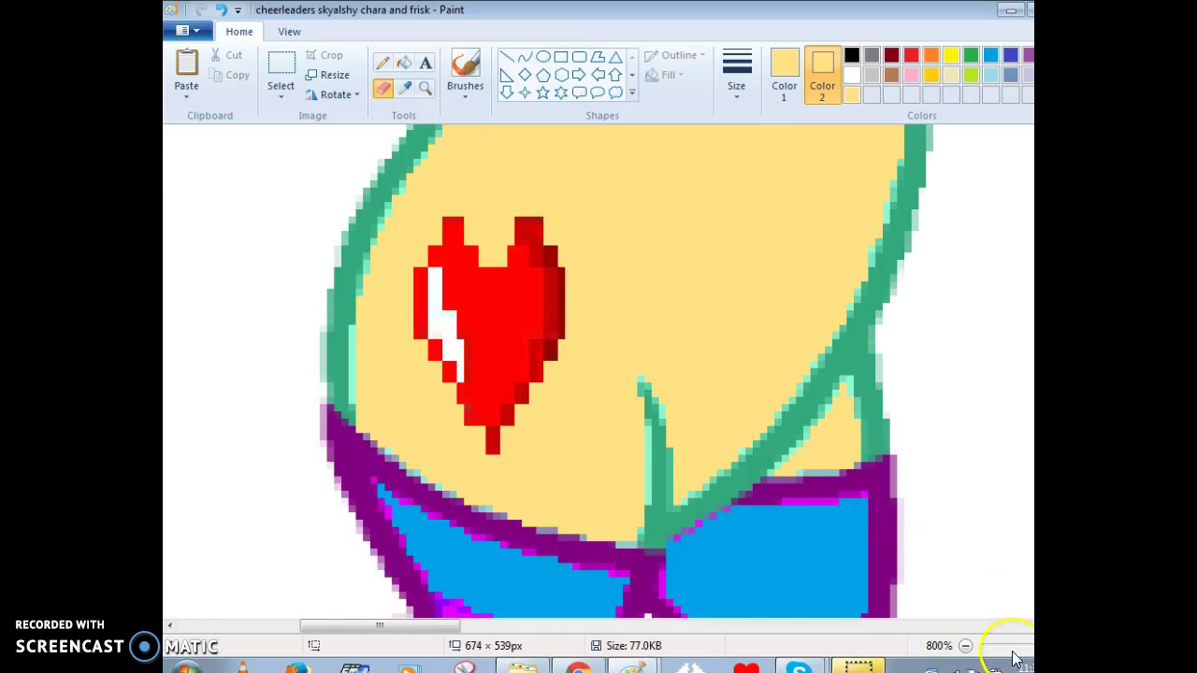
- Examine the whole drawing at 50% and the pale pony's body and hip in close-up
mouse_move(1033, 645)
mouse_down()
mouse_move(1015, 633)
mouse_move(999, 645)
mouse_up()
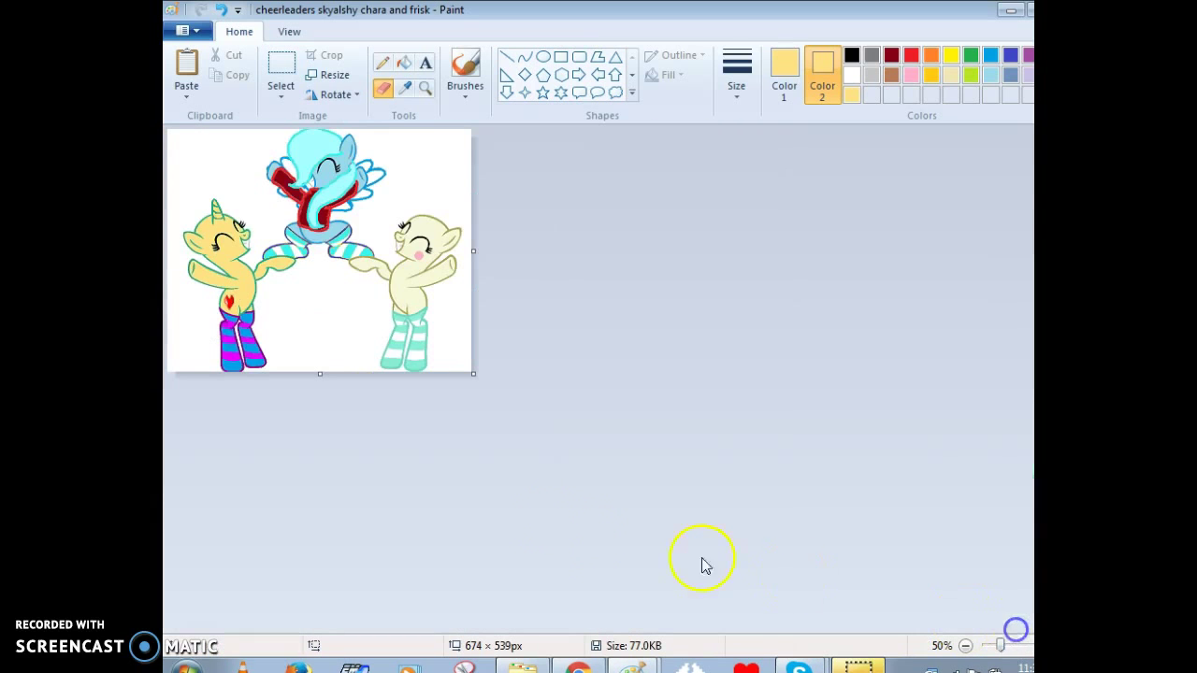
click(493, 360)
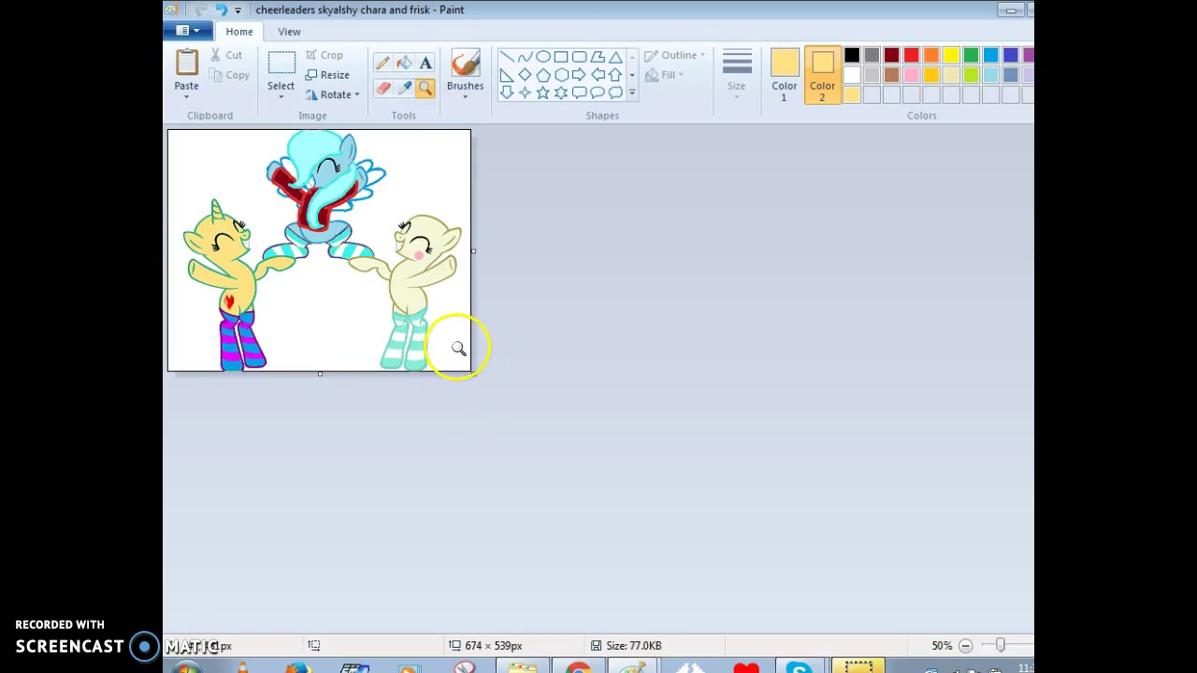
click(458, 348)
click(703, 462)
click(928, 418)
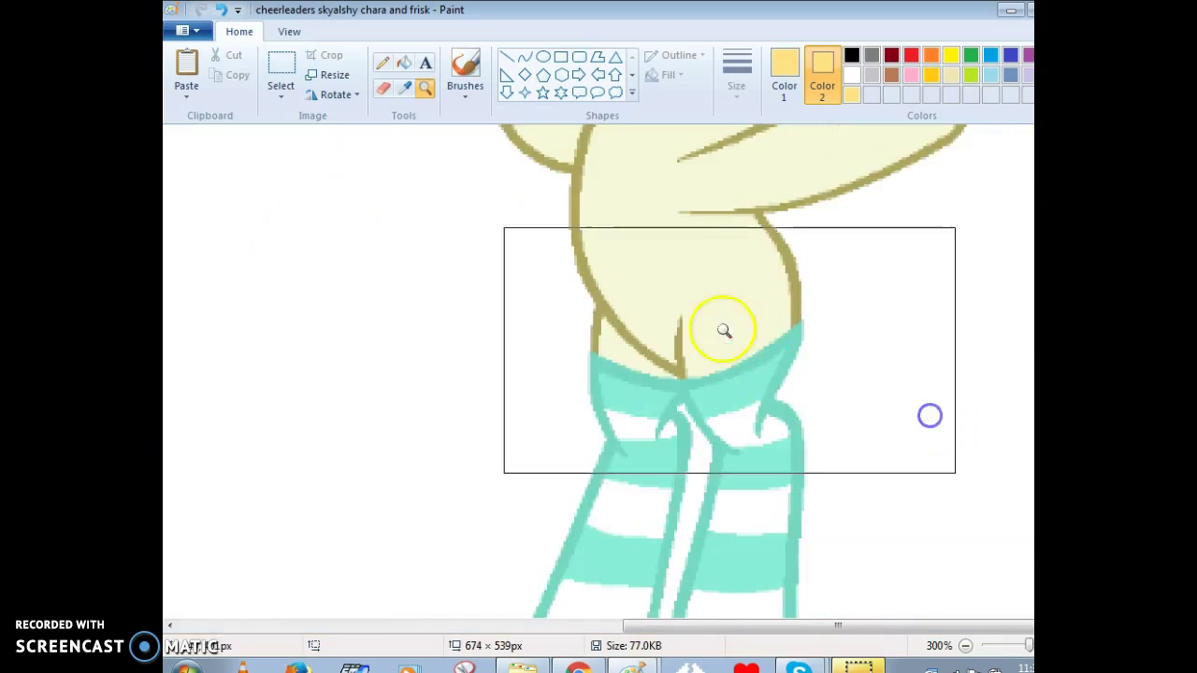
click(724, 330)
click(539, 259)
scroll(502, 387, up, 3)
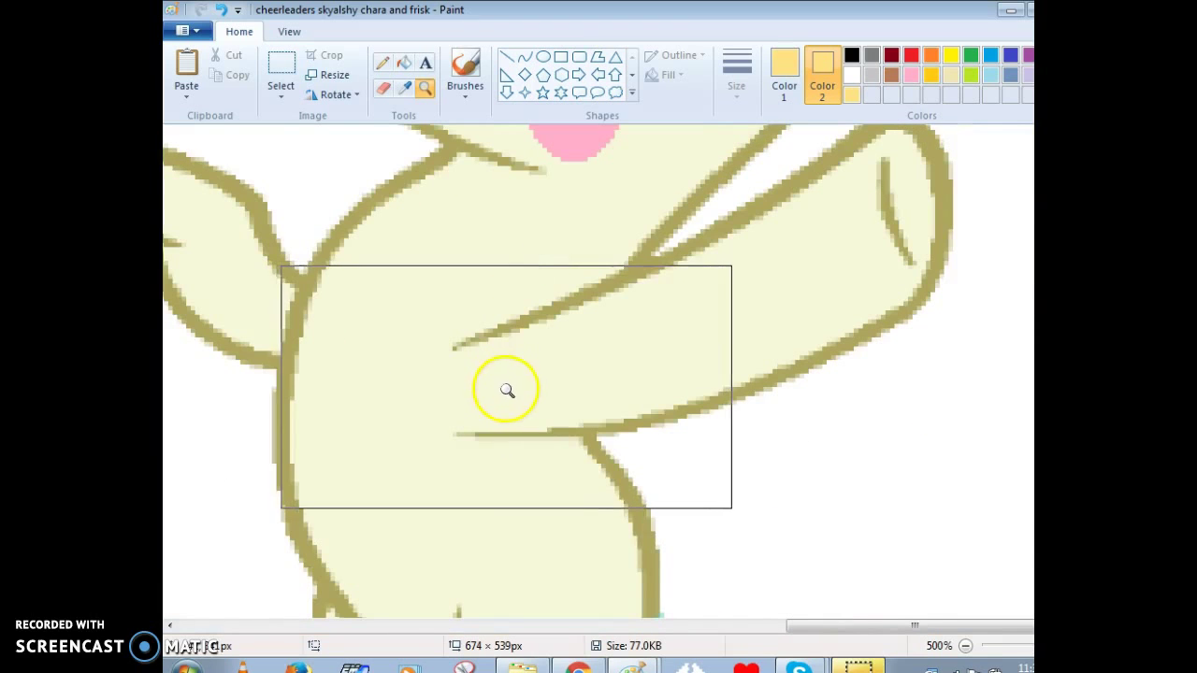
scroll(505, 390, down, 3)
- Switch to the Chrome browser and close the enlarged heart preview over the Yahoo results
key(alt+Tab)
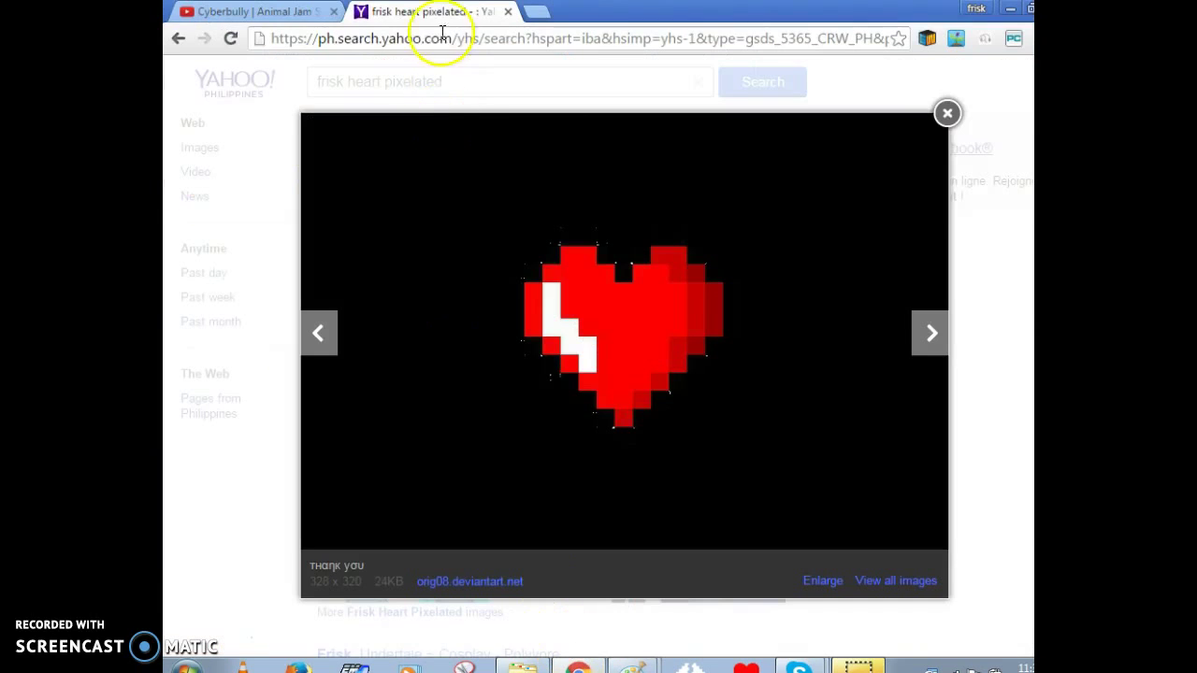
click(641, 328)
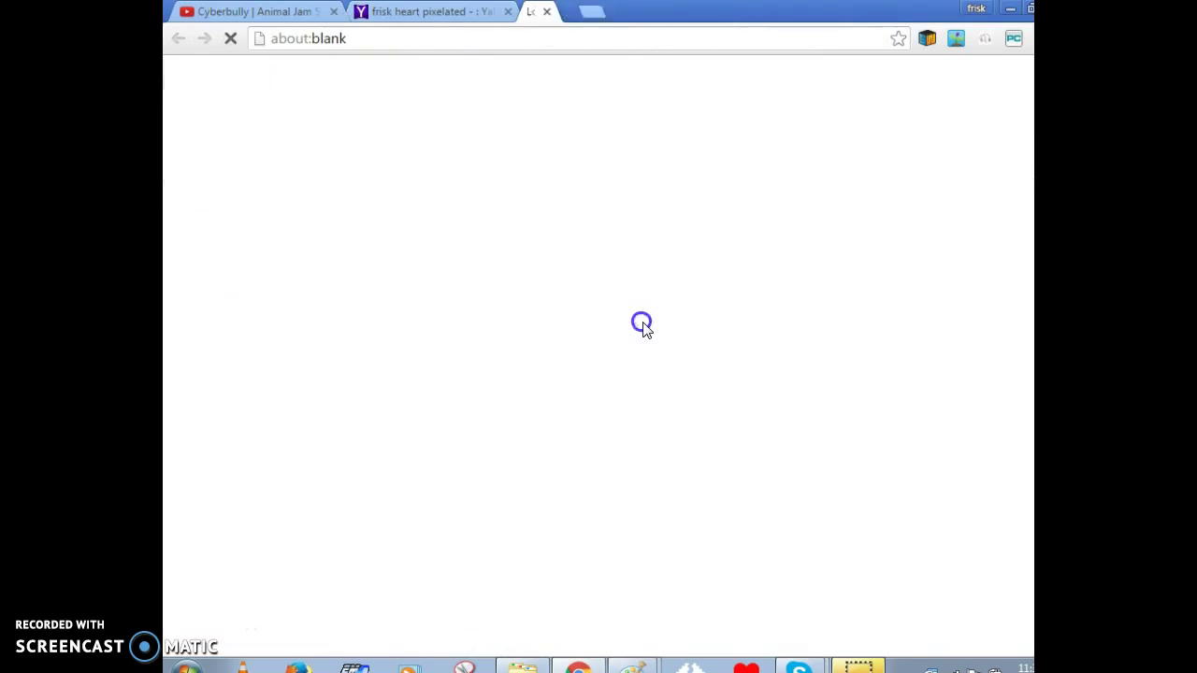
click(682, 11)
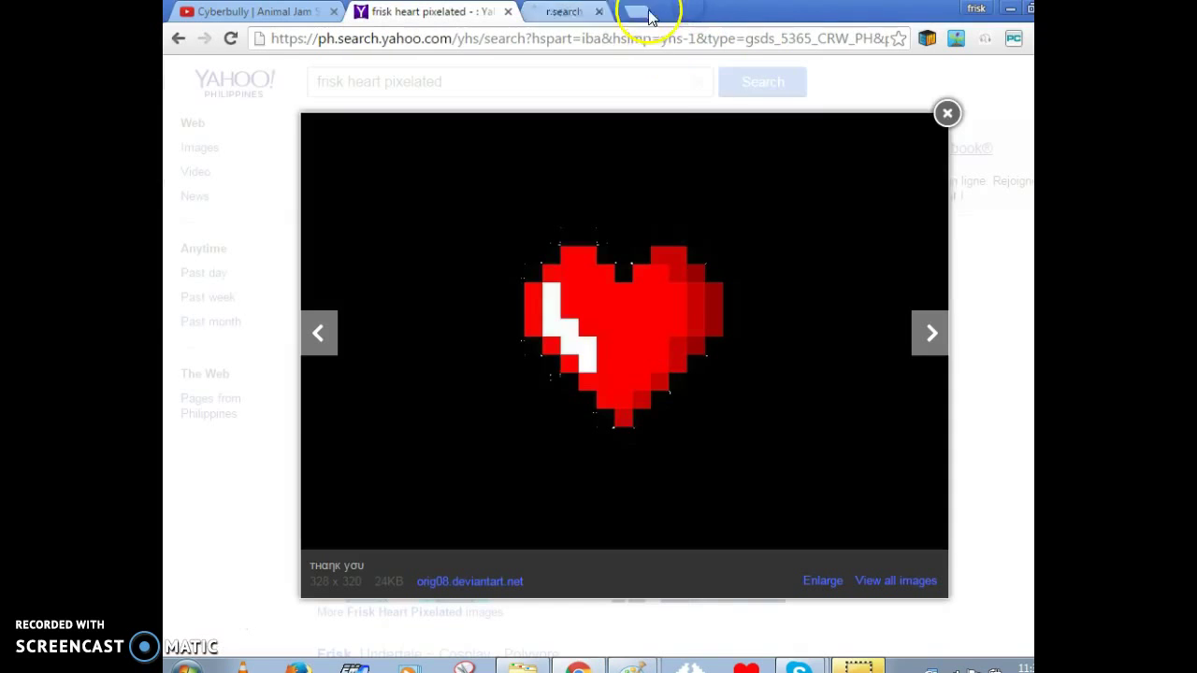
click(948, 114)
scroll(520, 308, down, 1)
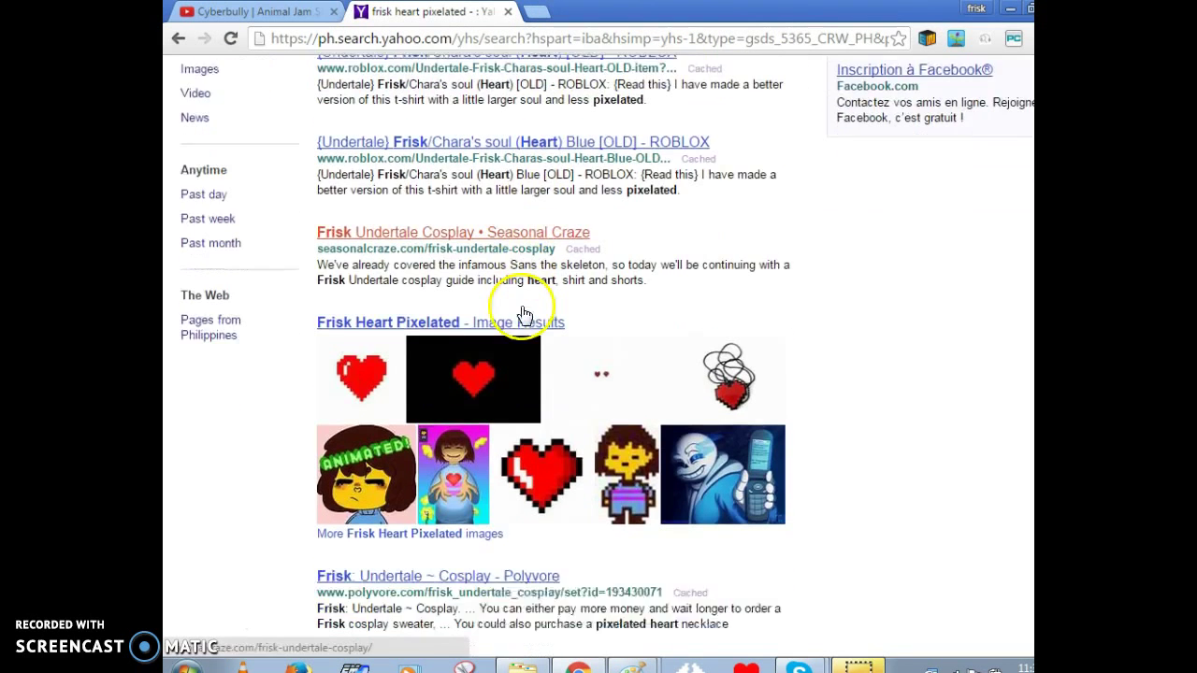
scroll(527, 302, up, 1)
- Replace "frisk" with "chara" in the Yahoo query and search for "chara heart pixelated"
click(342, 84)
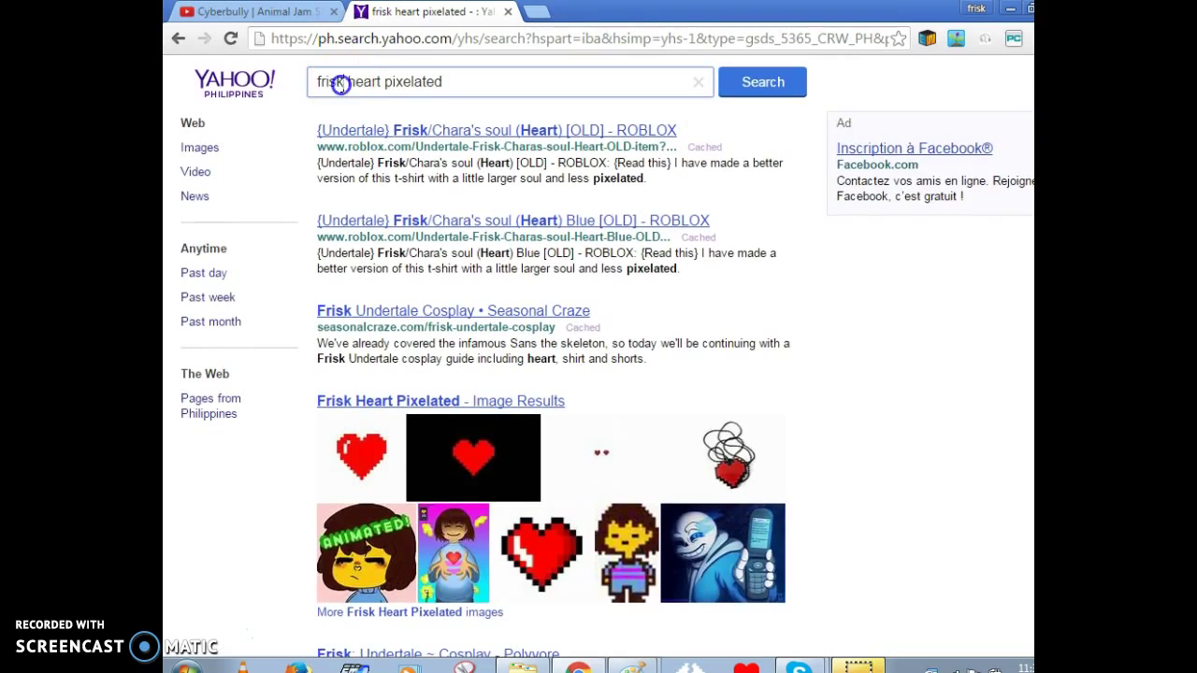
key(BackSpace)
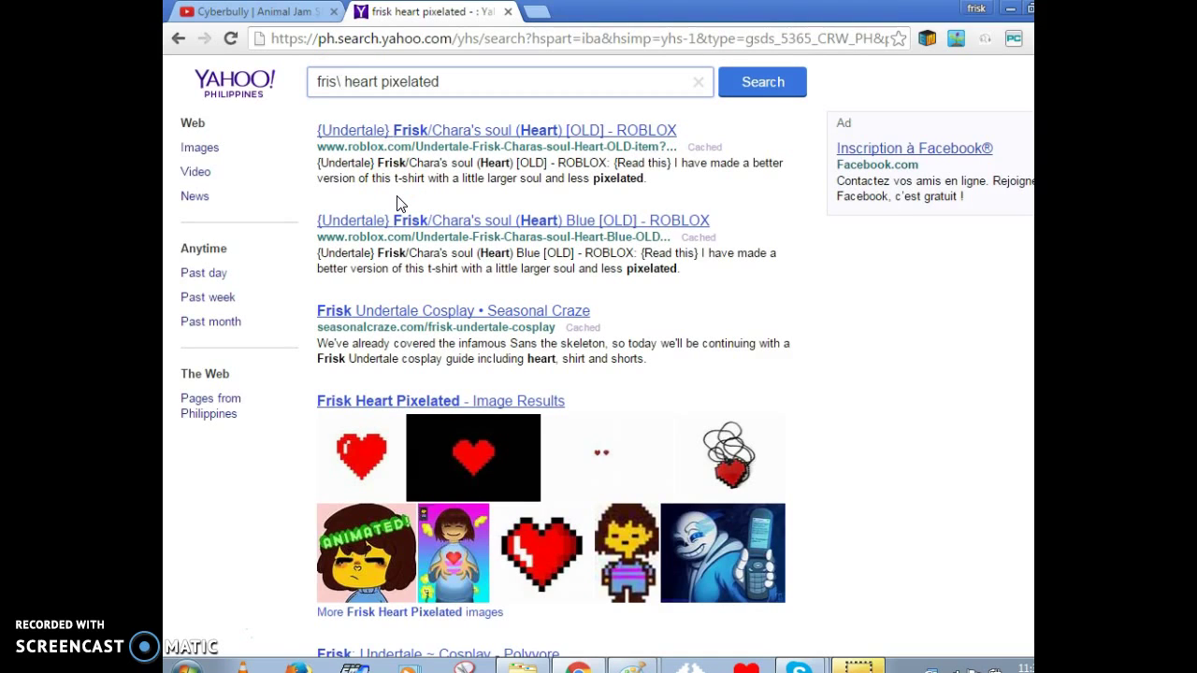
key(BackSpace)
key(BackSpace)
key(BackSpace)
key(BackSpace)
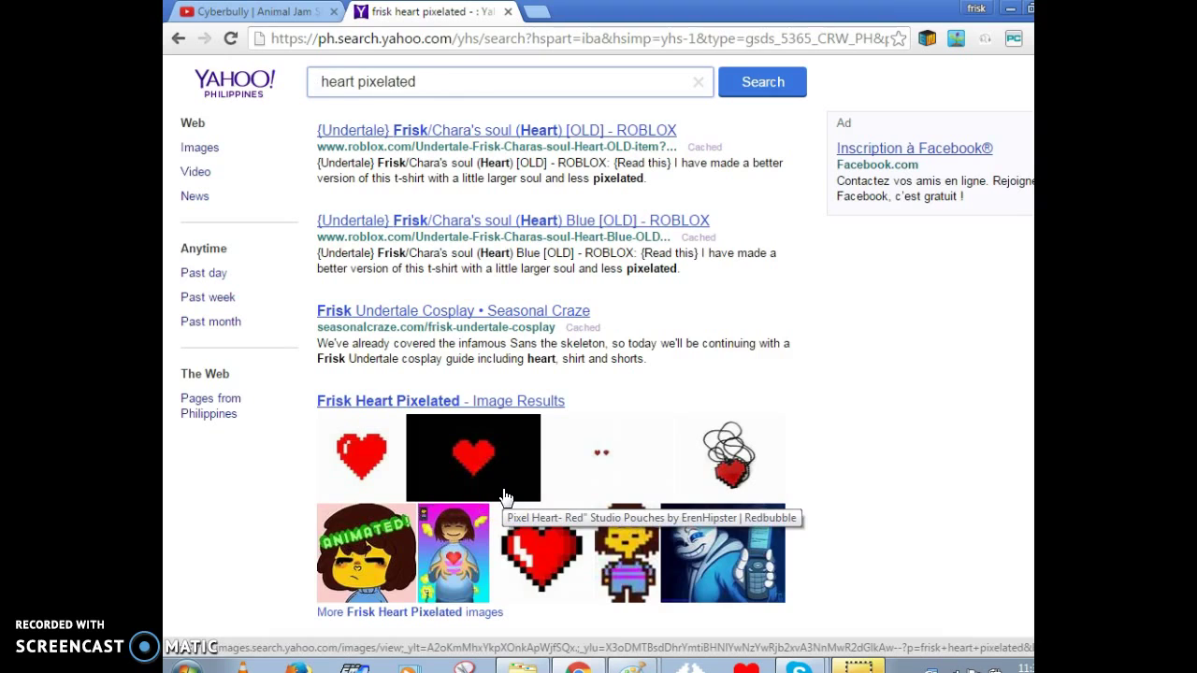
text(chara)
key(Return)
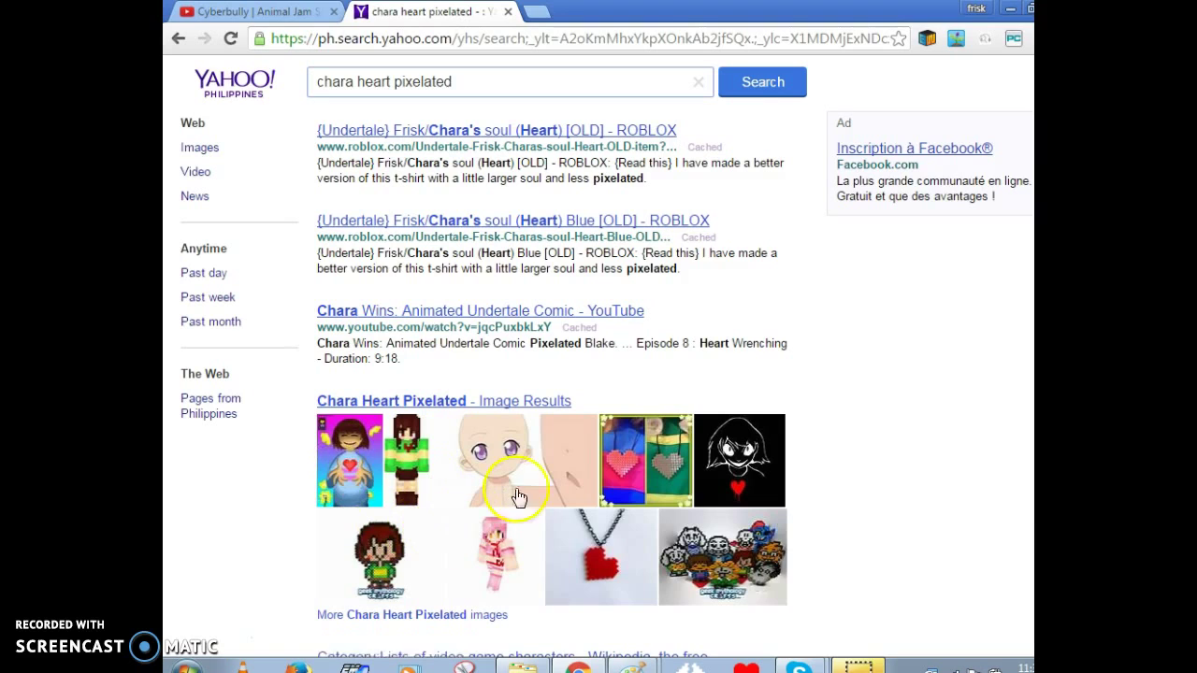
- Look through the results and refine the search to "chara heart pixelated pictures"
click(484, 549)
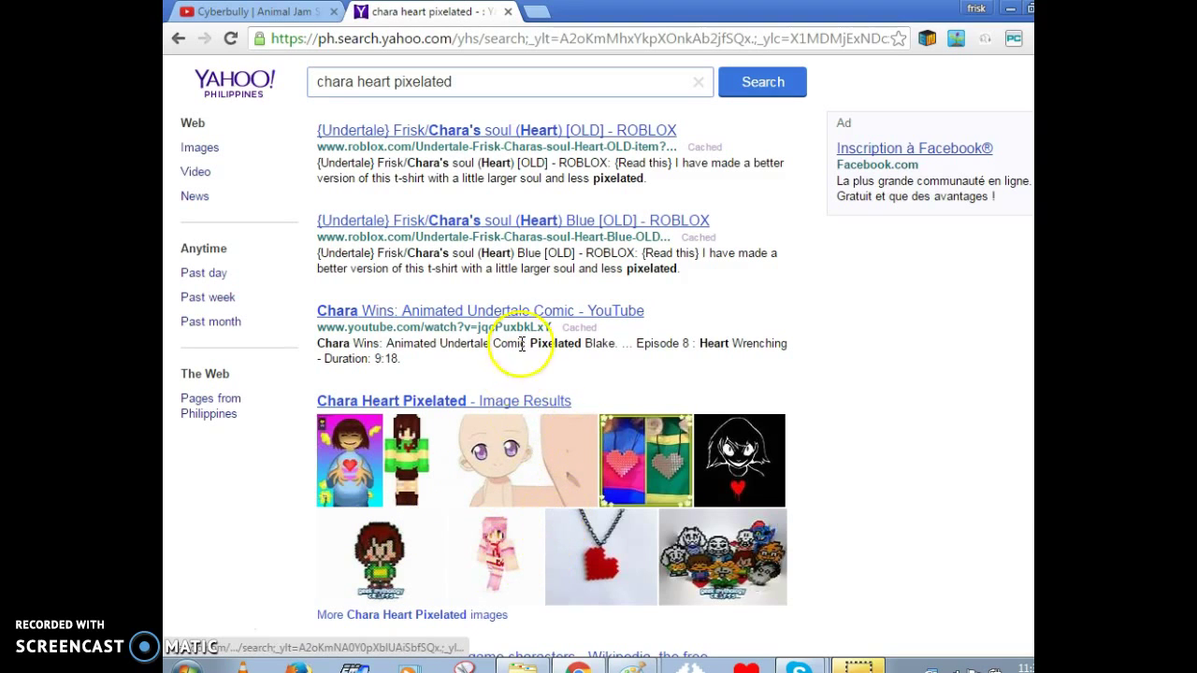
click(542, 145)
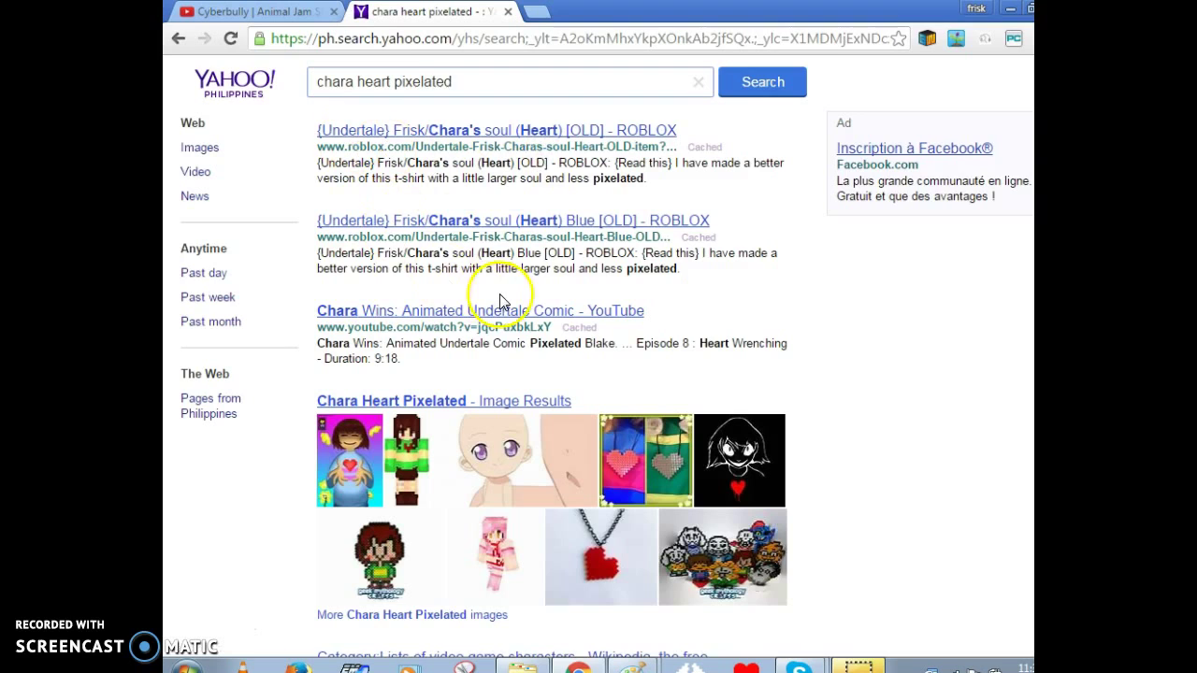
scroll(499, 294, down, 5)
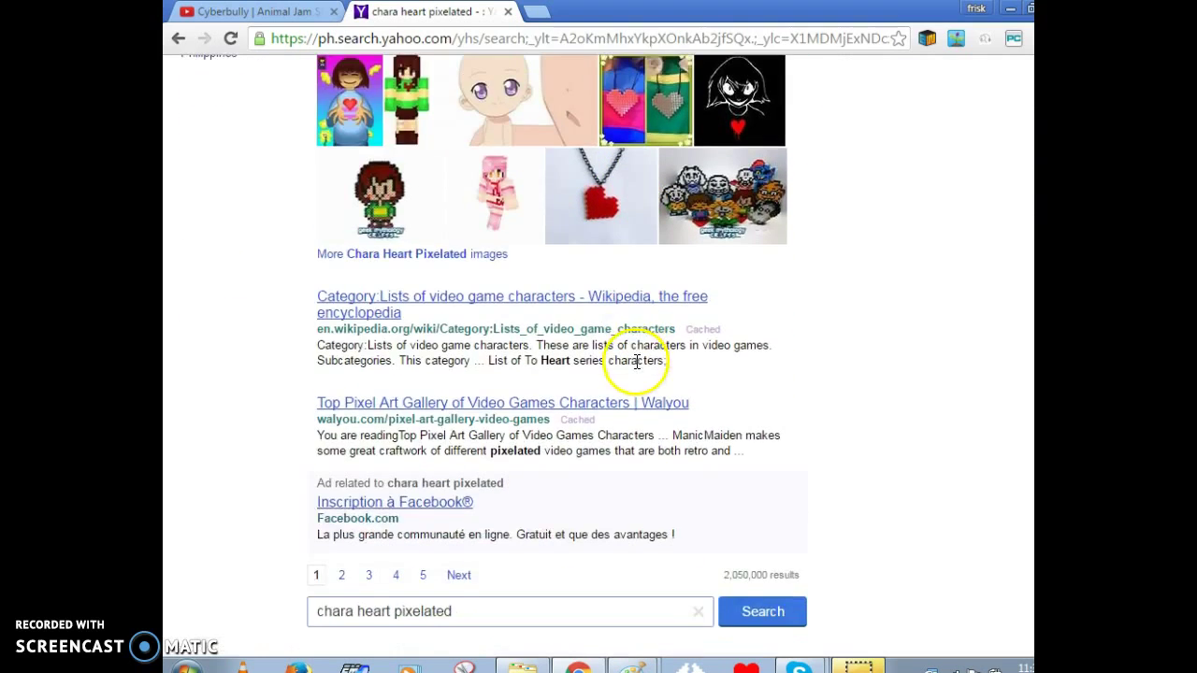
scroll(636, 360, up, 5)
click(476, 79)
text(pictures)
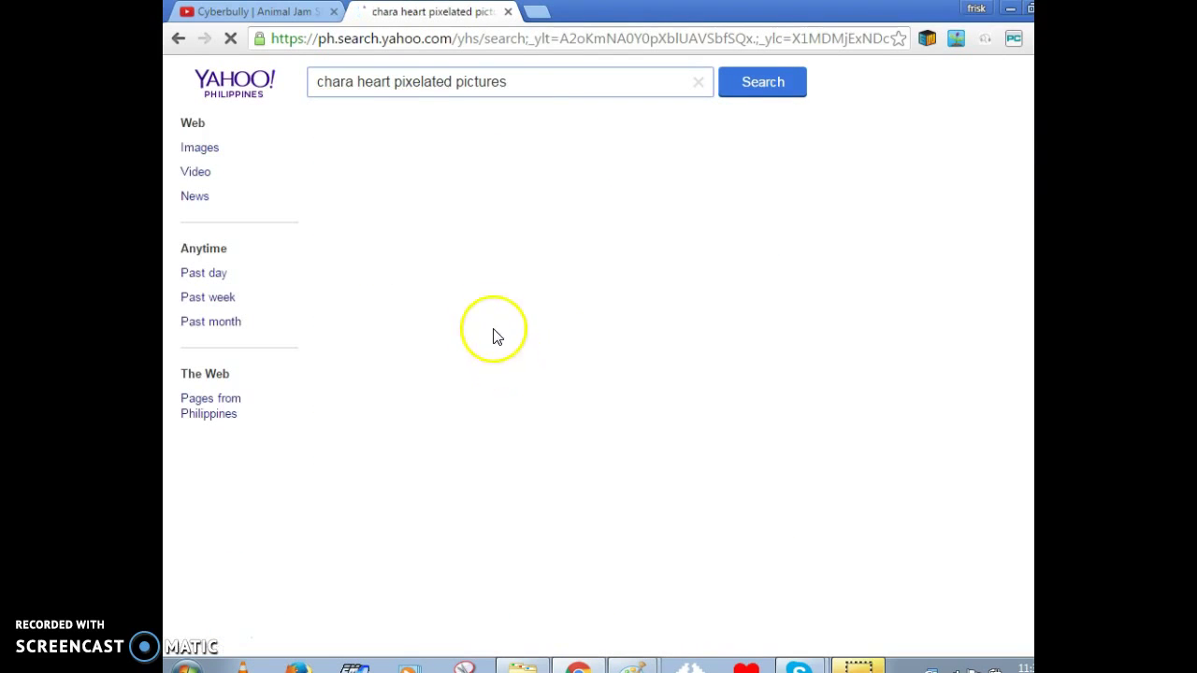
- Open the DeviantArt page of the black Chara drawing with the red heart from the image results
scroll(347, 414, down, 2)
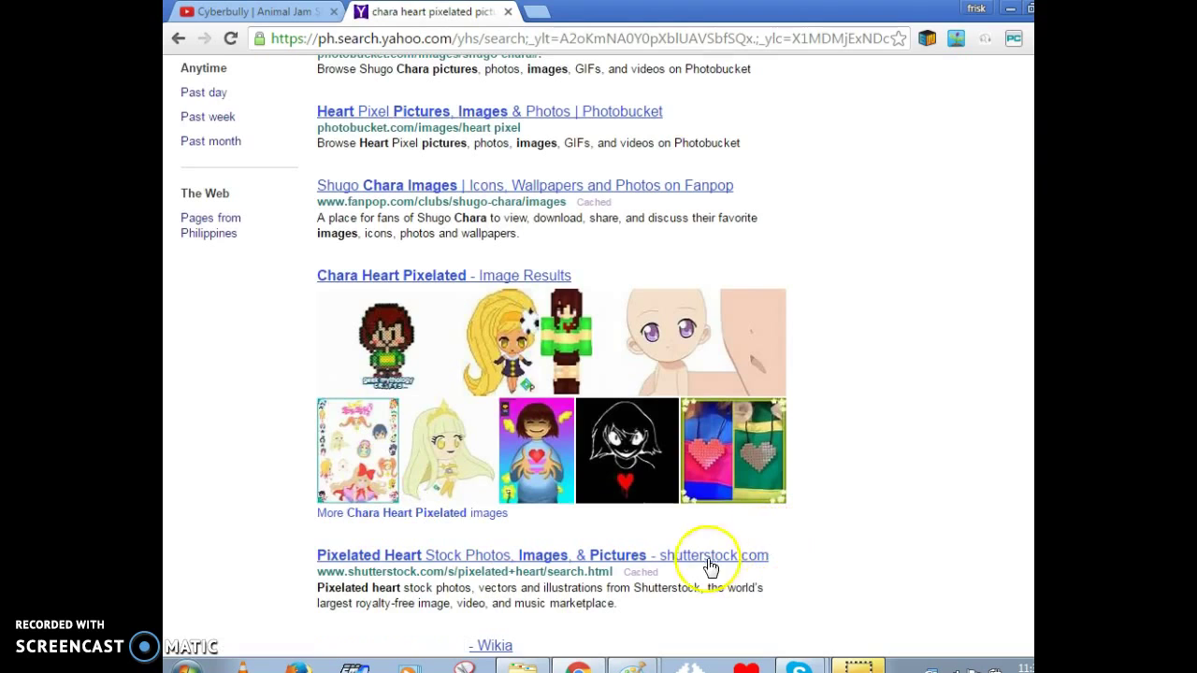
click(624, 439)
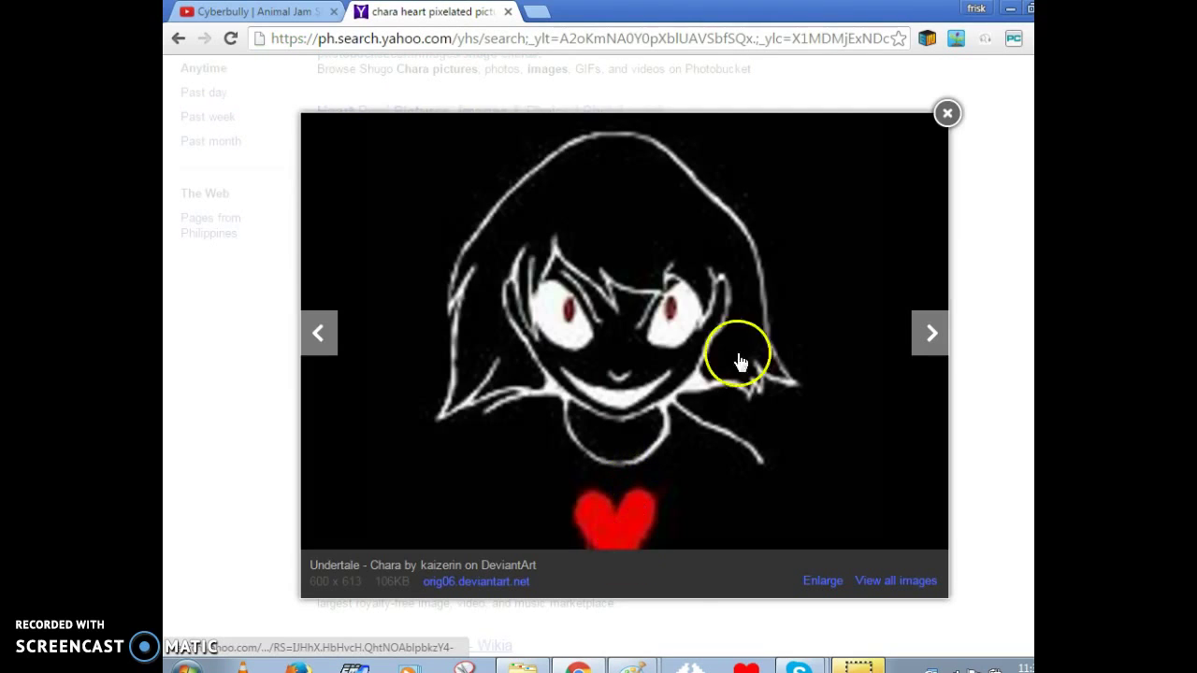
click(713, 423)
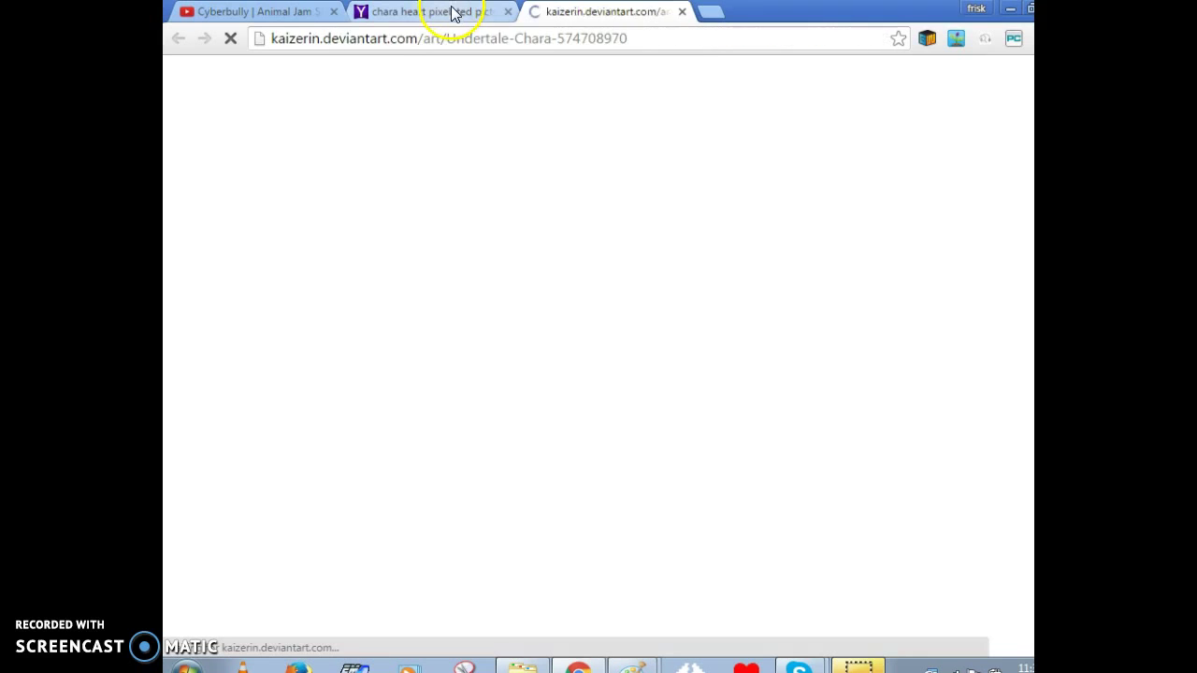
scroll(396, 326, down, 3)
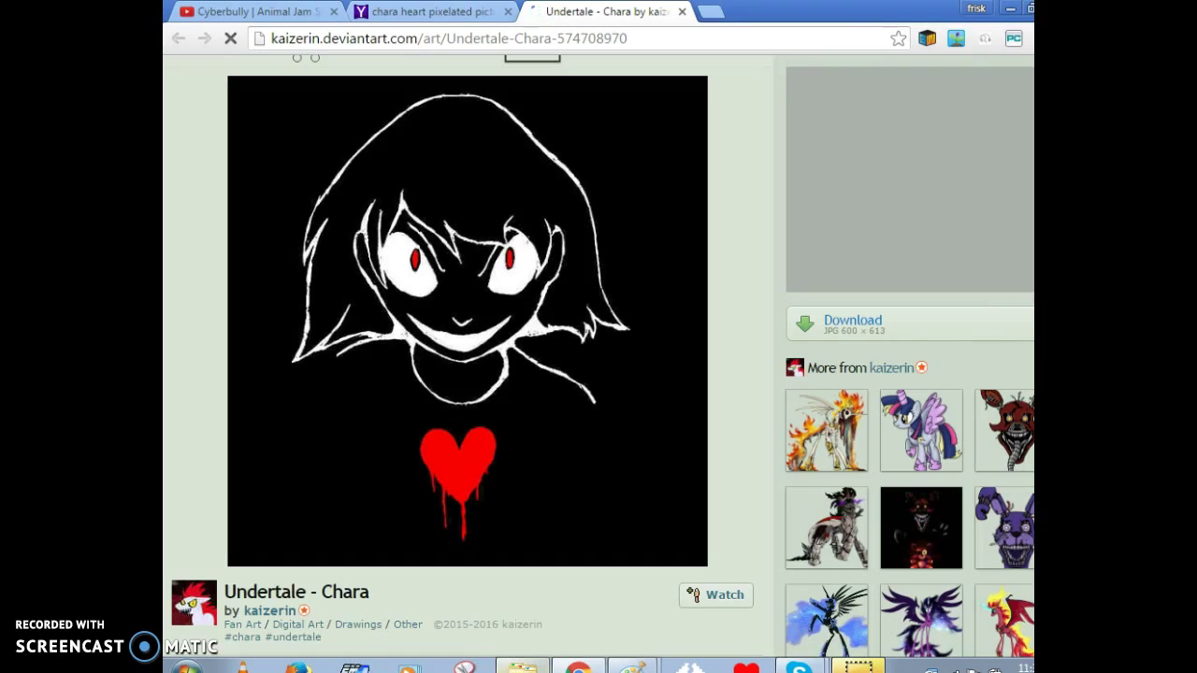
- Capture the dripping red heart with the Snipping Tool and save it as a PNG named "chara soul"
click(464, 667)
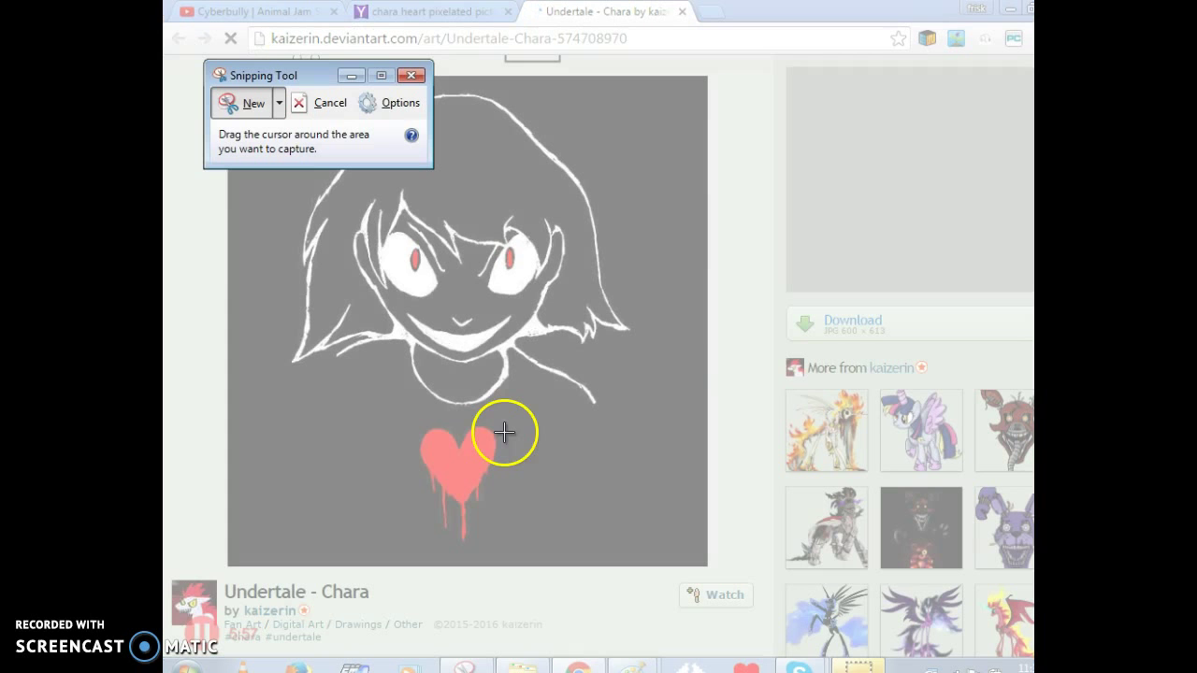
drag(506, 414, 409, 535)
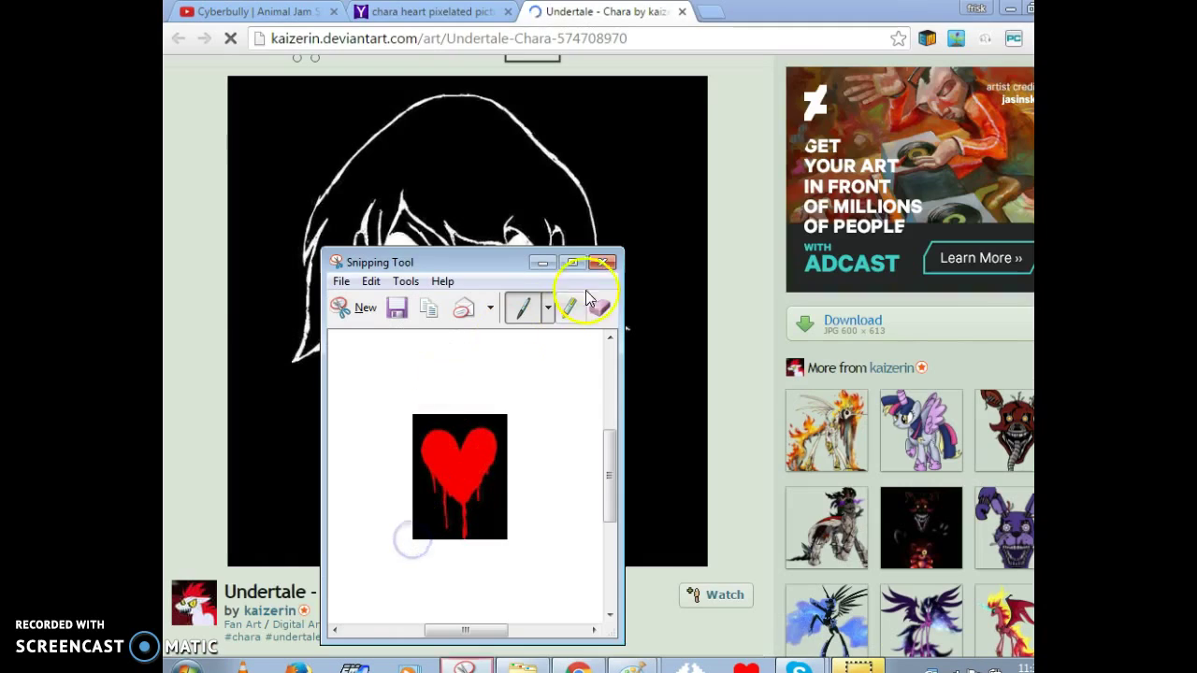
click(602, 262)
click(486, 458)
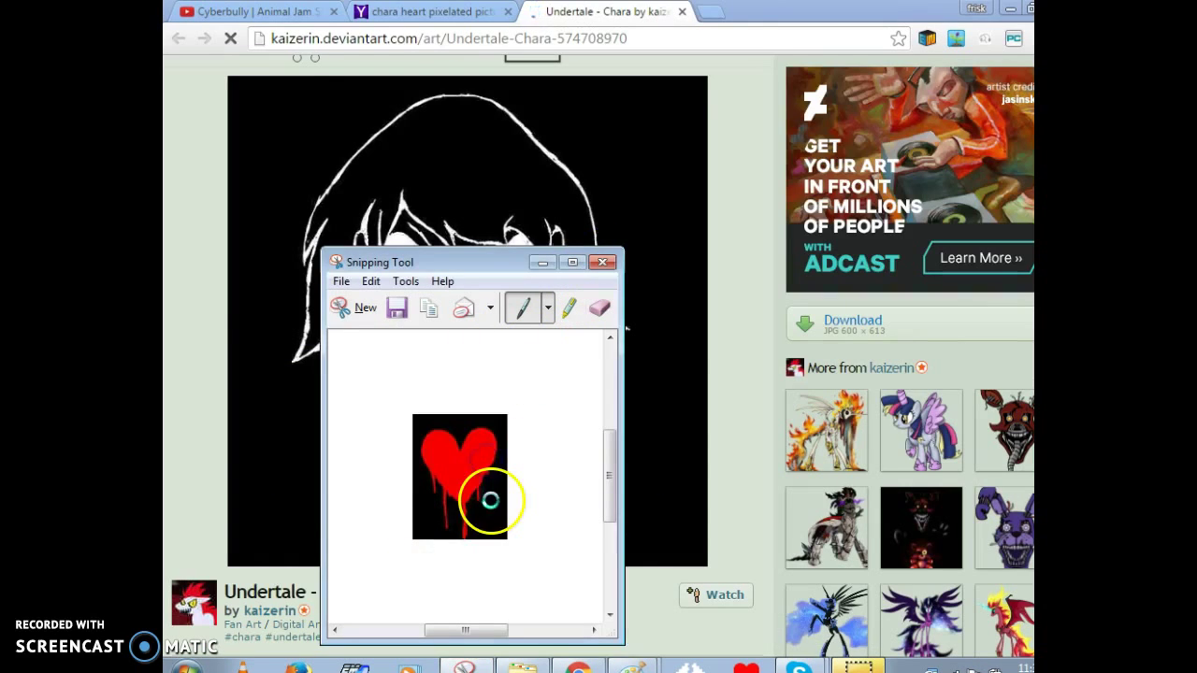
text(chara)
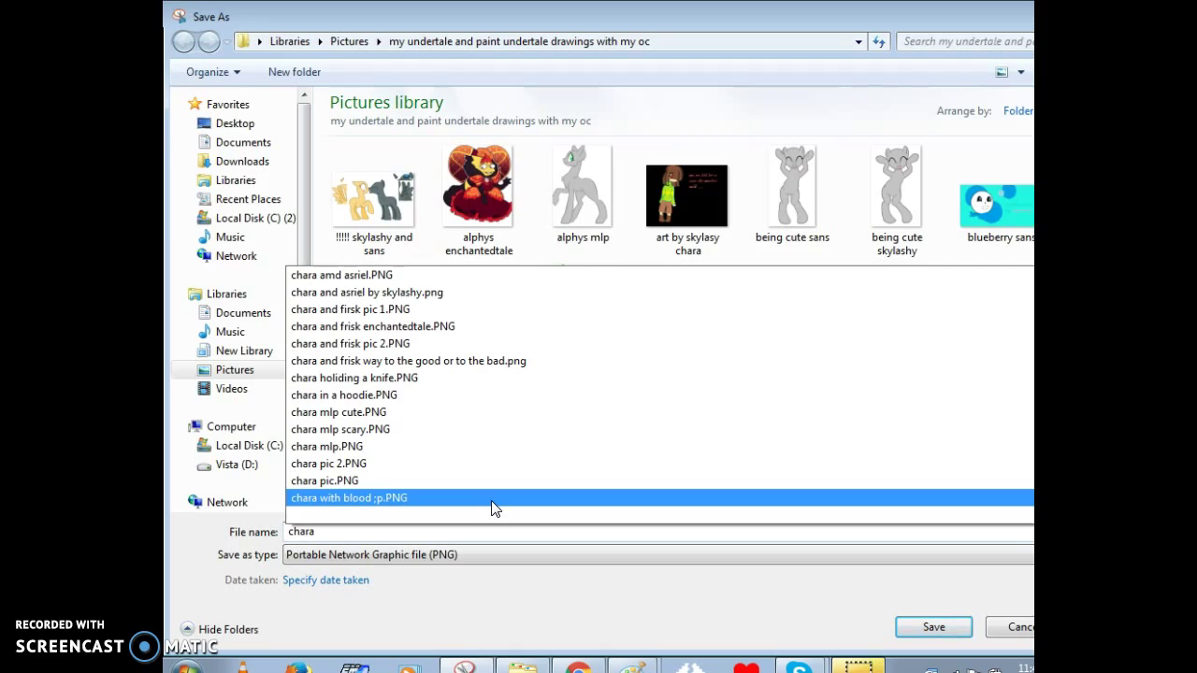
text( soul)
key(Return)
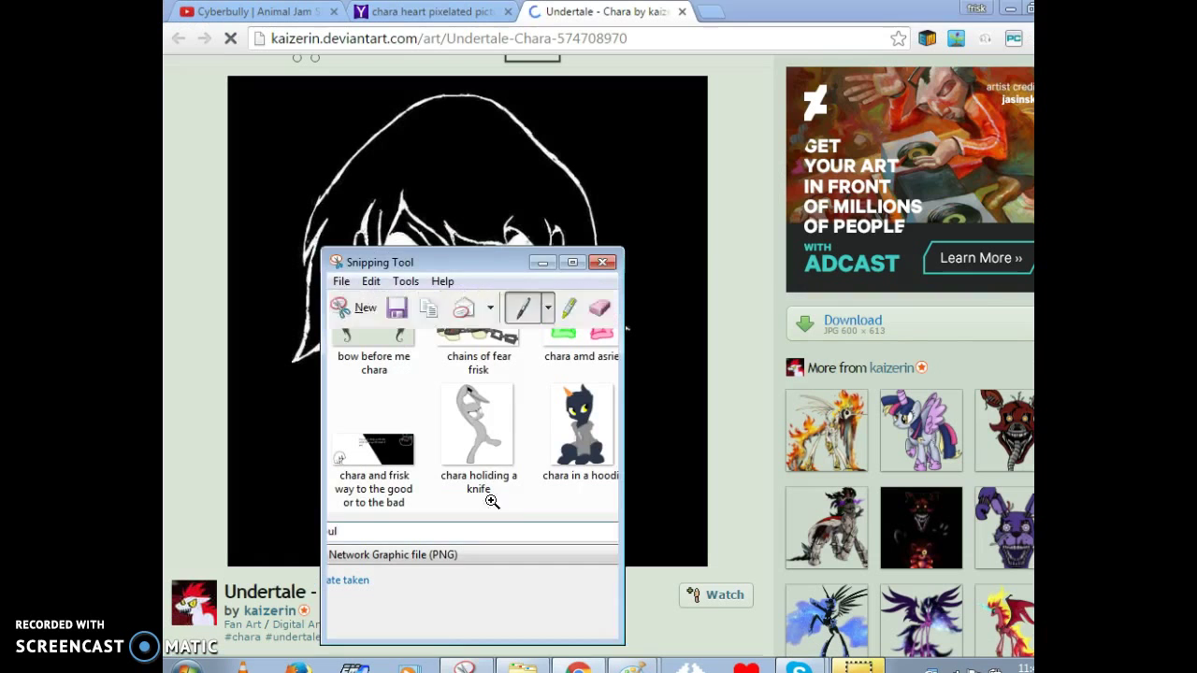
- Close the DeviantArt page and the image preview, and switch to the Pictures library in Windows Explorer
click(685, 12)
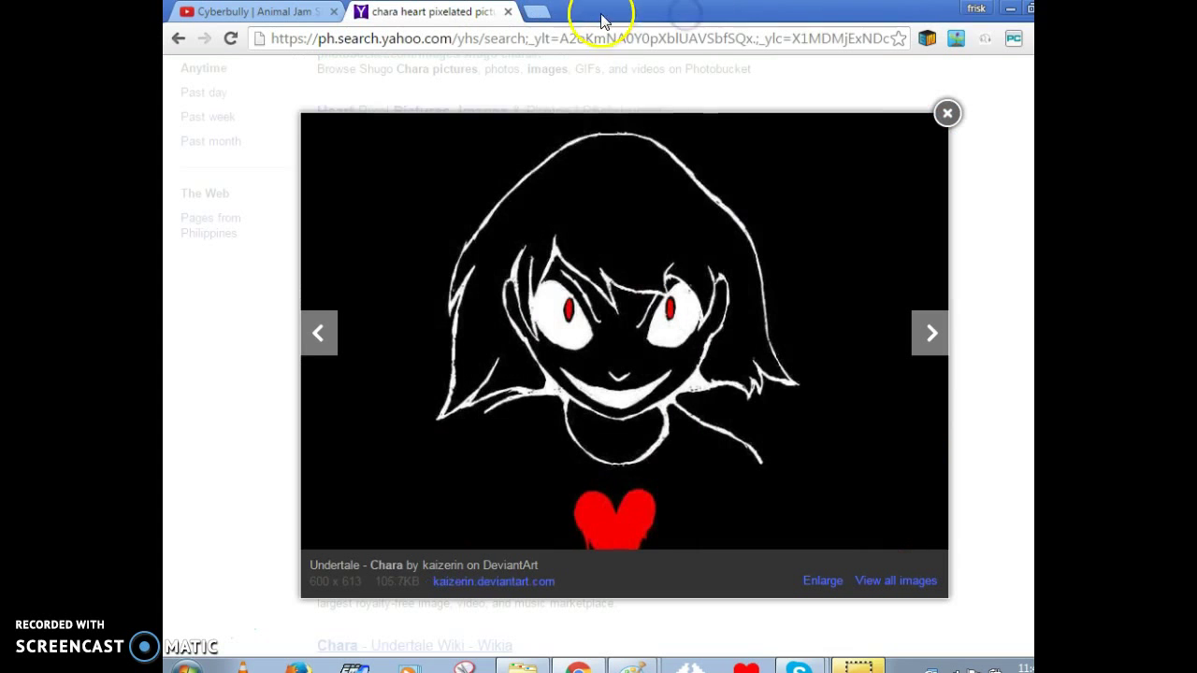
click(947, 113)
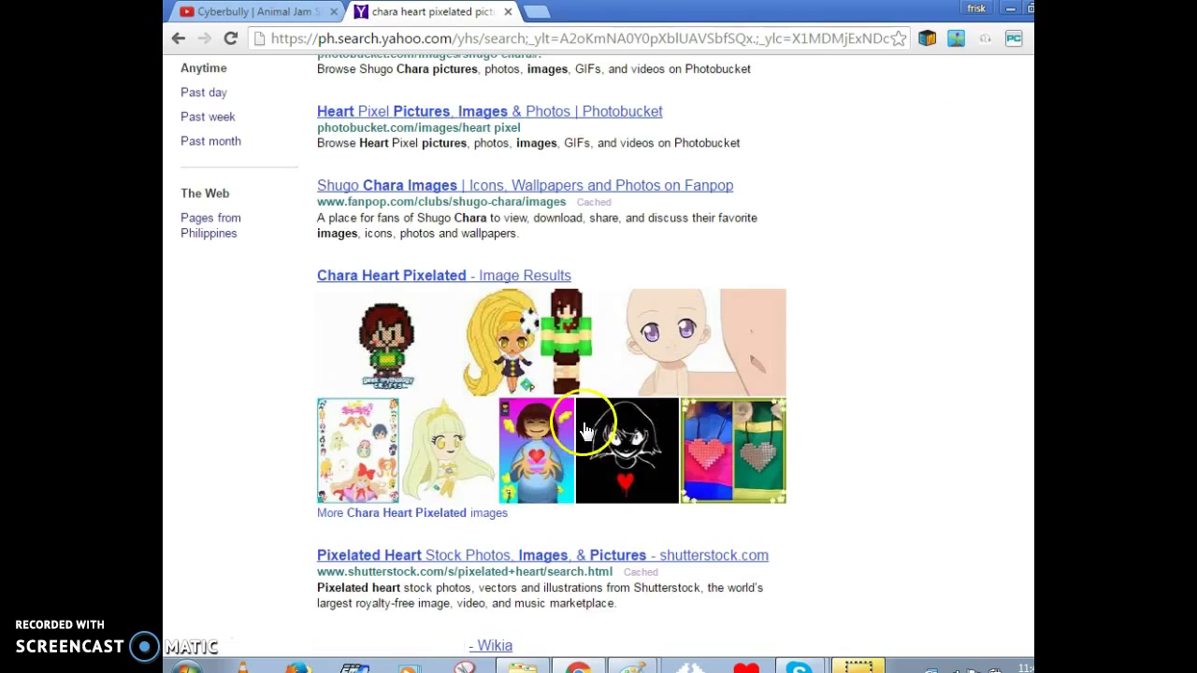
scroll(581, 430, down, 3)
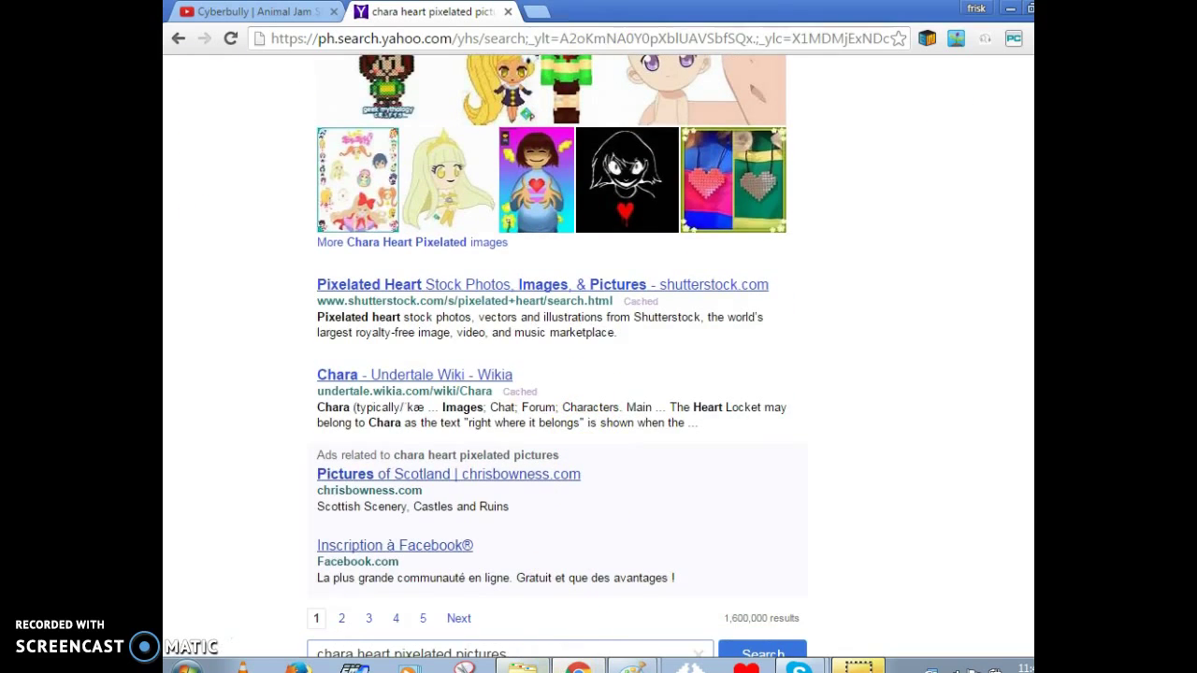
click(522, 668)
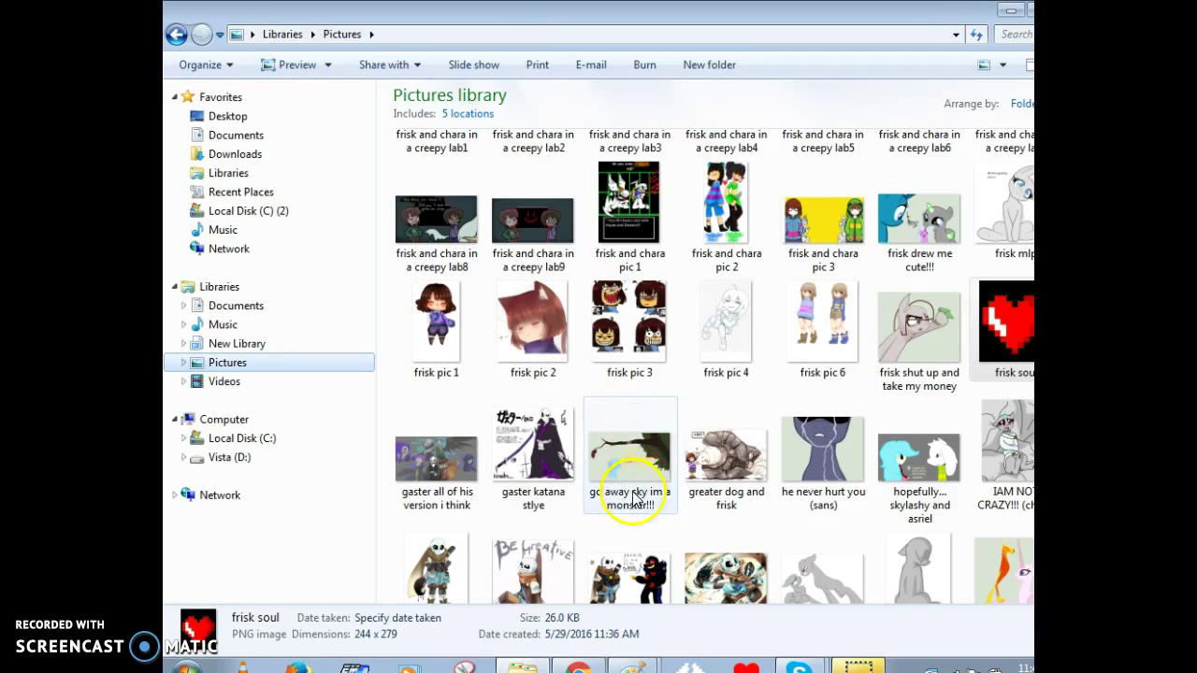
- Find the "chara soul" picture in the Pictures library and open it in Paint
scroll(991, 364, up, 5)
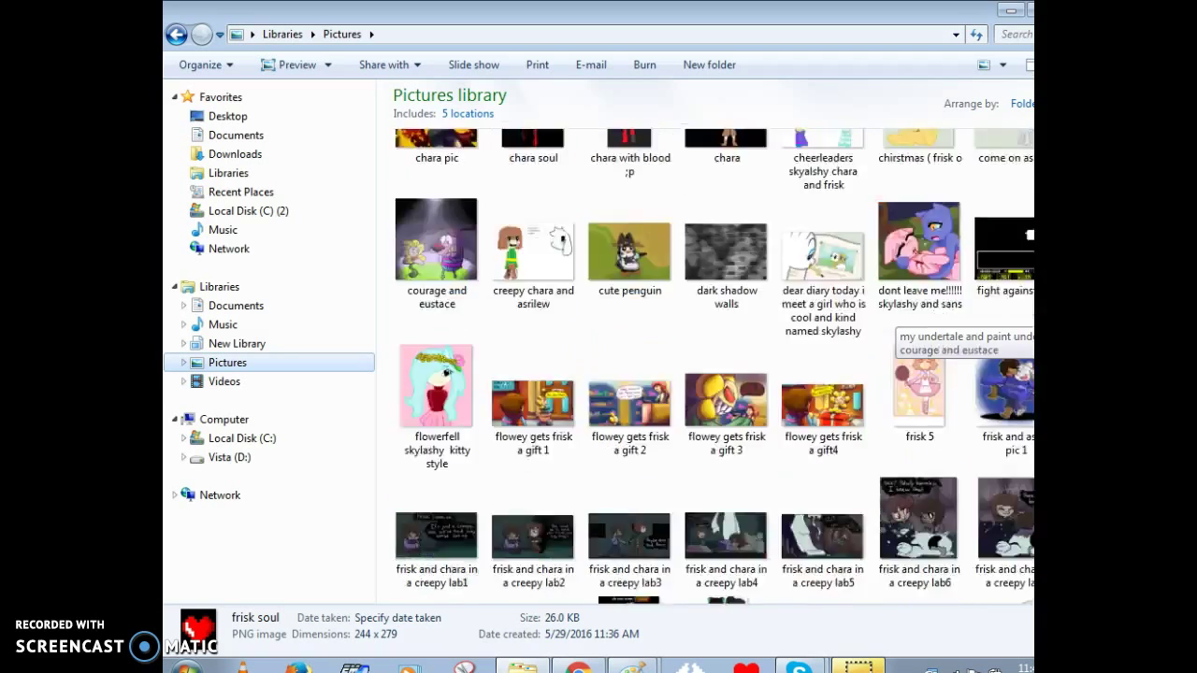
scroll(1001, 289, up, 3)
mouse_move(532, 440)
mouse_down()
mouse_move(613, 570)
mouse_move(632, 665)
mouse_move(627, 567)
mouse_move(706, 442)
mouse_move(734, 259)
mouse_up()
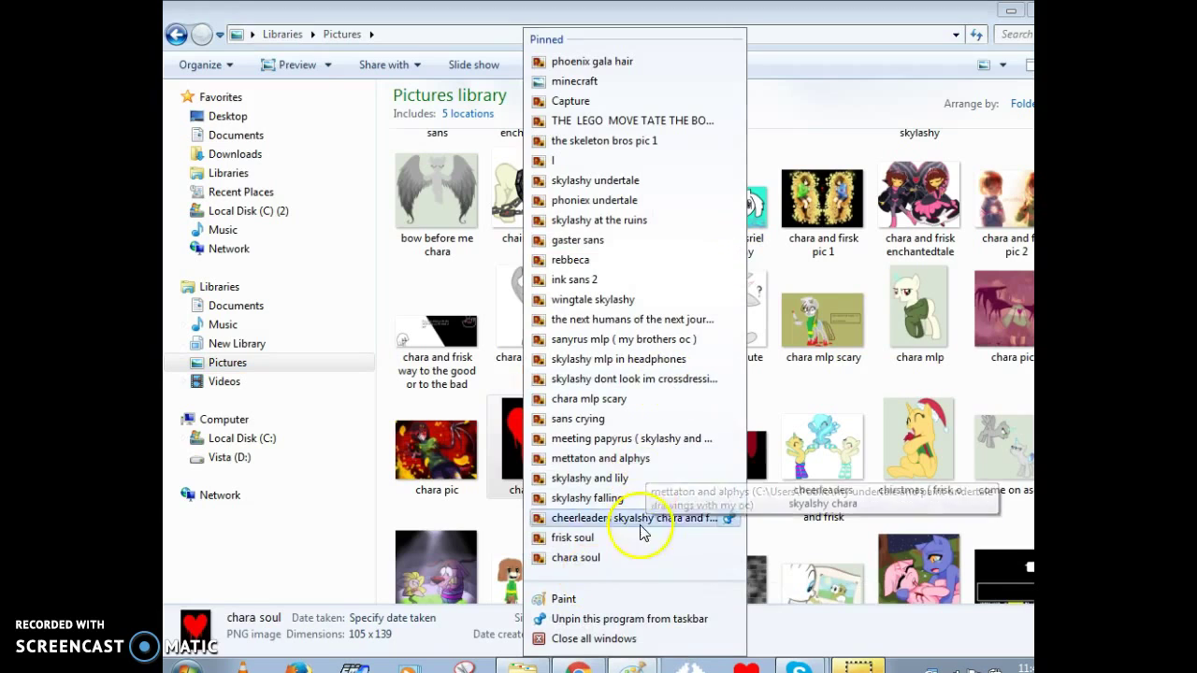
click(641, 558)
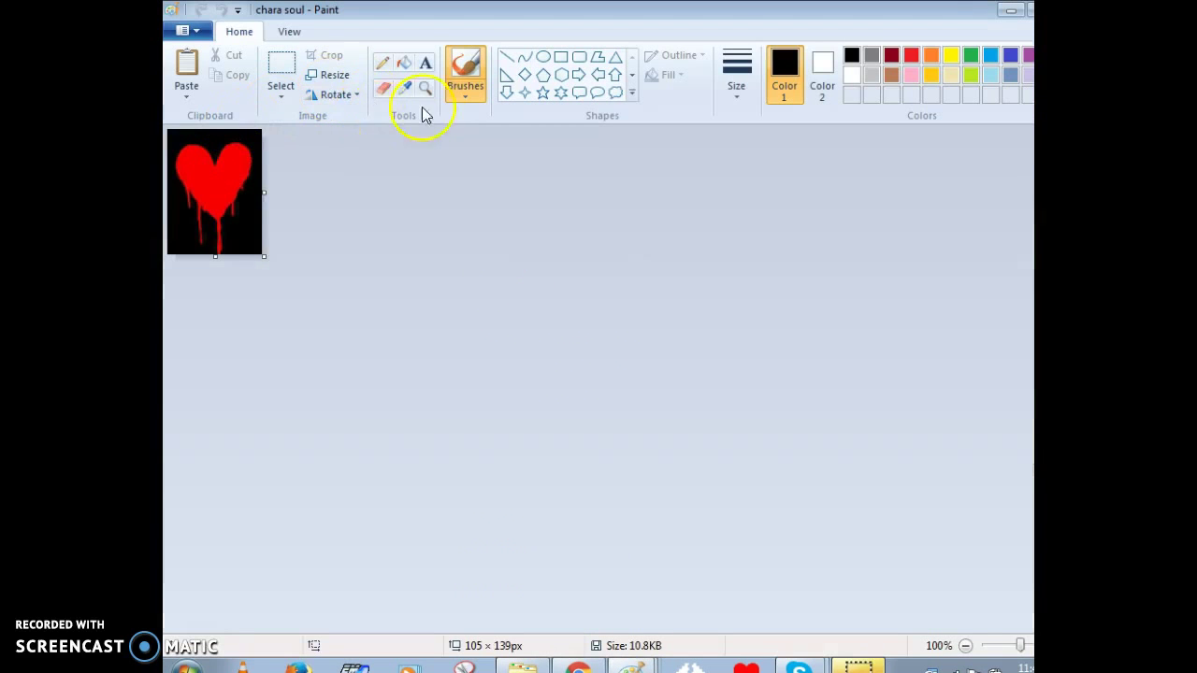
- Select the dripping red heart with a rectangle of about 95 × 126 px and copy it
click(424, 87)
click(192, 220)
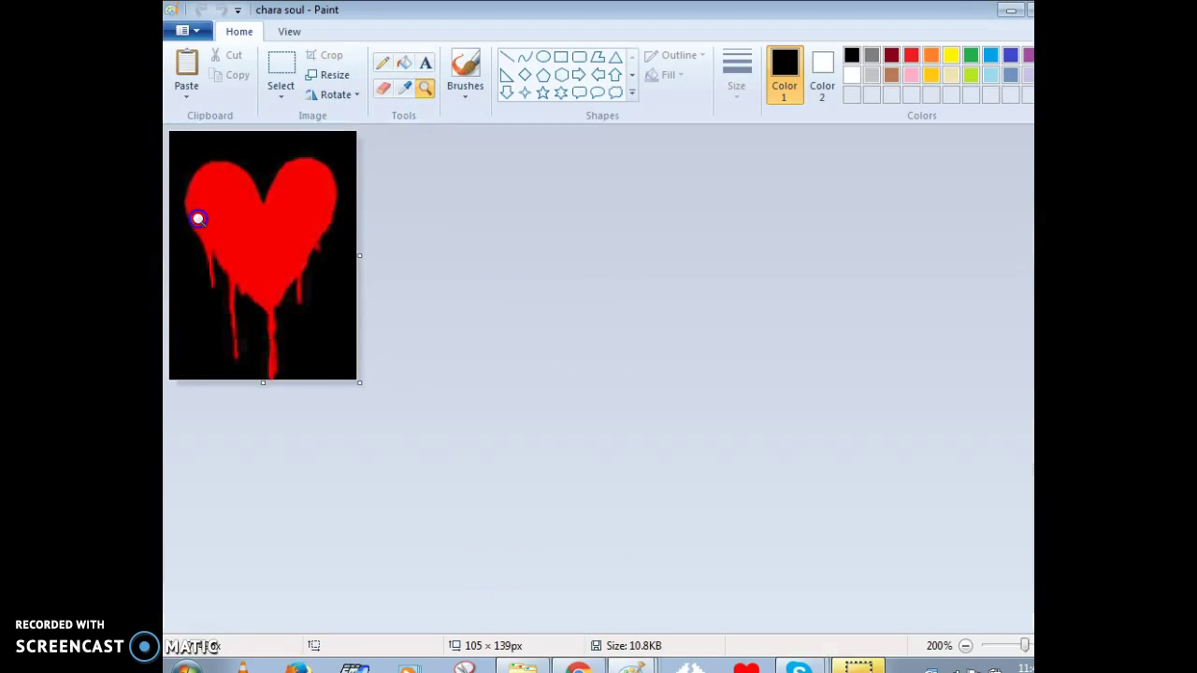
click(280, 70)
drag(346, 155, 303, 159)
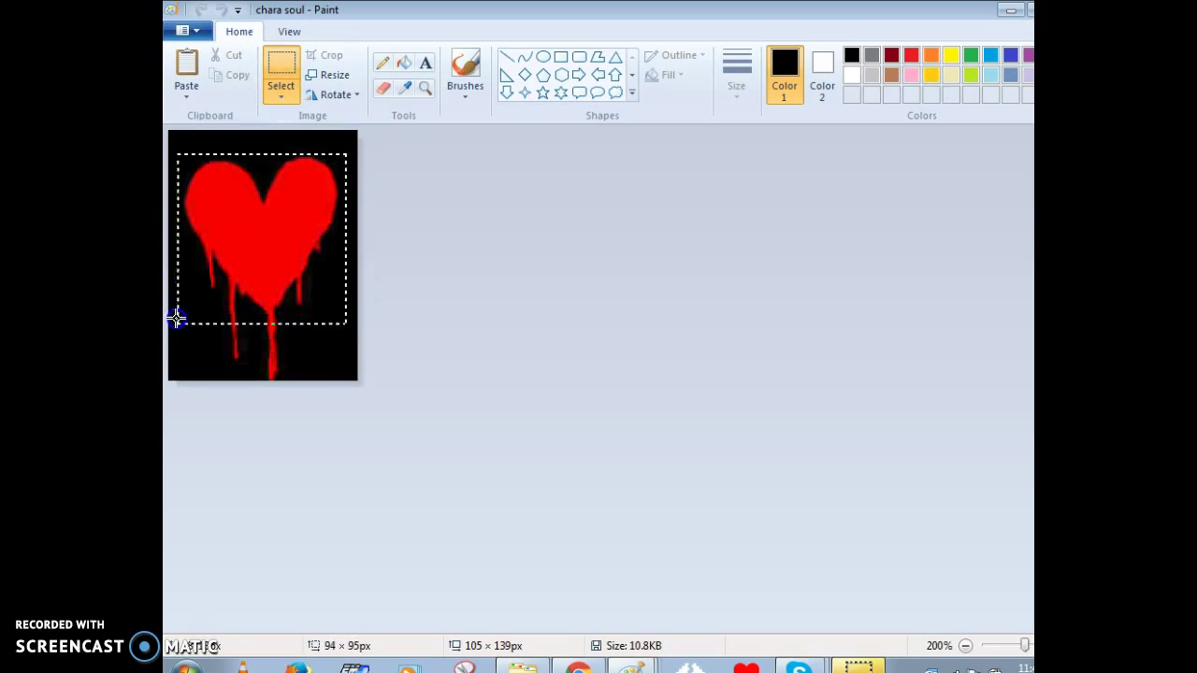
drag(177, 373, 175, 377)
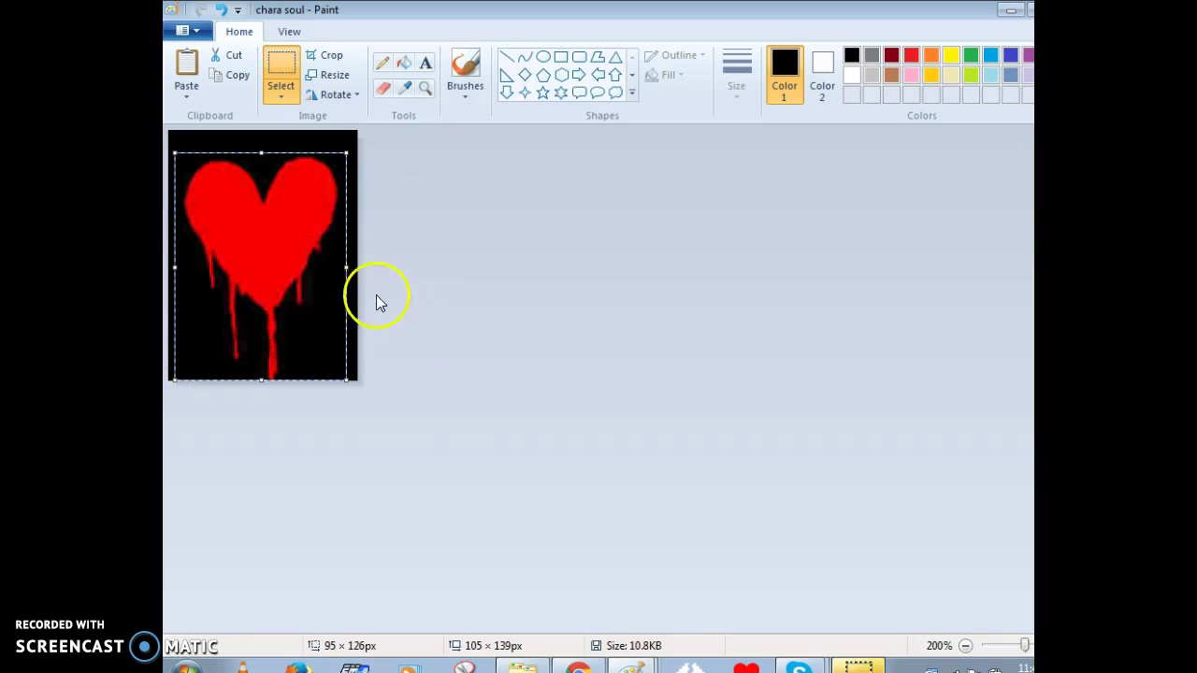
right_click(248, 257)
click(295, 283)
- Paste the heart into the "cheerleaders skyalshy chara and frisk" drawing, shrink it to about 28 × 42 px and place it on the pale pony's hip
click(631, 667)
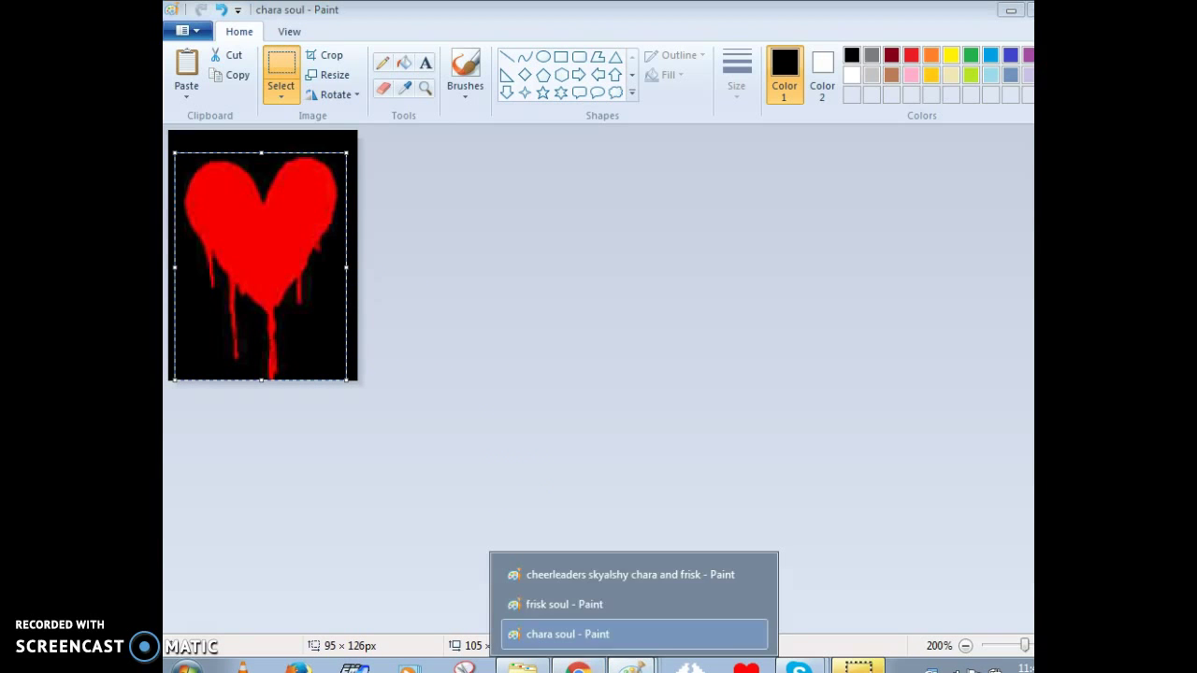
click(636, 573)
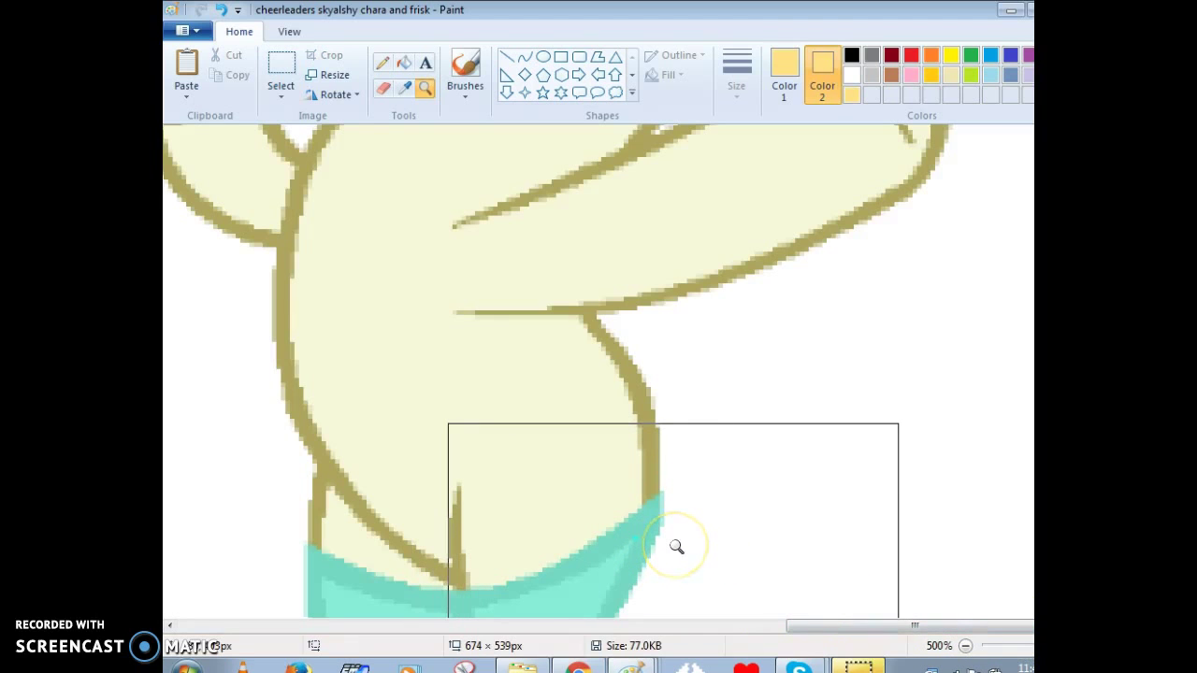
key(ctrl+v)
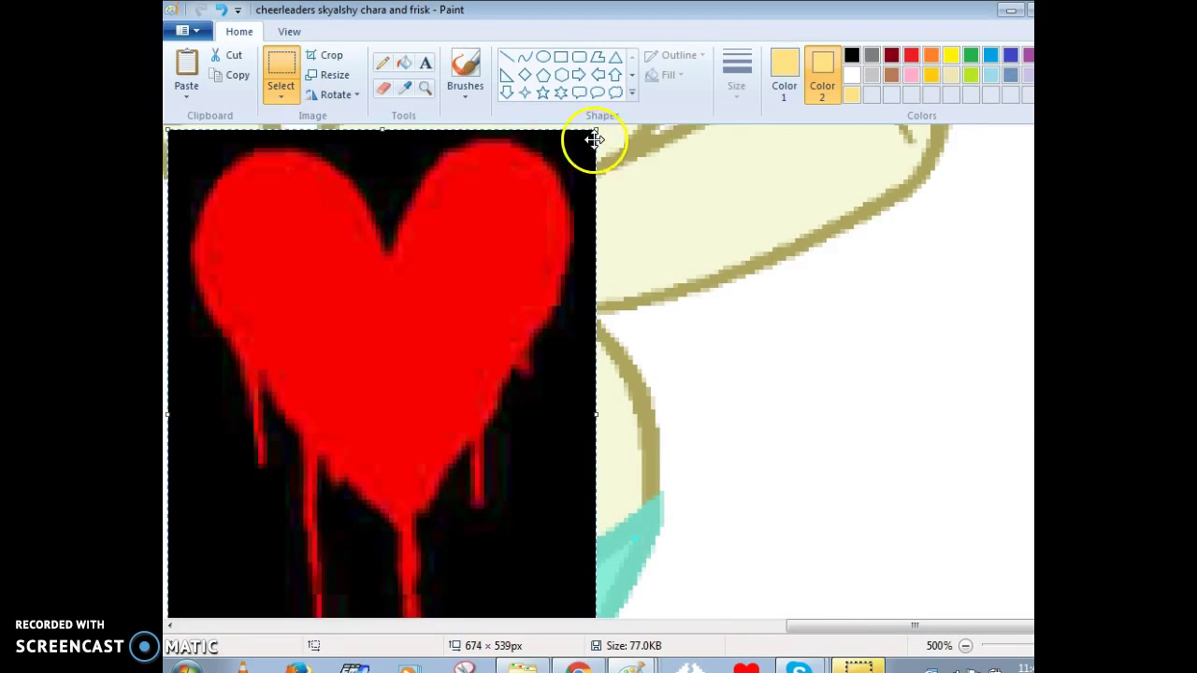
drag(595, 128, 331, 393)
drag(240, 486, 496, 412)
click(550, 439)
drag(515, 377, 528, 260)
scroll(573, 343, up, 2)
drag(436, 415, 501, 434)
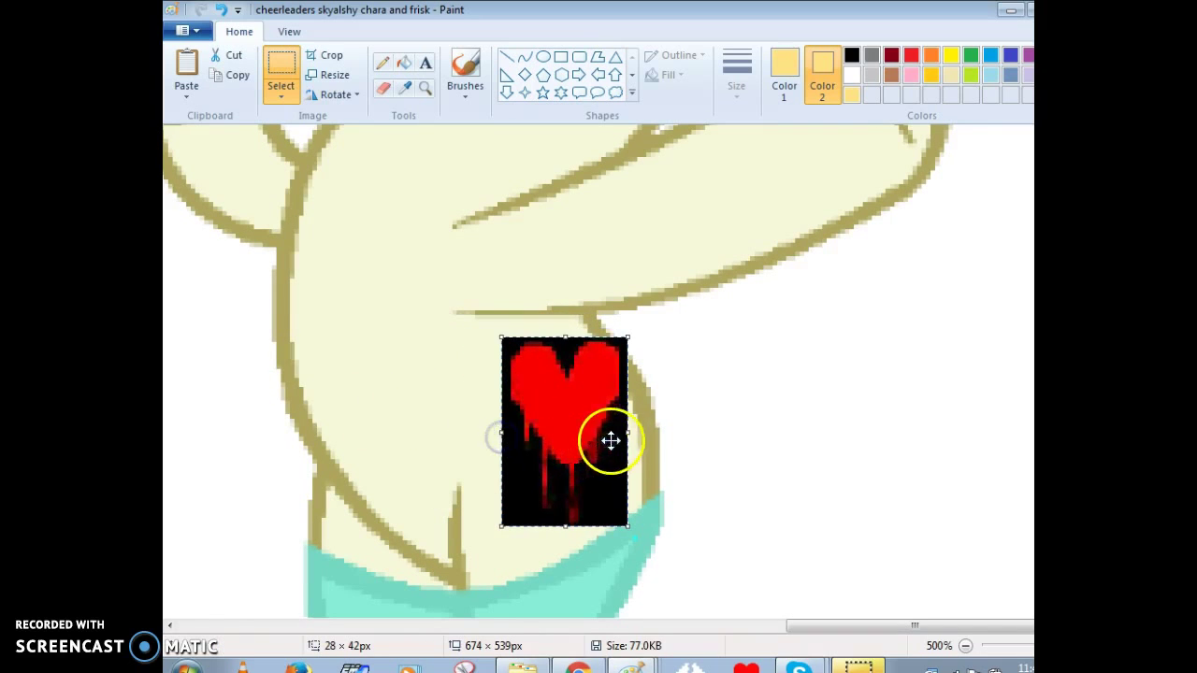
- Resize the pasted heart to about 22 × 30 px and position it within the pale pony's hip
drag(603, 439, 601, 438)
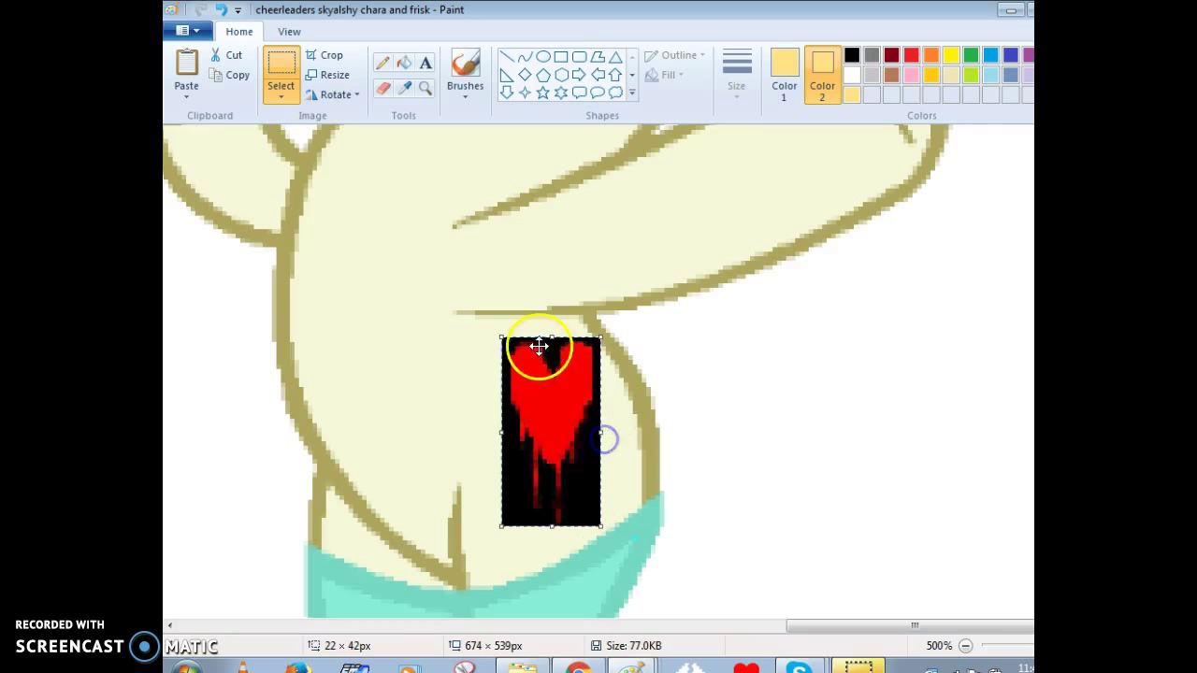
drag(551, 338, 549, 410)
drag(561, 526, 553, 454)
drag(560, 510, 560, 508)
click(567, 393)
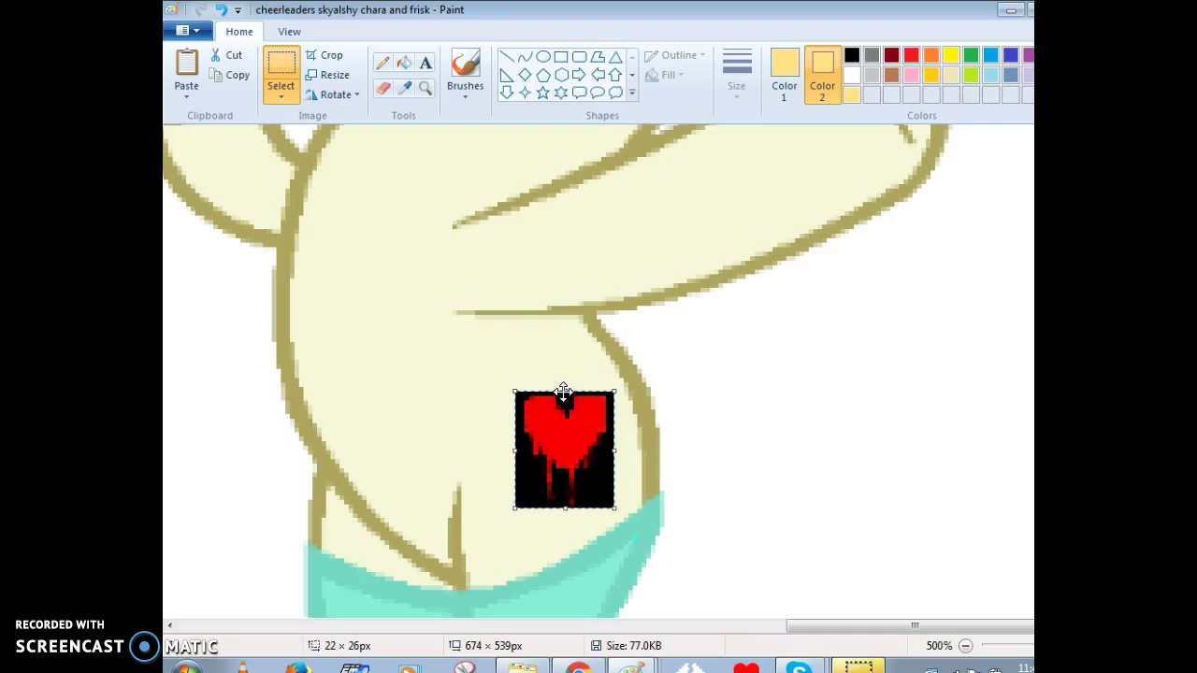
drag(567, 377, 567, 375)
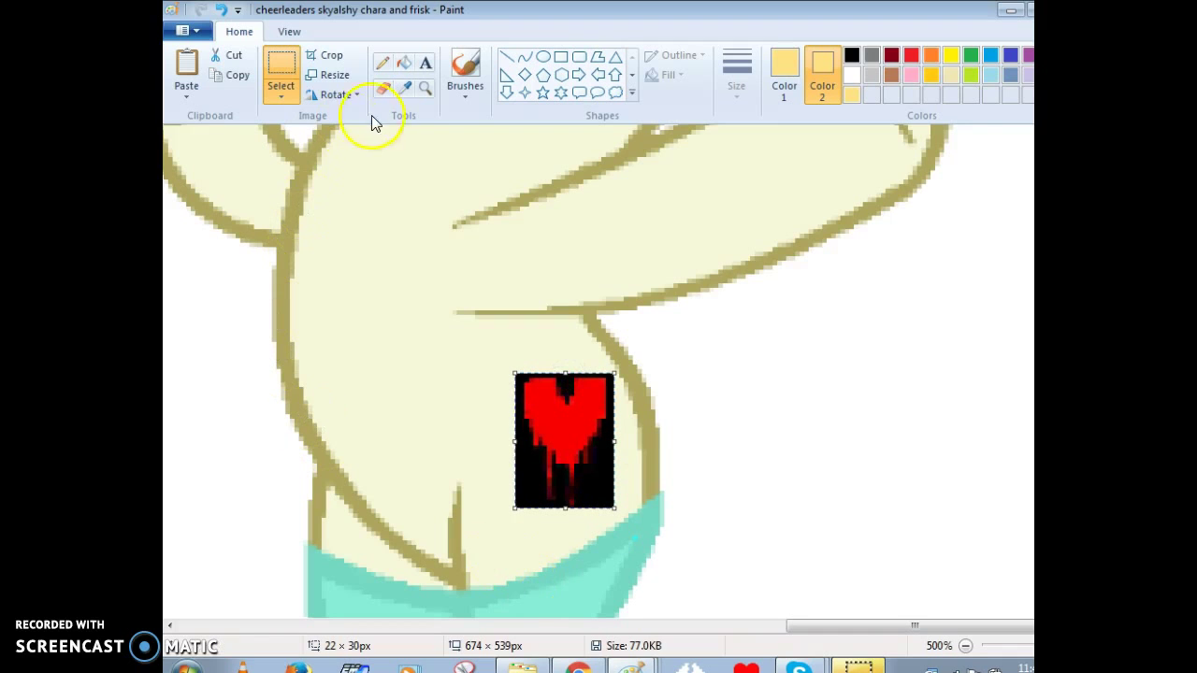
- Sample the pale pony's cream body colour and fill the black background around the heart with it
click(405, 67)
click(403, 87)
click(405, 251)
click(780, 90)
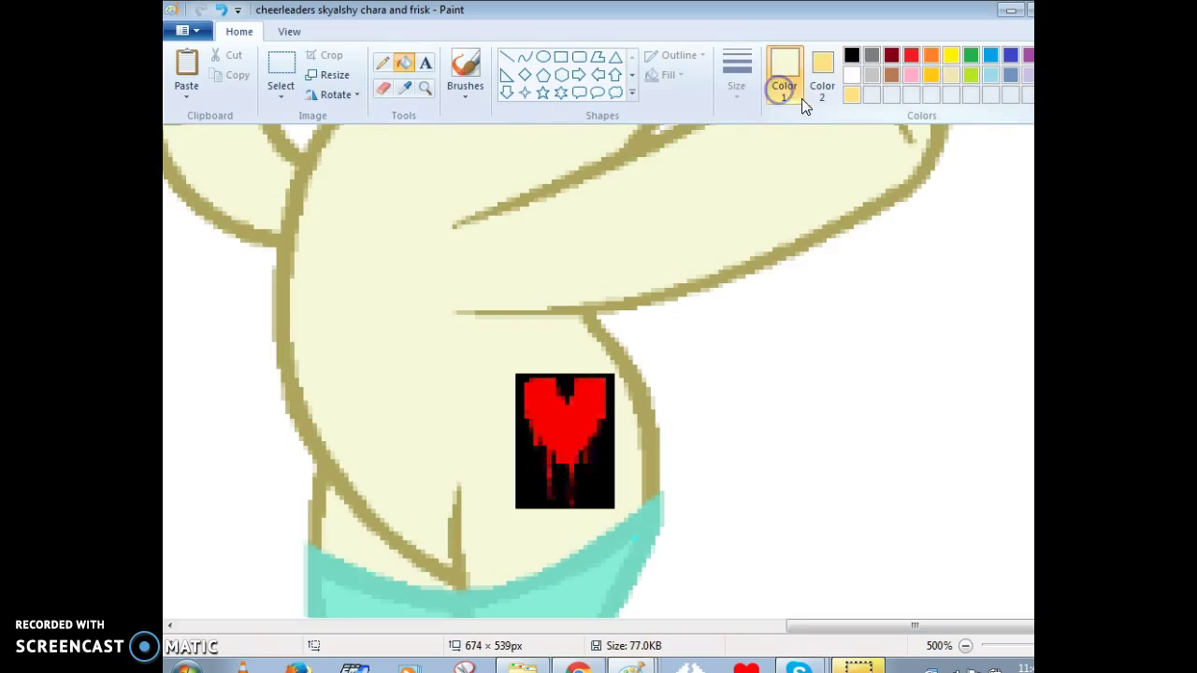
click(525, 449)
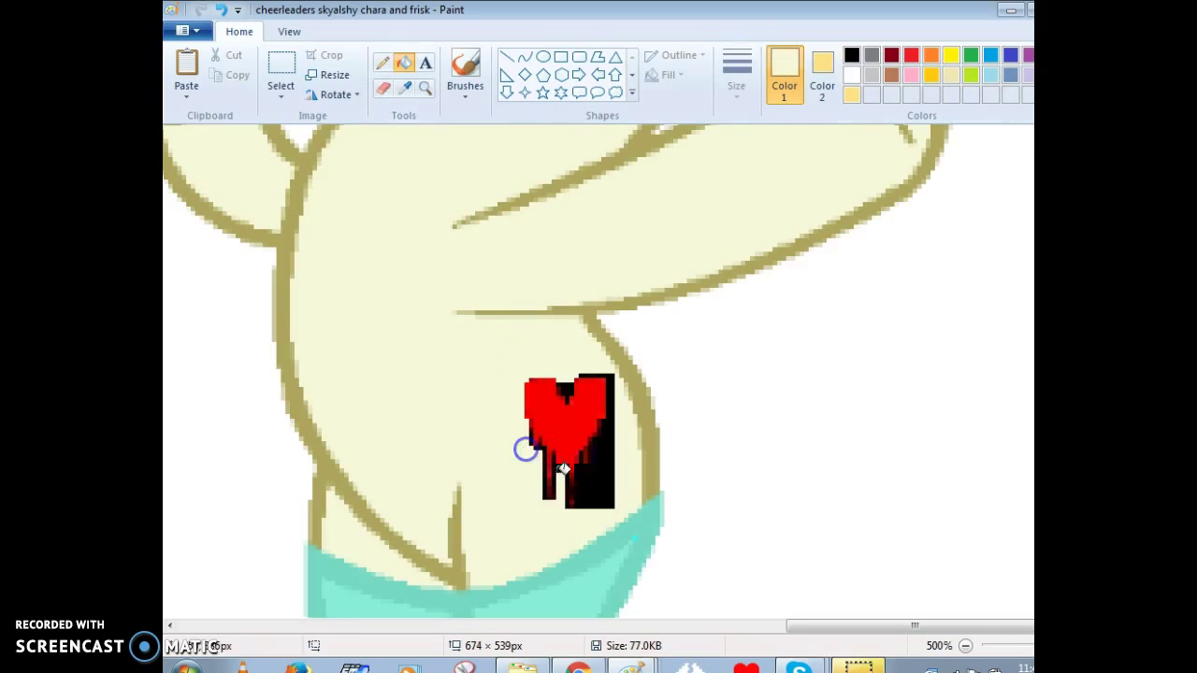
click(597, 479)
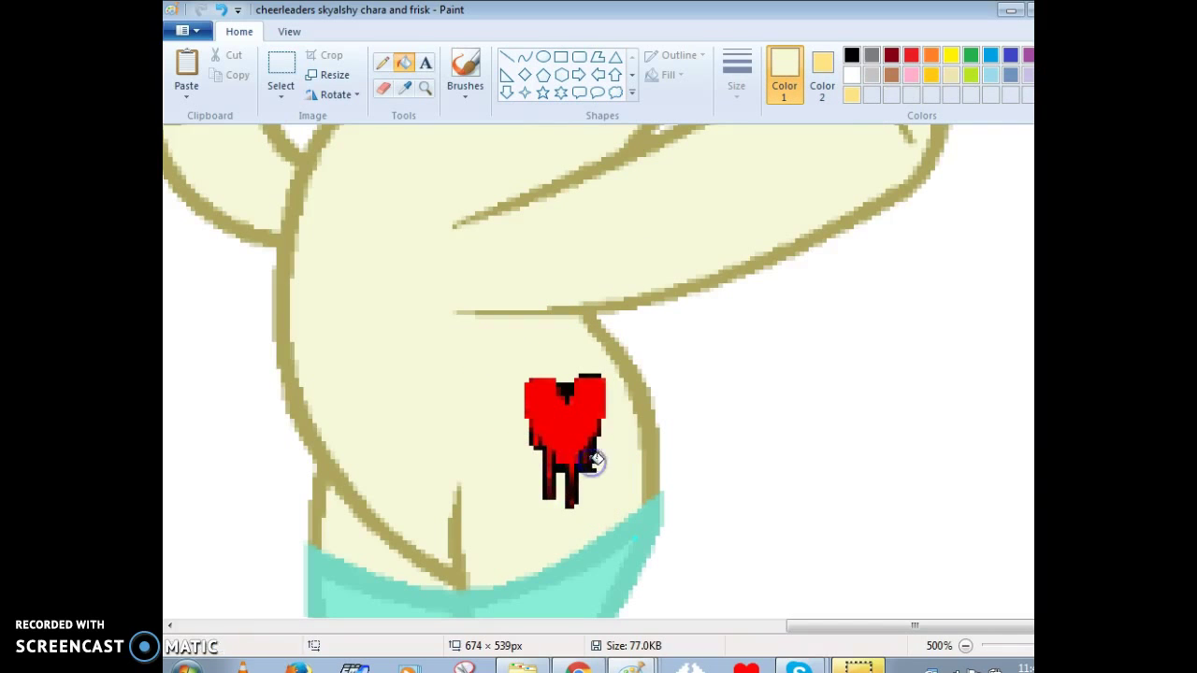
- Cover the leftover black pixels around the heart and its drips with the cream colour using the Pencil tool
click(426, 87)
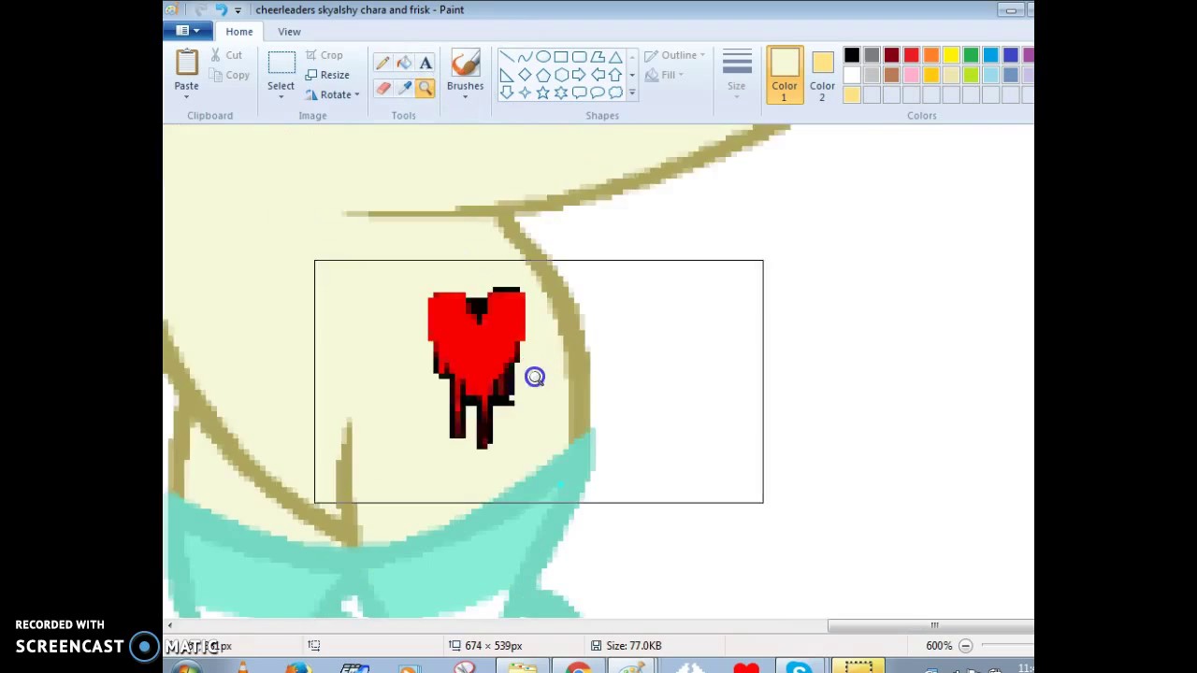
click(534, 377)
click(386, 63)
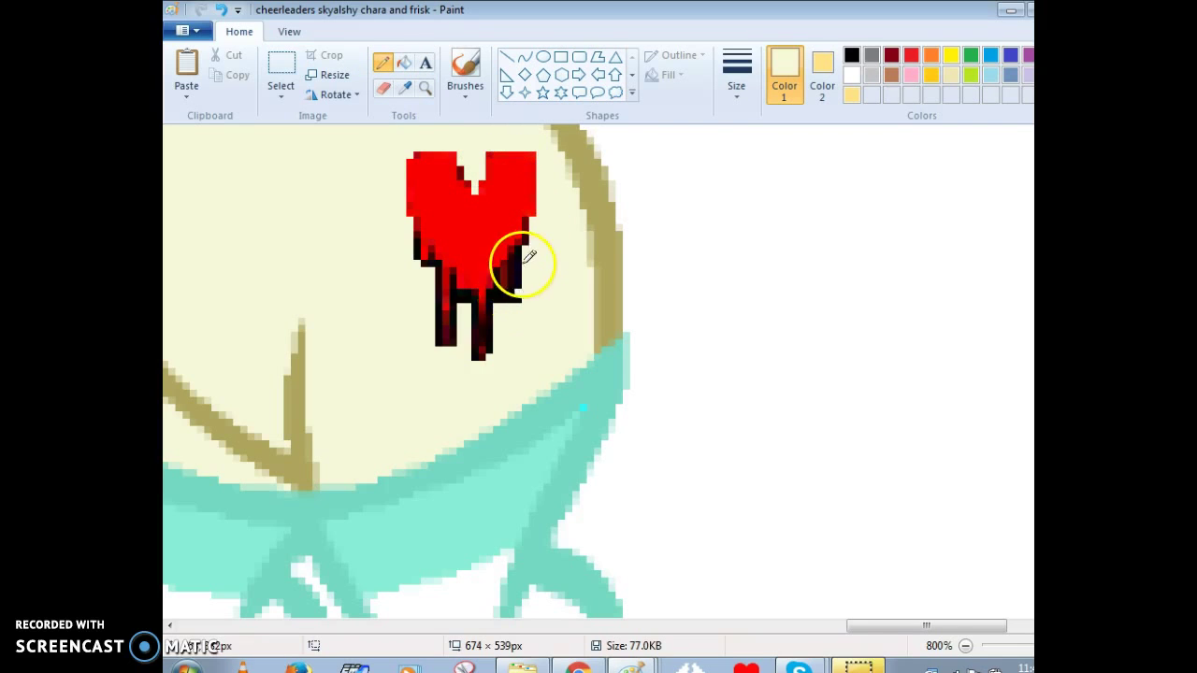
drag(522, 264, 514, 277)
drag(491, 301, 501, 280)
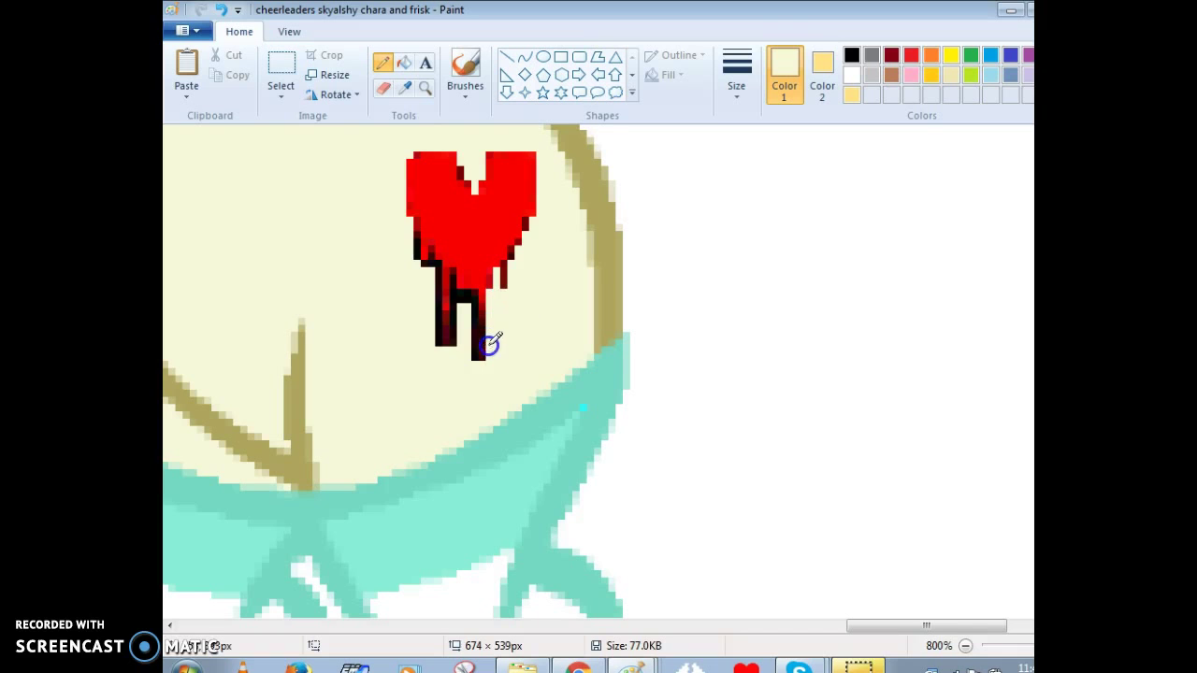
drag(425, 264, 424, 232)
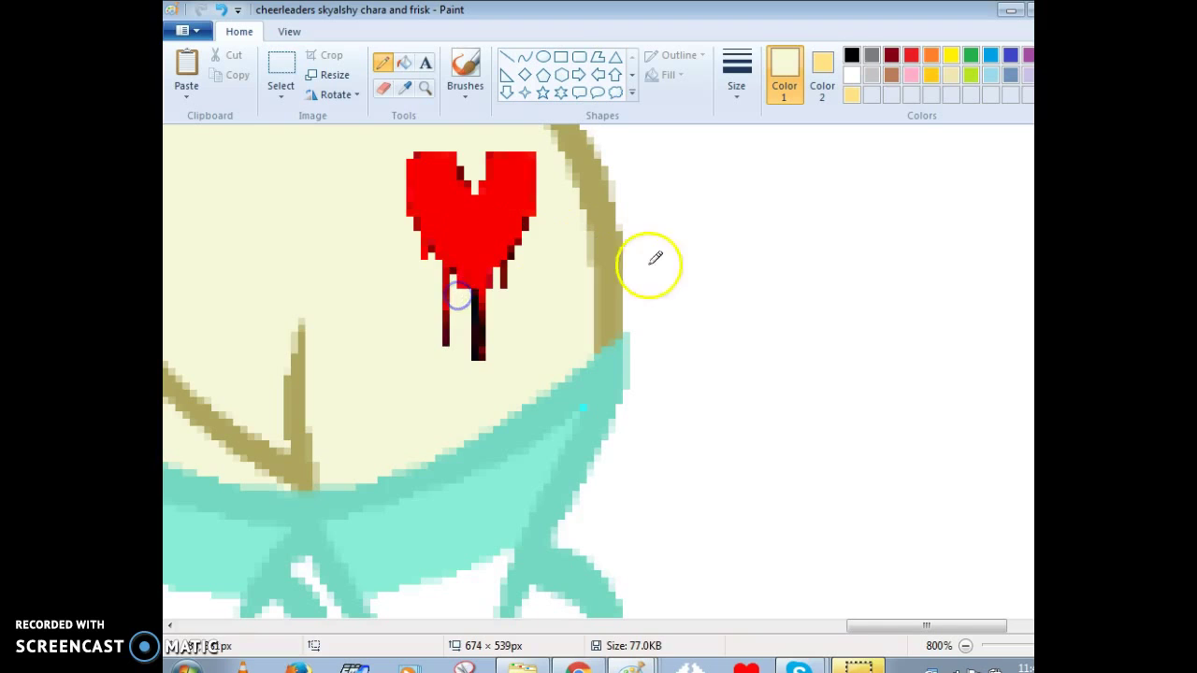
- Recolour the dark pixels along the heart's edges and drips in red with the Pencil tool
click(911, 56)
mouse_move(473, 298)
mouse_down()
mouse_move(475, 309)
mouse_move(483, 289)
mouse_up()
mouse_move(484, 353)
mouse_down()
mouse_move(483, 280)
mouse_move(450, 281)
mouse_up()
mouse_move(438, 190)
mouse_down()
mouse_move(450, 270)
mouse_move(507, 262)
mouse_move(503, 277)
mouse_up()
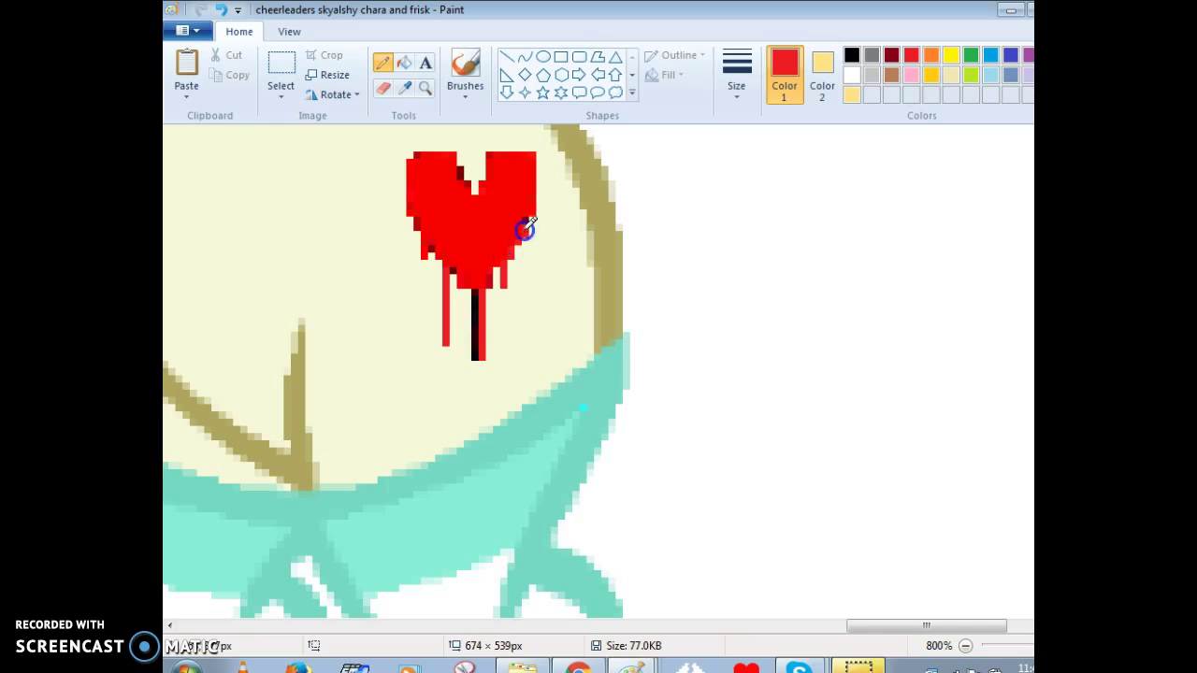
mouse_move(481, 155)
mouse_down()
mouse_move(460, 176)
mouse_move(489, 160)
mouse_move(472, 172)
mouse_move(420, 154)
mouse_move(416, 187)
mouse_up()
click(412, 191)
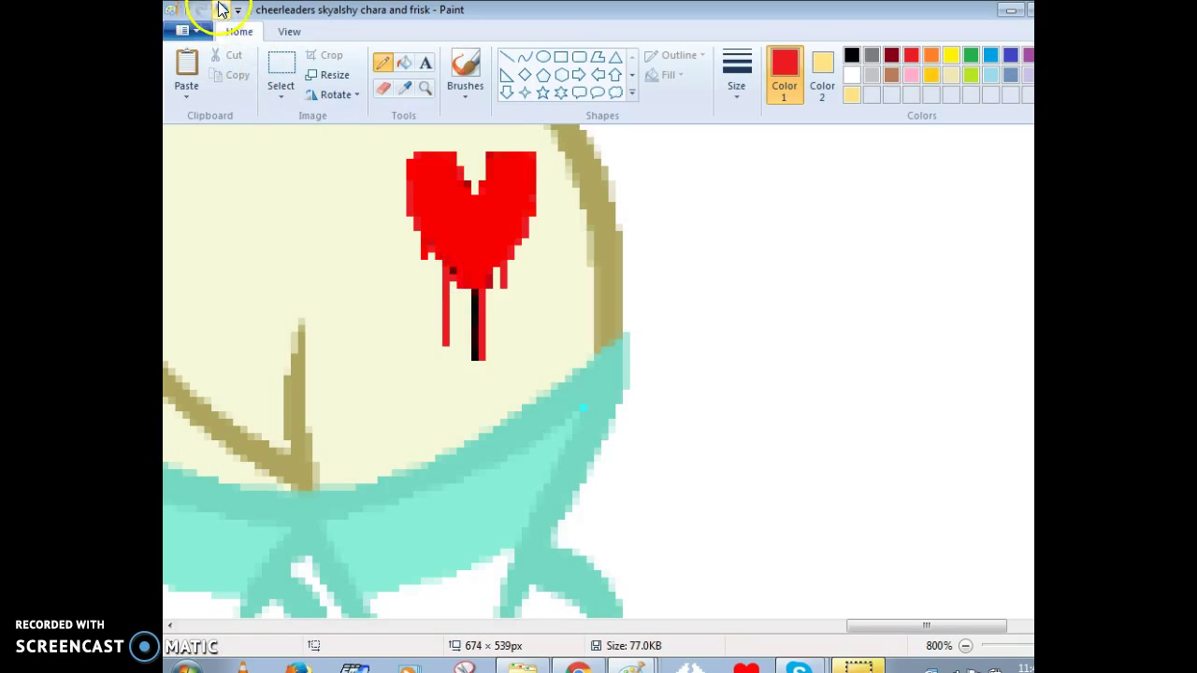
click(453, 266)
drag(449, 272, 486, 281)
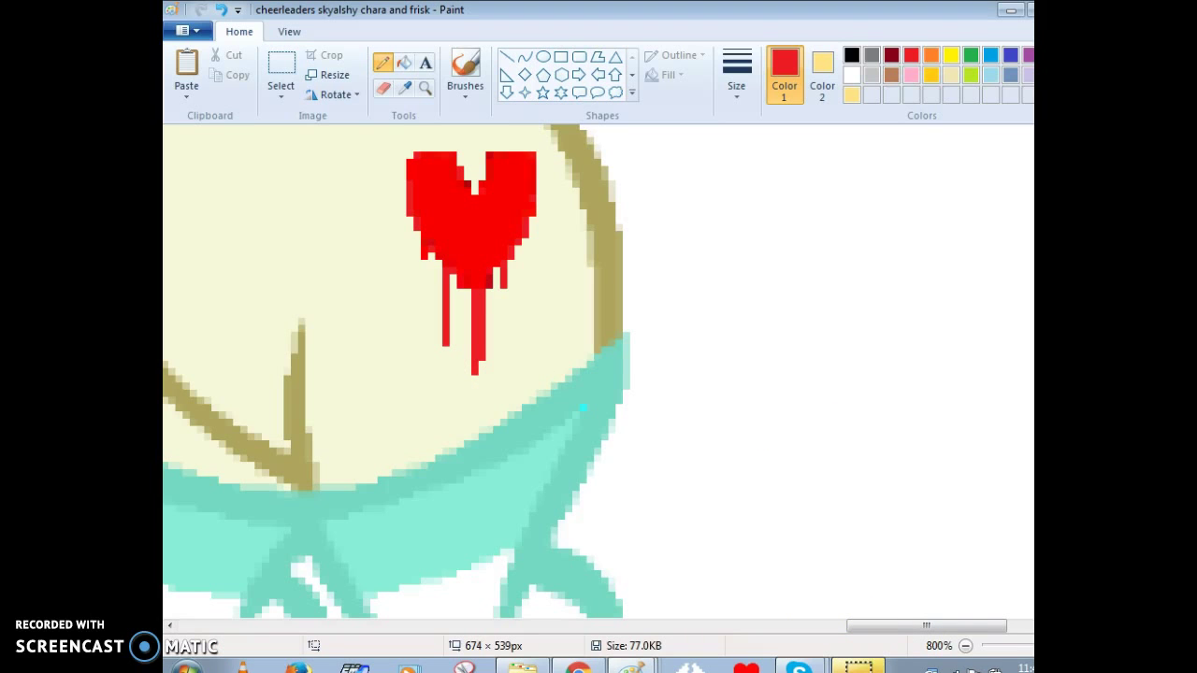
- Outline the yellow pony's hair and jagged fringe around its head in brown, using the basic brush at the third size
drag(1032, 645, 1022, 642)
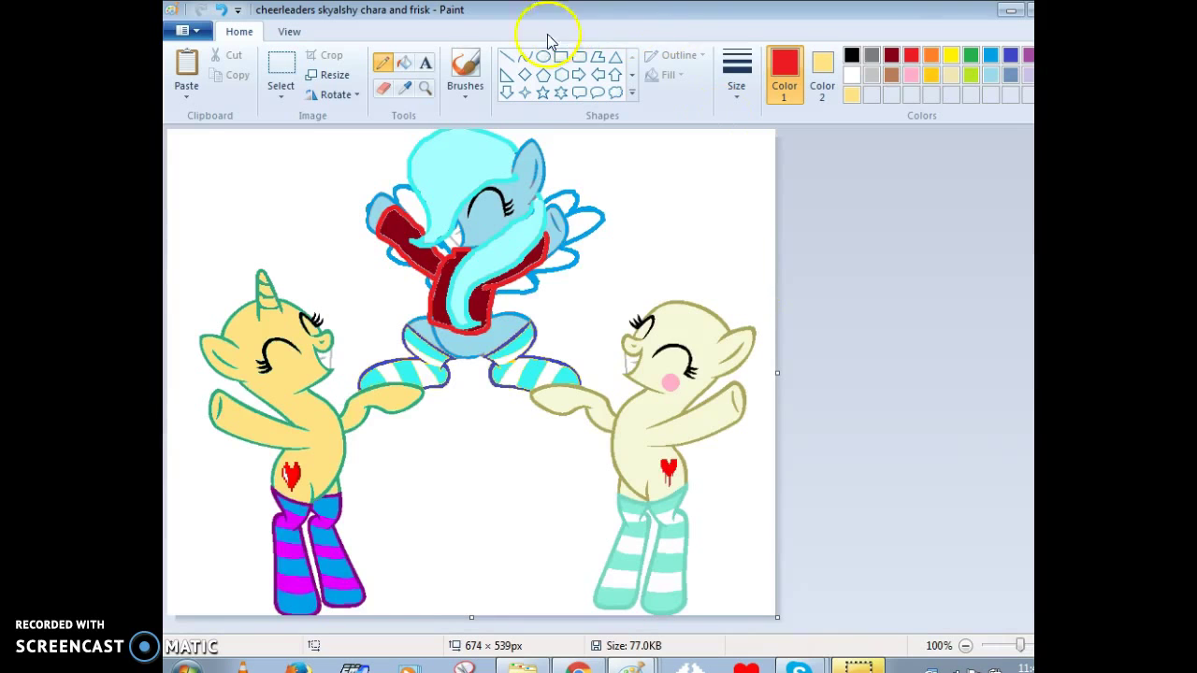
click(430, 92)
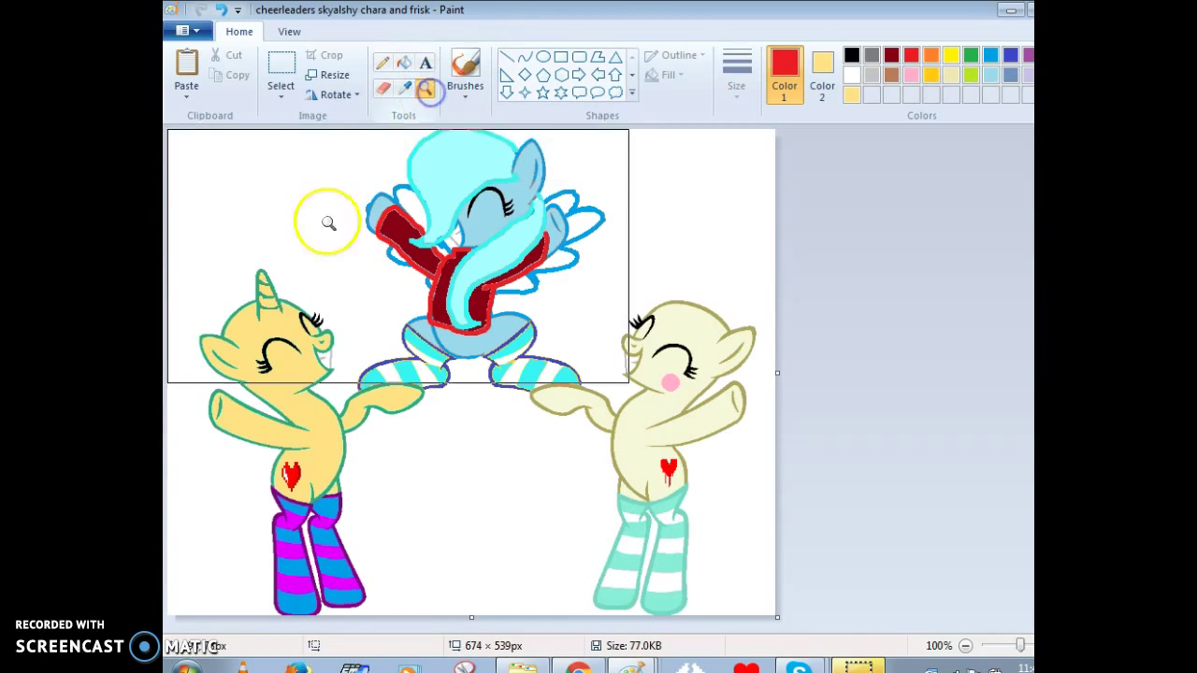
click(296, 342)
click(327, 355)
click(445, 407)
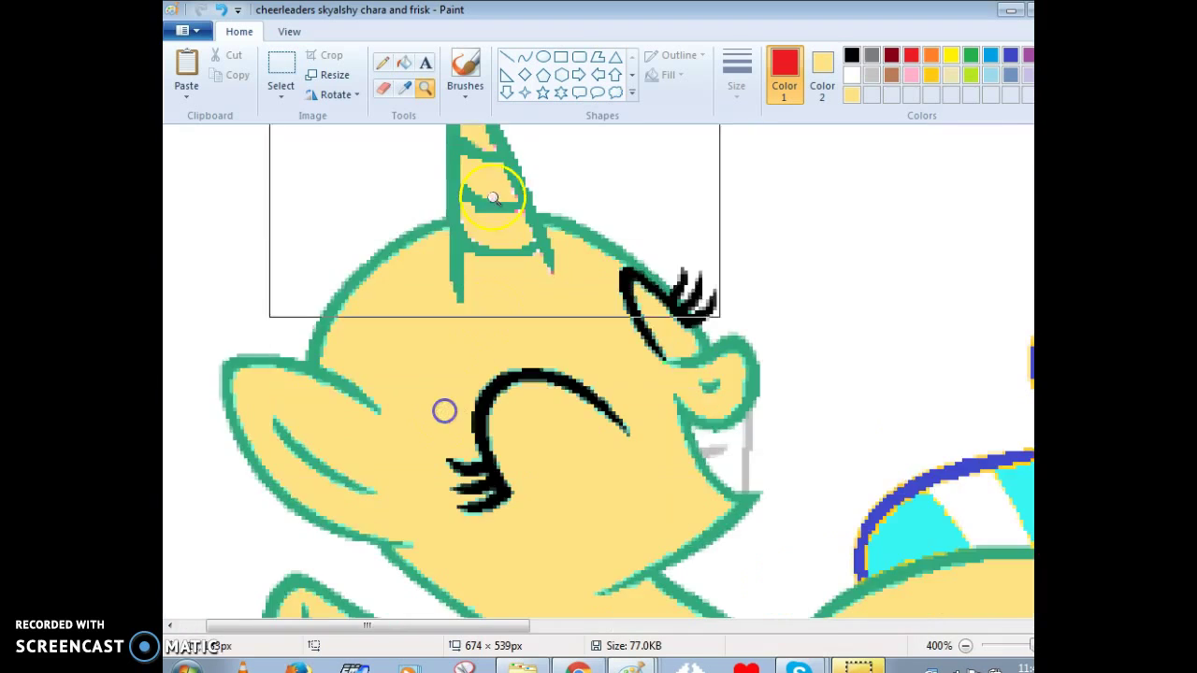
scroll(493, 197, up, 3)
click(465, 84)
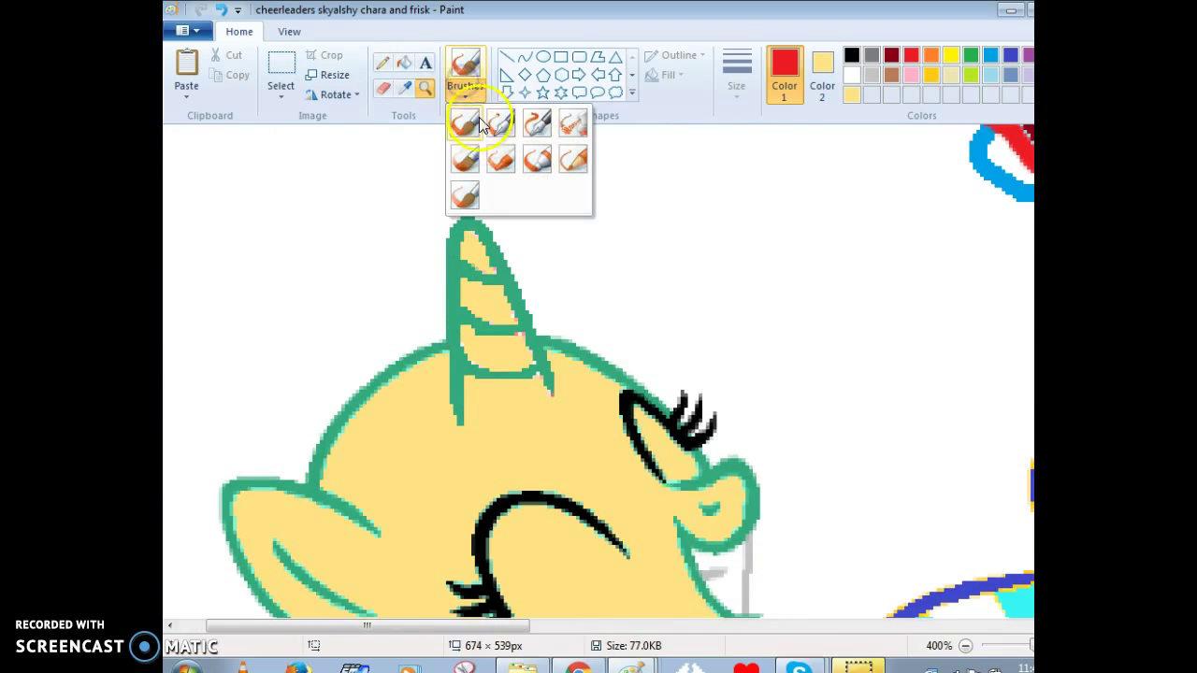
click(480, 126)
click(731, 86)
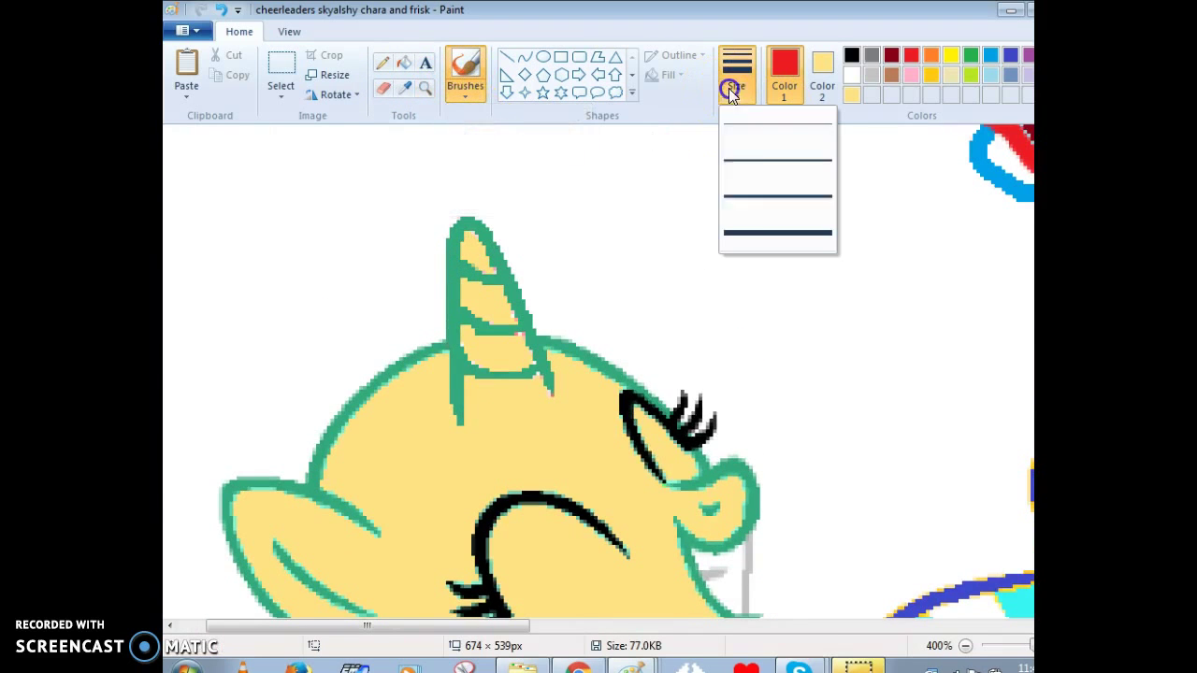
click(756, 198)
click(891, 75)
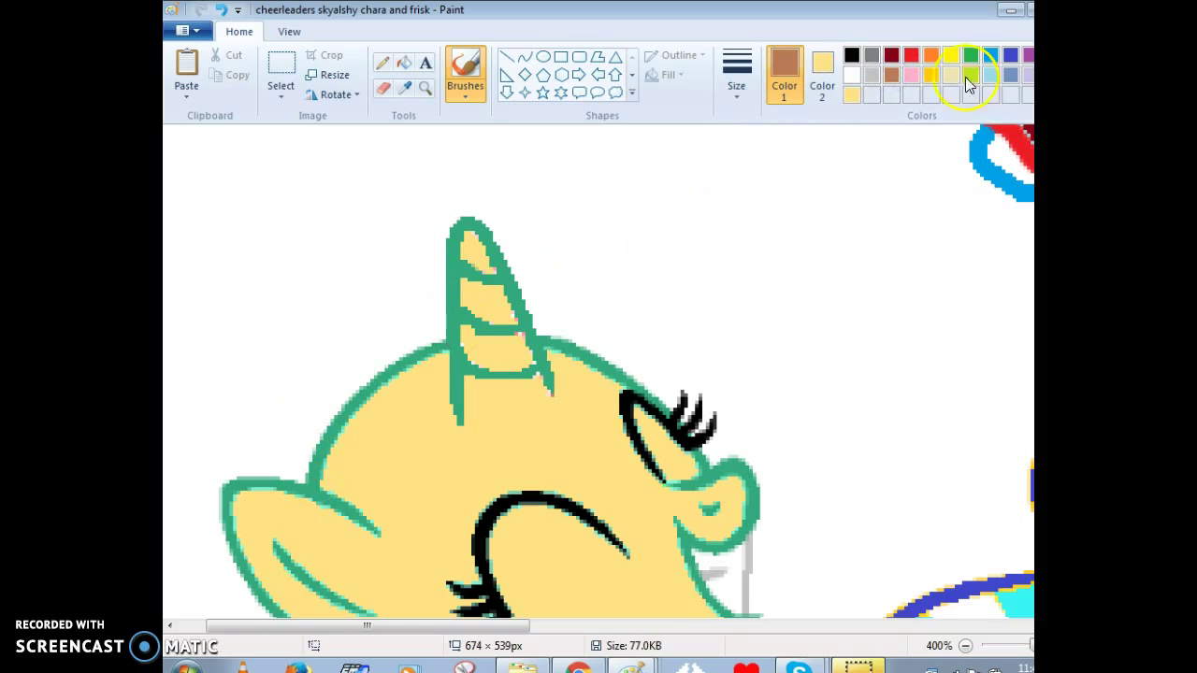
mouse_move(295, 477)
mouse_down()
mouse_move(338, 389)
mouse_move(415, 314)
mouse_move(444, 305)
mouse_up()
mouse_move(526, 293)
mouse_down()
mouse_move(689, 332)
mouse_move(792, 381)
mouse_move(812, 406)
mouse_move(697, 476)
mouse_move(620, 416)
mouse_move(617, 428)
mouse_move(665, 492)
mouse_move(596, 496)
mouse_move(501, 577)
mouse_move(501, 616)
mouse_move(435, 528)
mouse_up()
scroll(436, 528, down, 3)
mouse_move(447, 397)
mouse_down()
mouse_move(446, 438)
mouse_move(461, 498)
mouse_move(432, 494)
mouse_move(387, 409)
mouse_up()
- Draw the brown outline of a long hair lock running from below the yellow pony's ear across its neck and chest
scroll(387, 409, down, 5)
click(372, 306)
mouse_move(377, 306)
mouse_down()
mouse_move(478, 429)
mouse_move(600, 483)
mouse_move(659, 544)
mouse_move(654, 480)
mouse_up()
click(409, 308)
mouse_move(409, 309)
mouse_down()
mouse_move(461, 345)
mouse_move(612, 405)
mouse_move(723, 475)
mouse_up()
scroll(777, 443, up, 6)
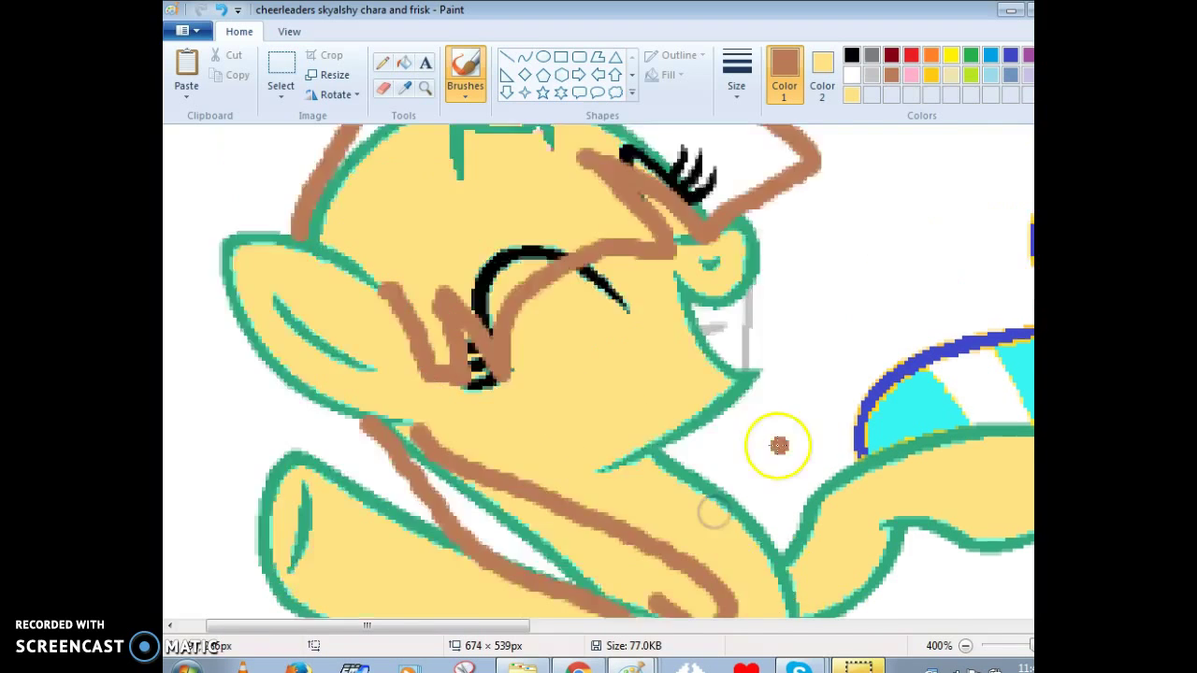
scroll(662, 326, down, 6)
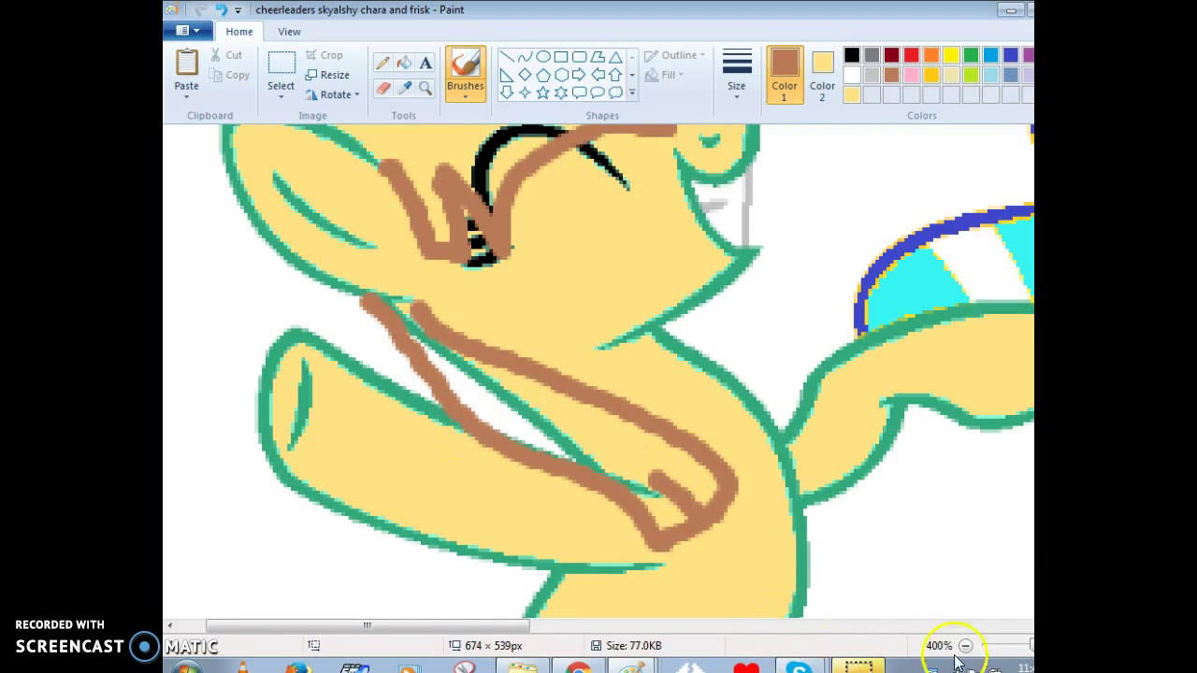
- Define a custom dark brown and add it to the colour palette
drag(452, 615, 921, 561)
scroll(908, 489, up, 6)
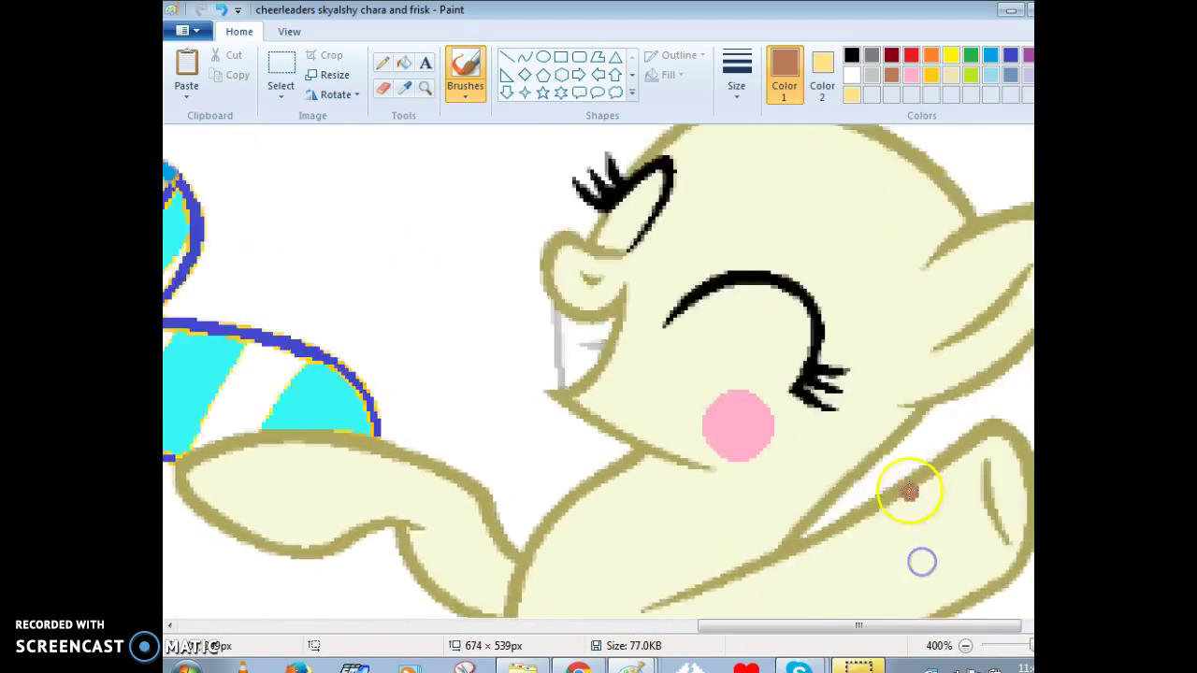
scroll(780, 254, down, 4)
scroll(814, 281, down, 4)
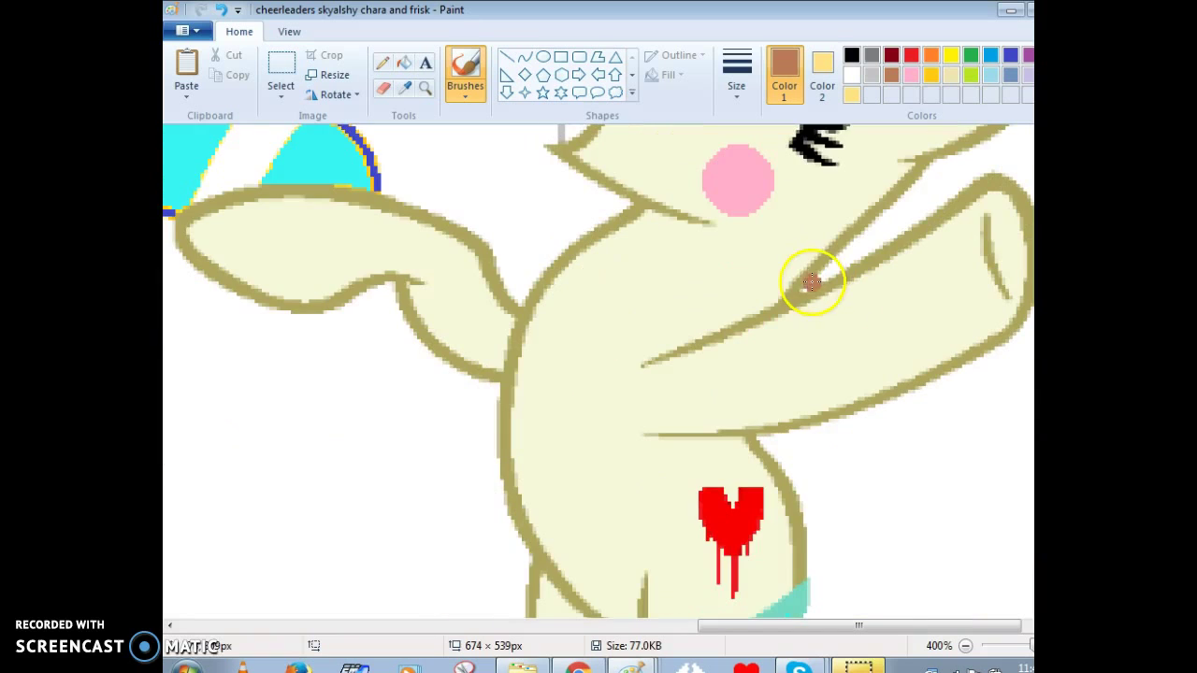
scroll(810, 288, up, 6)
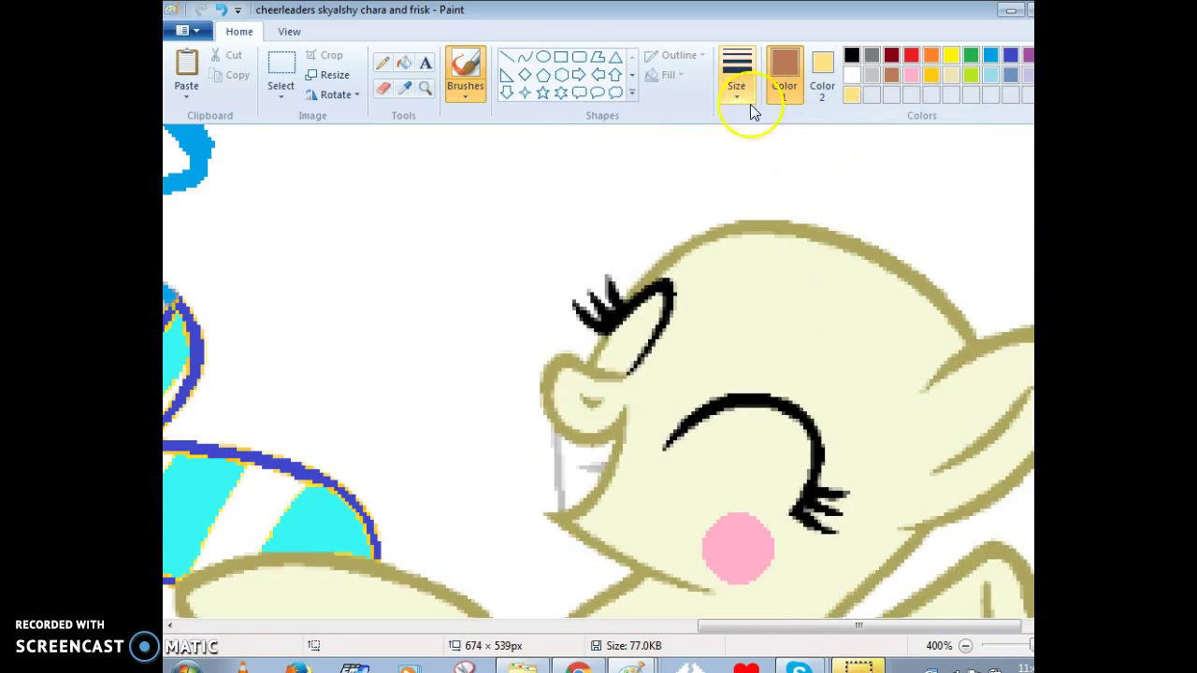
click(735, 89)
click(716, 94)
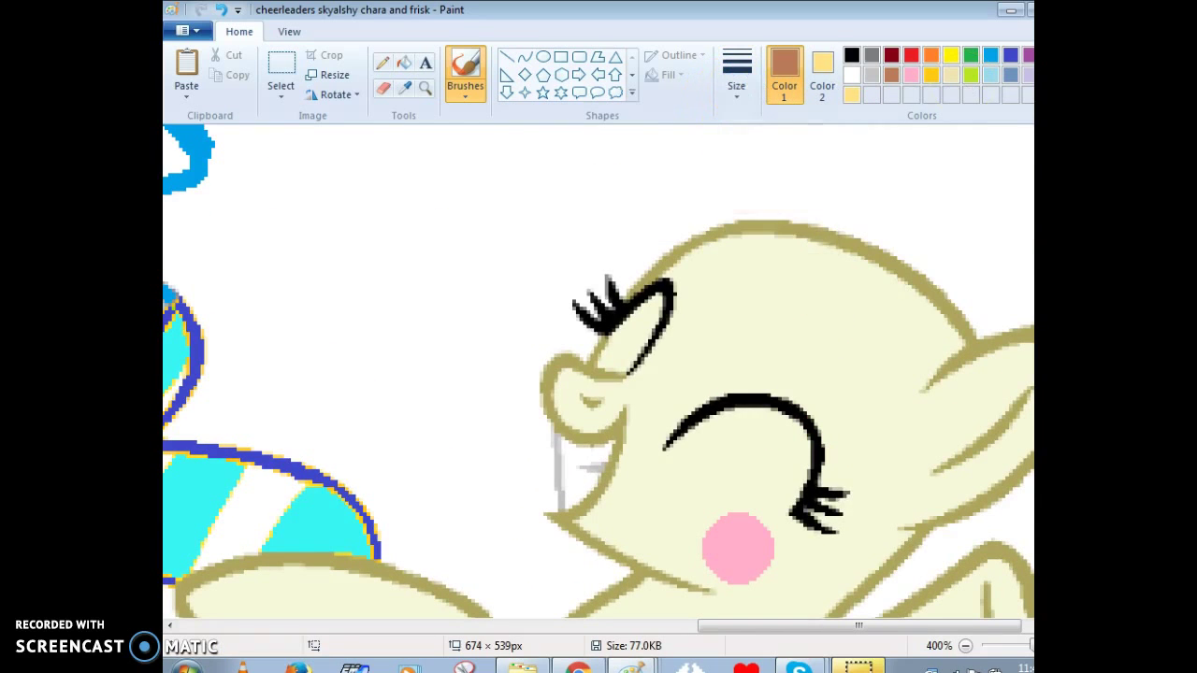
click(1066, 75)
drag(815, 290, 816, 330)
click(695, 458)
click(453, 458)
- Outline the pale pony's pointed hair and jagged fringe, plus a long lock across its neck and chest, in the lighter brown
click(892, 79)
mouse_move(975, 331)
mouse_down()
mouse_move(949, 287)
mouse_move(806, 196)
mouse_move(664, 195)
mouse_move(564, 238)
mouse_move(553, 301)
mouse_move(663, 395)
mouse_move(730, 344)
mouse_move(685, 426)
mouse_move(794, 502)
mouse_move(886, 409)
mouse_move(922, 393)
mouse_up()
scroll(926, 374, down, 3)
scroll(922, 292, down, 3)
mouse_move(922, 288)
mouse_down()
mouse_move(846, 398)
mouse_move(712, 479)
mouse_move(689, 505)
mouse_up()
mouse_move(887, 281)
mouse_down()
mouse_move(783, 357)
mouse_move(745, 364)
mouse_up()
mouse_move(758, 406)
mouse_down()
mouse_move(696, 417)
mouse_move(592, 511)
mouse_move(695, 548)
mouse_move(710, 487)
mouse_up()
- Fill the pale pony's head hair with the custom dark brown, including the section above the head and around the closed eye
scroll(926, 316, up, 3)
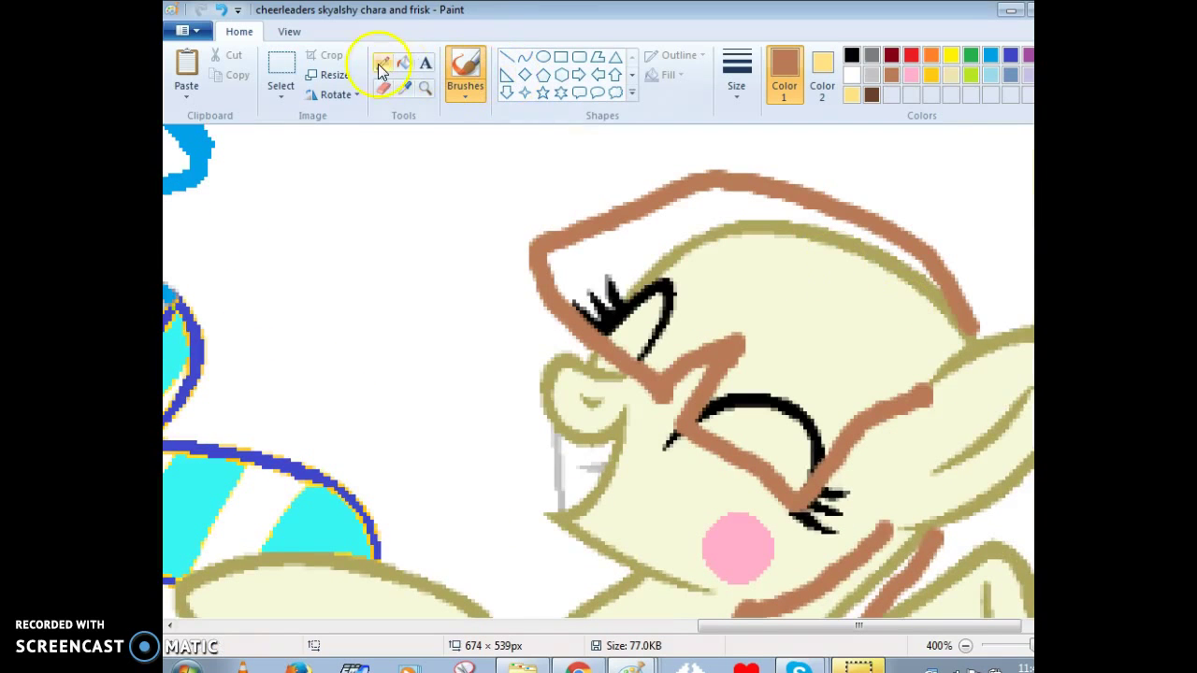
click(402, 64)
click(871, 95)
click(689, 205)
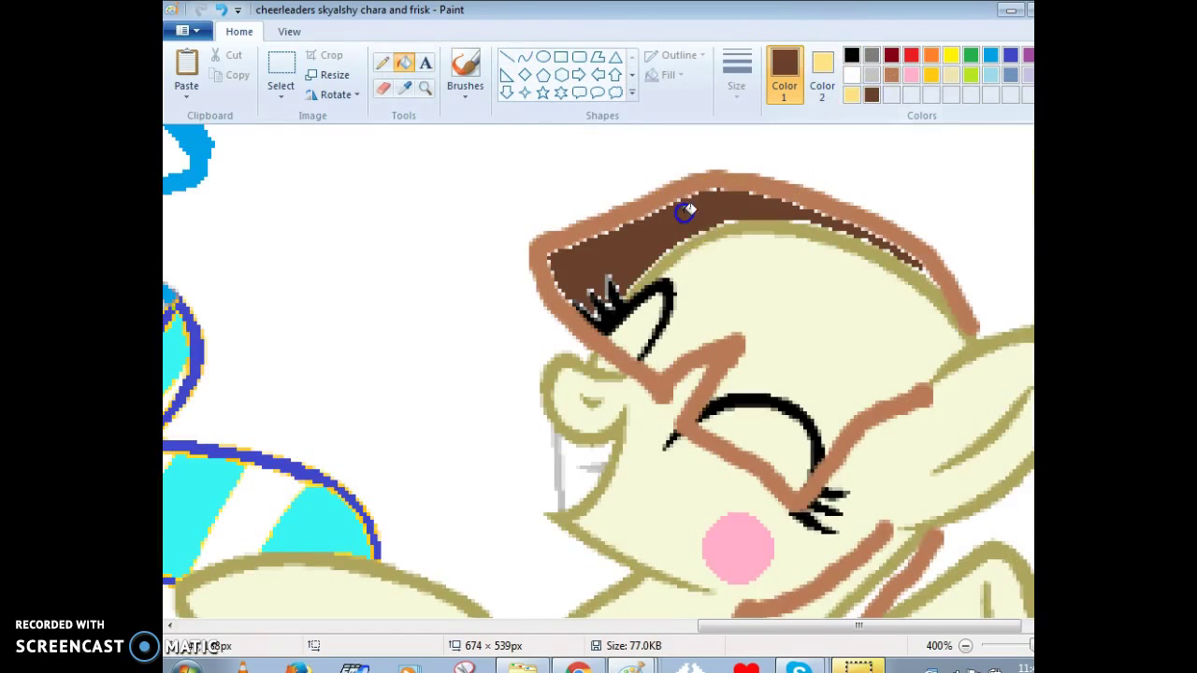
click(738, 304)
scroll(654, 261, down, 3)
click(768, 197)
- Try to fill the pale pony's neck lock with dark brown
click(777, 382)
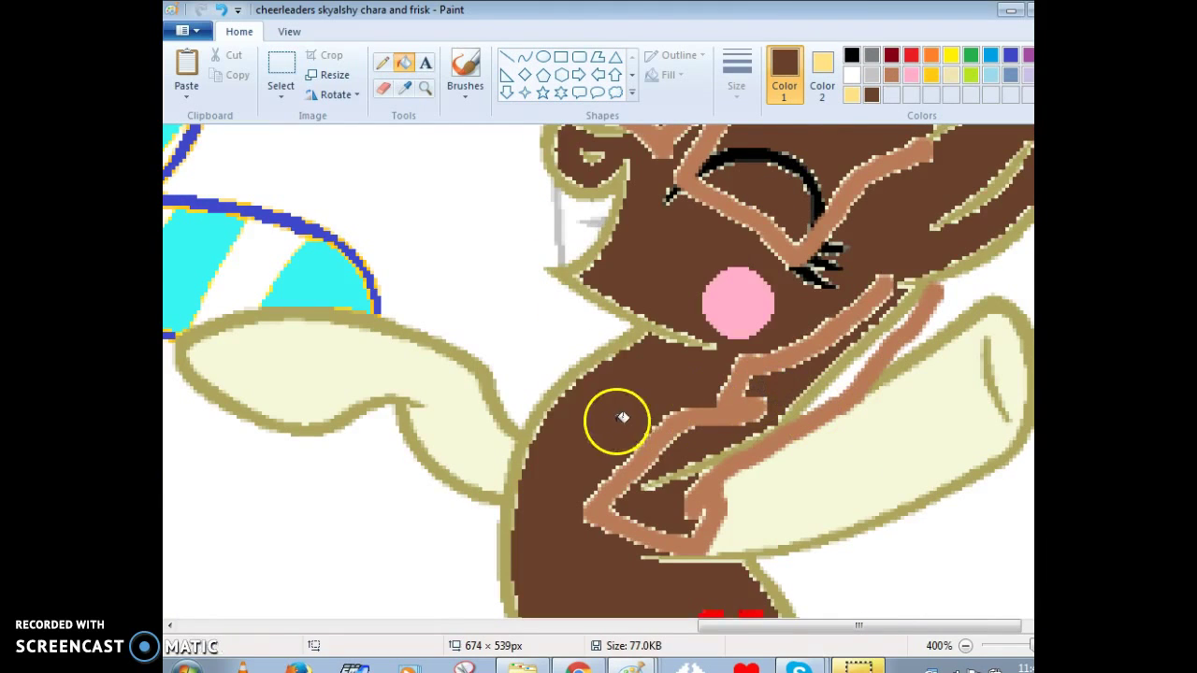
scroll(566, 346, up, 2)
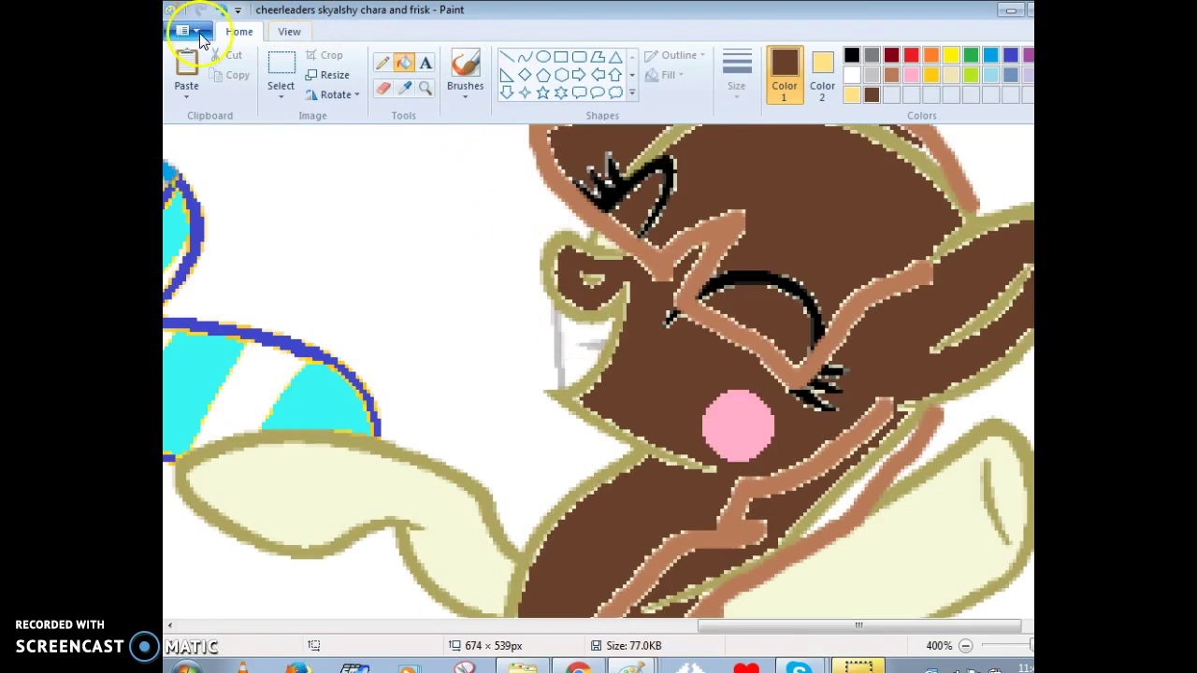
click(201, 10)
- Close the gap at the upper end of the pale pony's neck lock outline with the brush in lighter brown
click(881, 76)
click(465, 75)
click(862, 402)
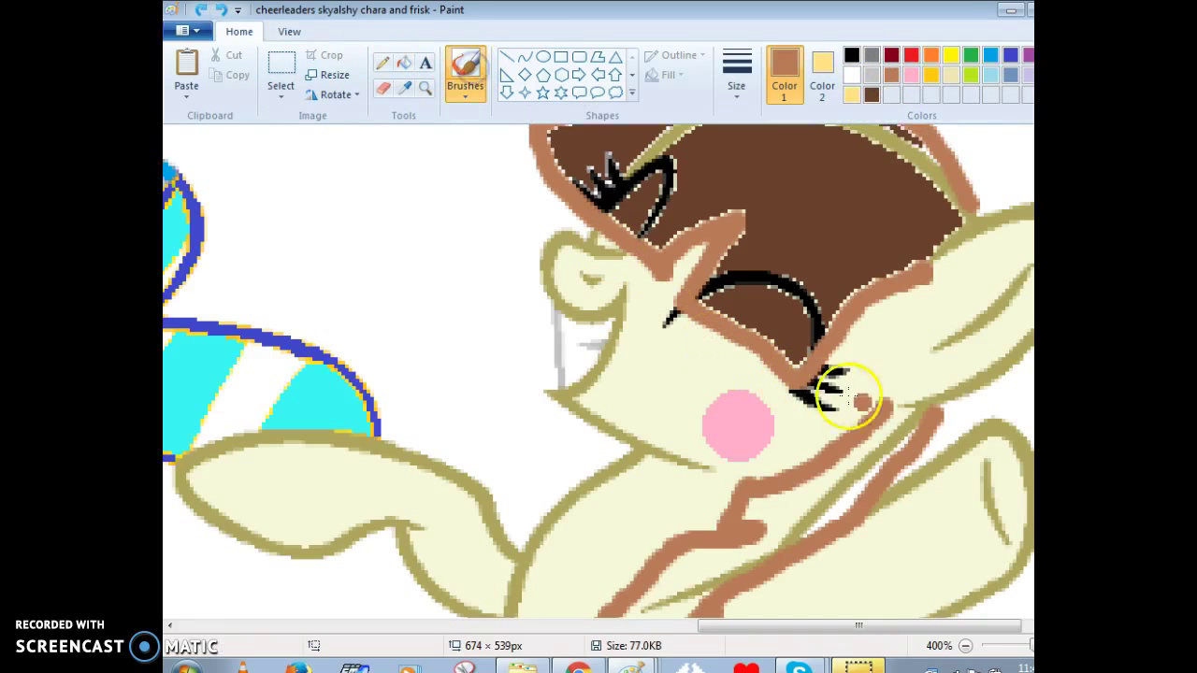
drag(901, 407, 883, 400)
click(544, 93)
- Fill both sides of the pale pony's neck lock with the custom dark brown
click(397, 63)
click(879, 94)
click(830, 479)
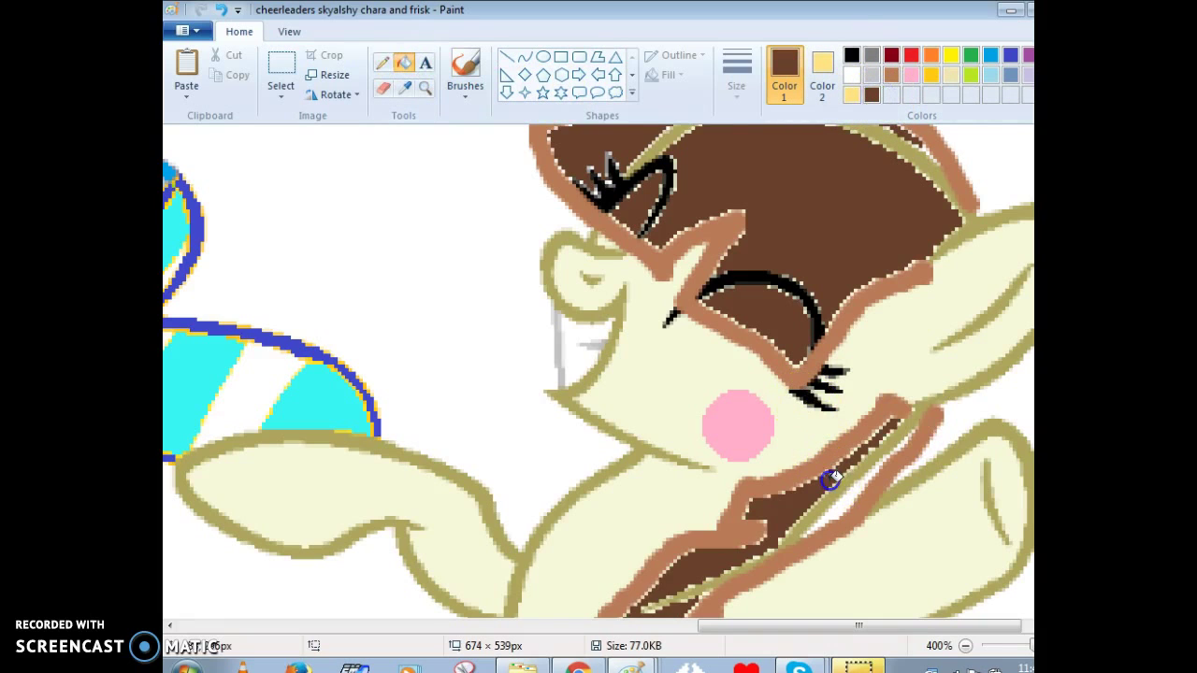
click(844, 496)
- Fill the yellow pony's head hair with dark brown, including the sections outside the head outline on both sides of the horn
scroll(667, 430, down, 10)
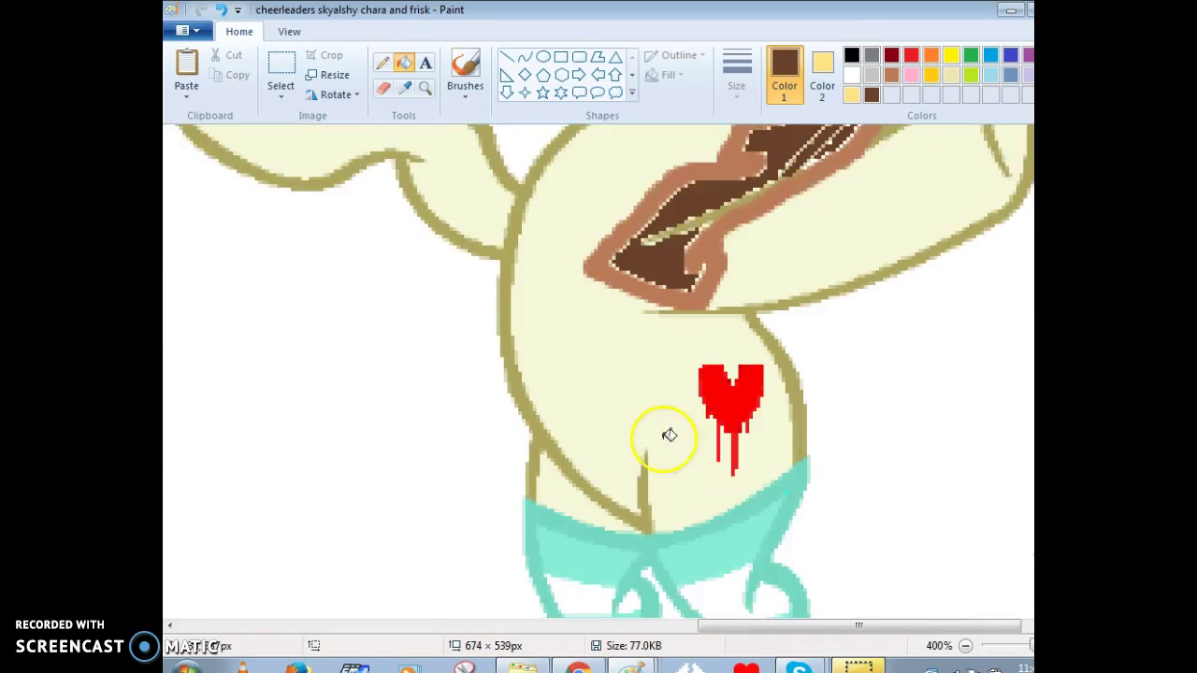
drag(738, 625, 350, 547)
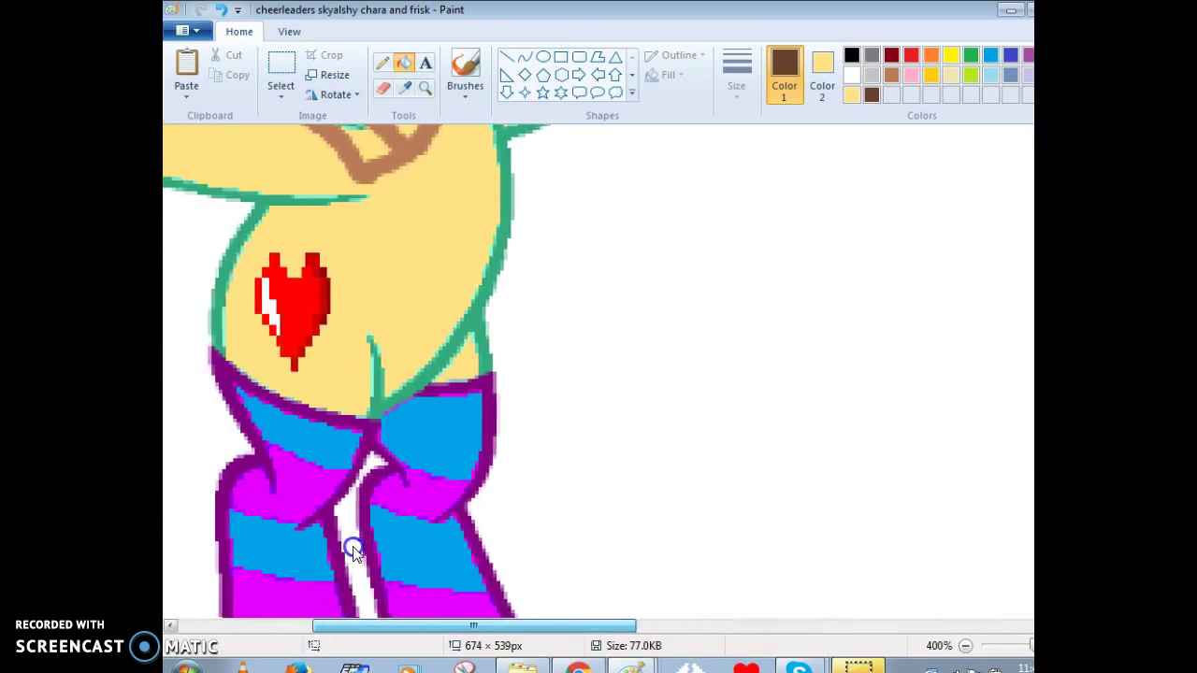
scroll(386, 422, up, 3)
drag(526, 625, 443, 623)
click(313, 193)
scroll(558, 394, up, 9)
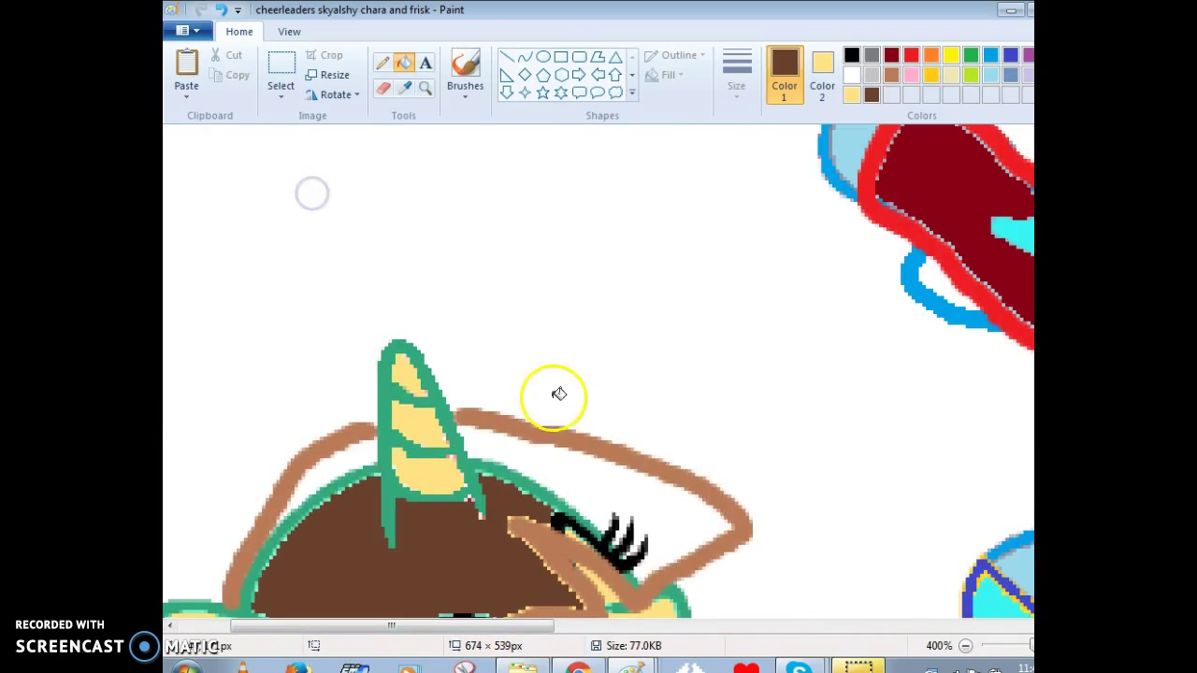
click(554, 466)
scroll(555, 461, down, 3)
click(335, 344)
- Fill the sections of the yellow pony's long neck lock, including its tip, with dark brown
scroll(365, 342, down, 9)
click(416, 379)
click(474, 388)
click(601, 495)
click(596, 507)
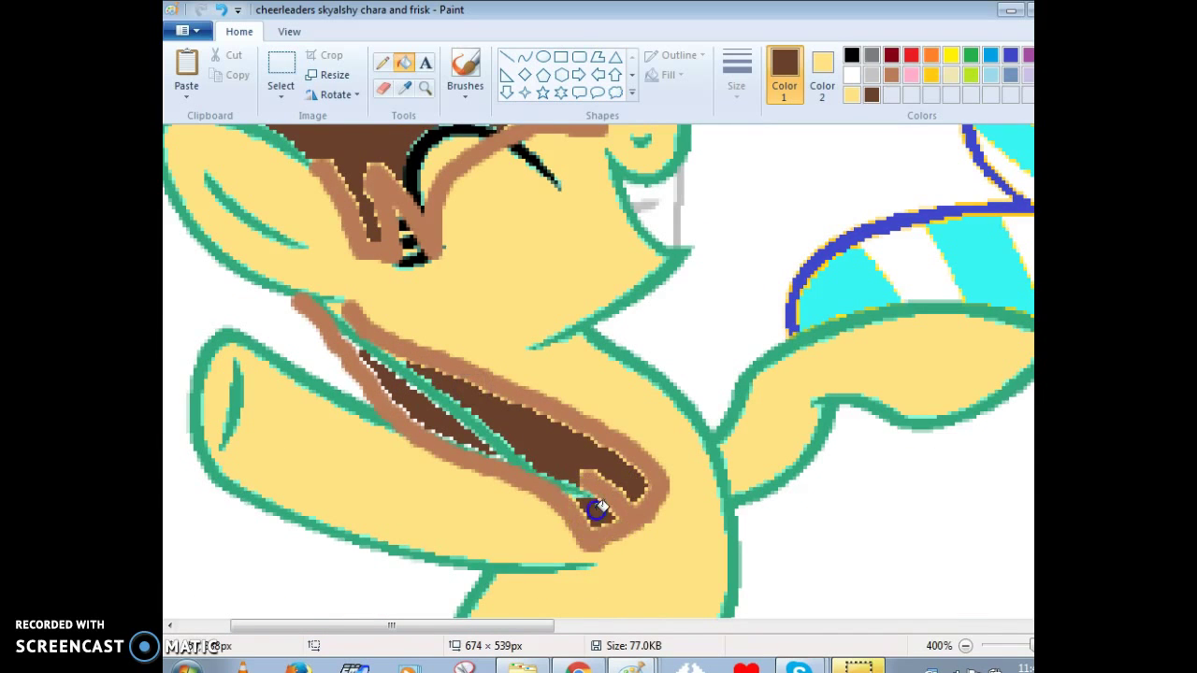
- Set Color 2 to dark brown and cover the green body lines inside the yellow pony's neck lock with the Eraser
click(383, 87)
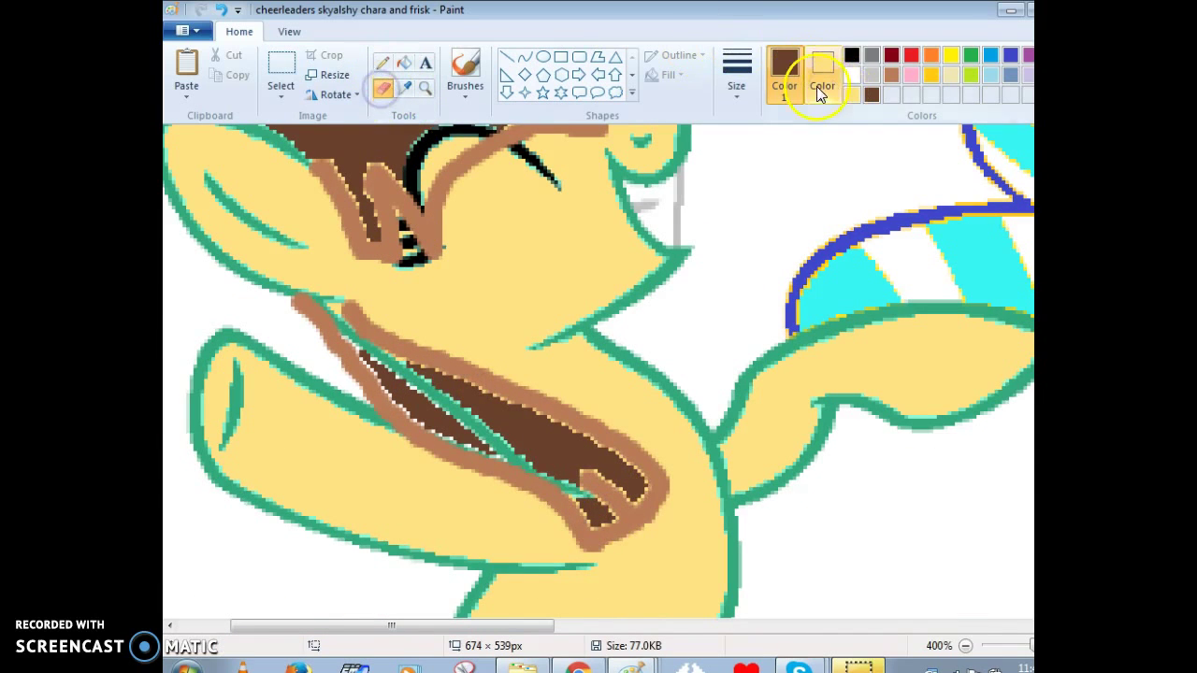
click(822, 80)
click(872, 94)
drag(350, 346, 388, 365)
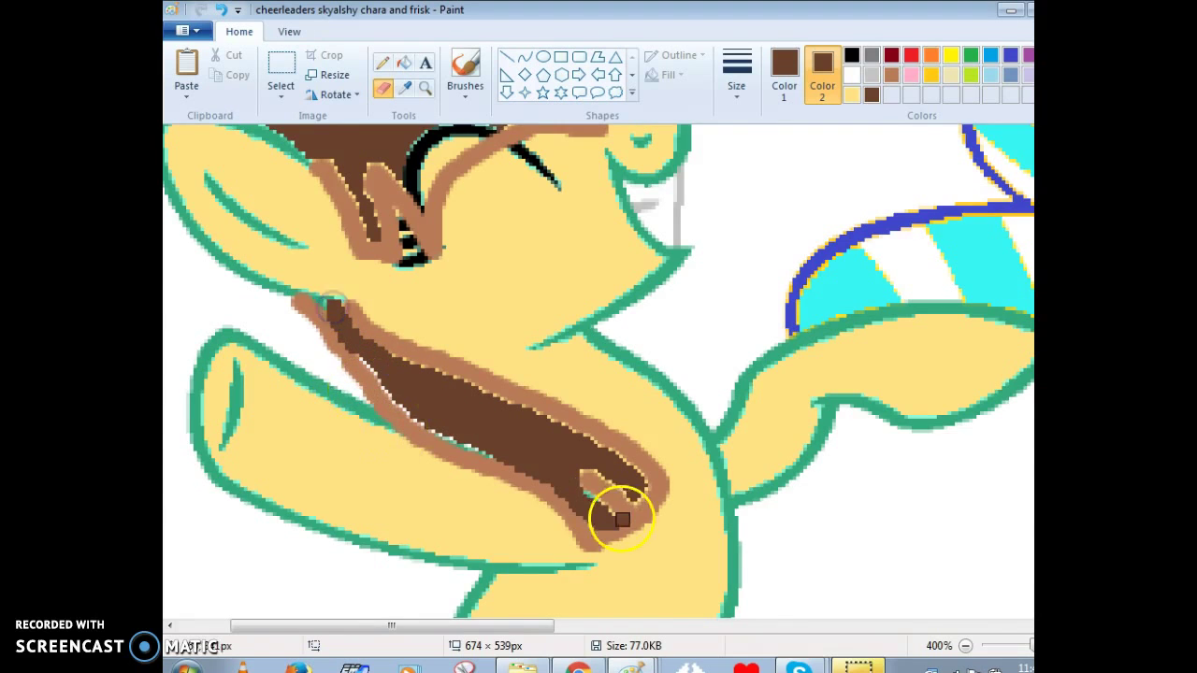
- Cover the green head outline, eyelashes and eye lines inside the yellow pony's hair with dark brown using the Eraser
scroll(620, 502, up, 3)
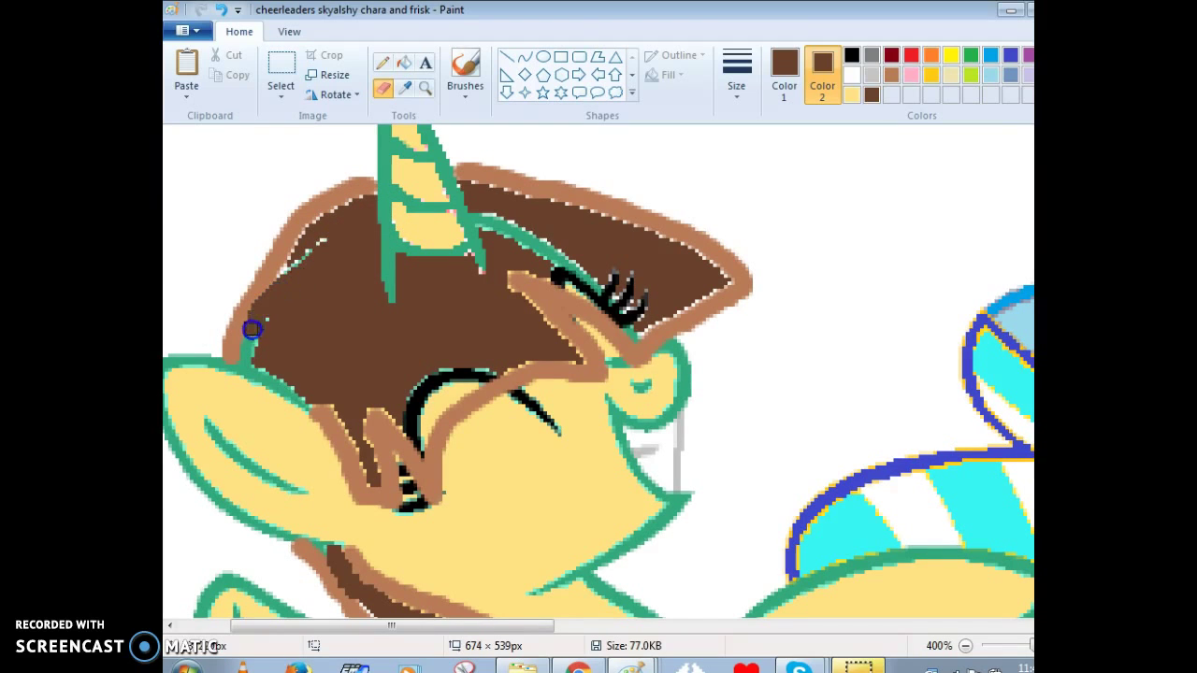
mouse_move(324, 245)
mouse_down()
mouse_move(494, 227)
mouse_move(477, 209)
mouse_up()
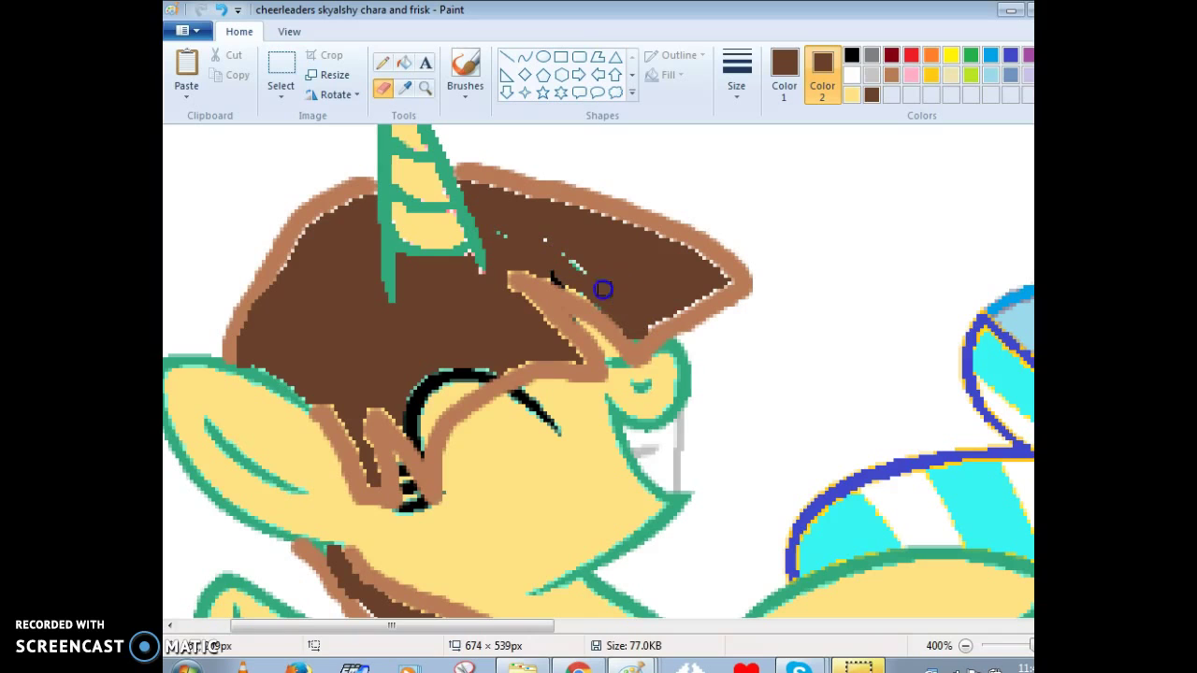
mouse_move(385, 391)
mouse_down()
mouse_move(418, 396)
mouse_move(419, 445)
mouse_up()
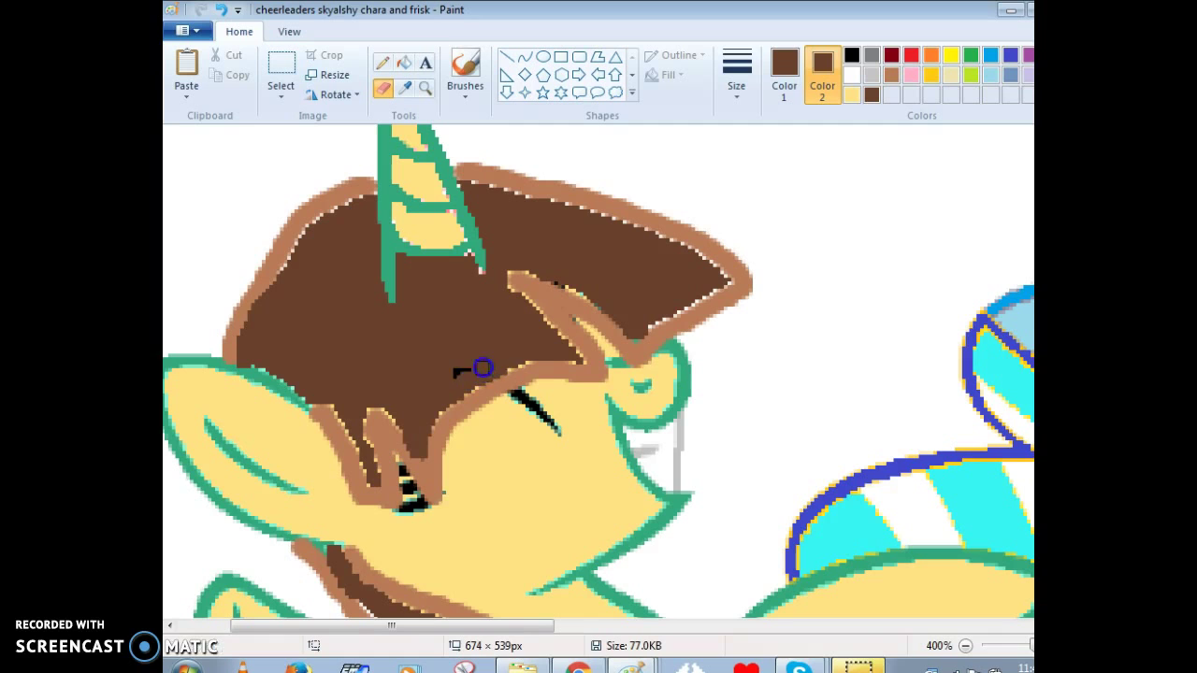
- Cover the olive body lines inside the pale pony's neck lock with dark brown using the Eraser
scroll(686, 349, down, 5)
scroll(682, 387, down, 8)
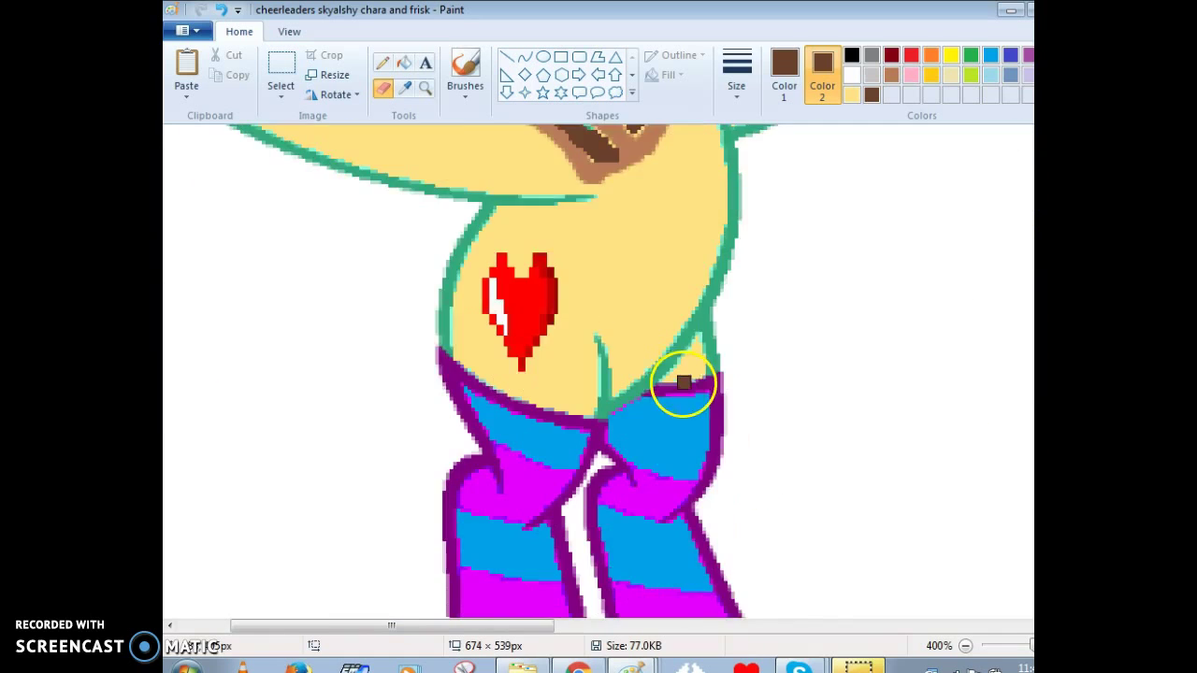
scroll(795, 443, up, 10)
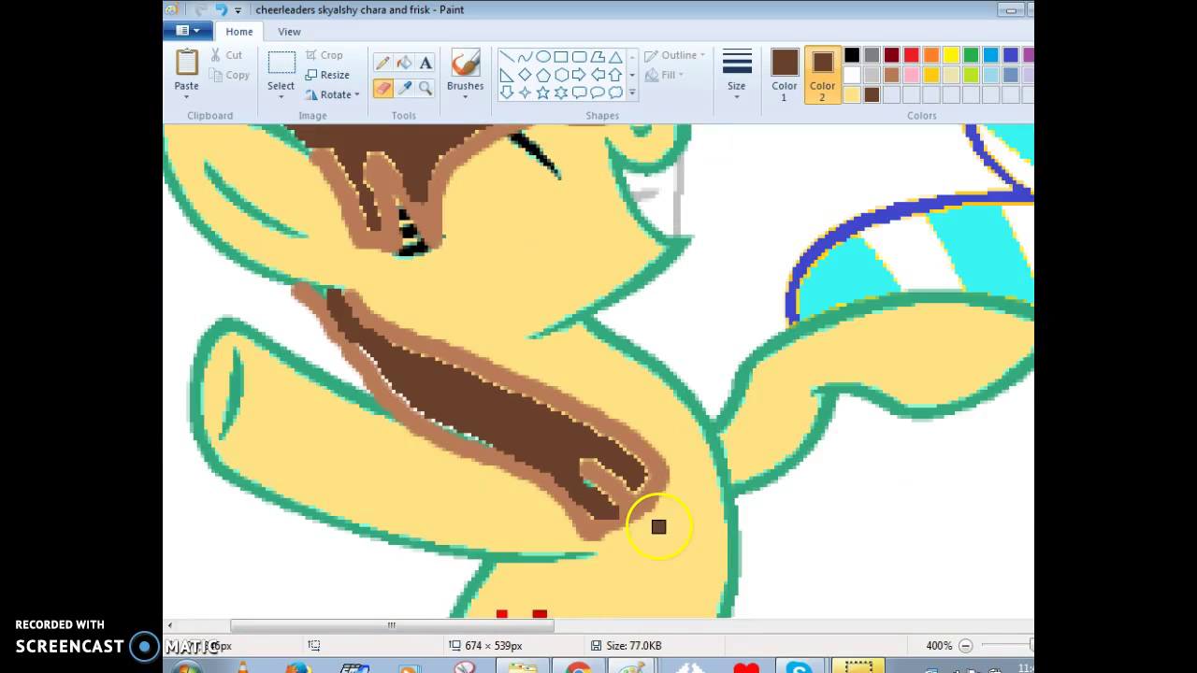
drag(490, 635, 952, 634)
drag(645, 486, 651, 469)
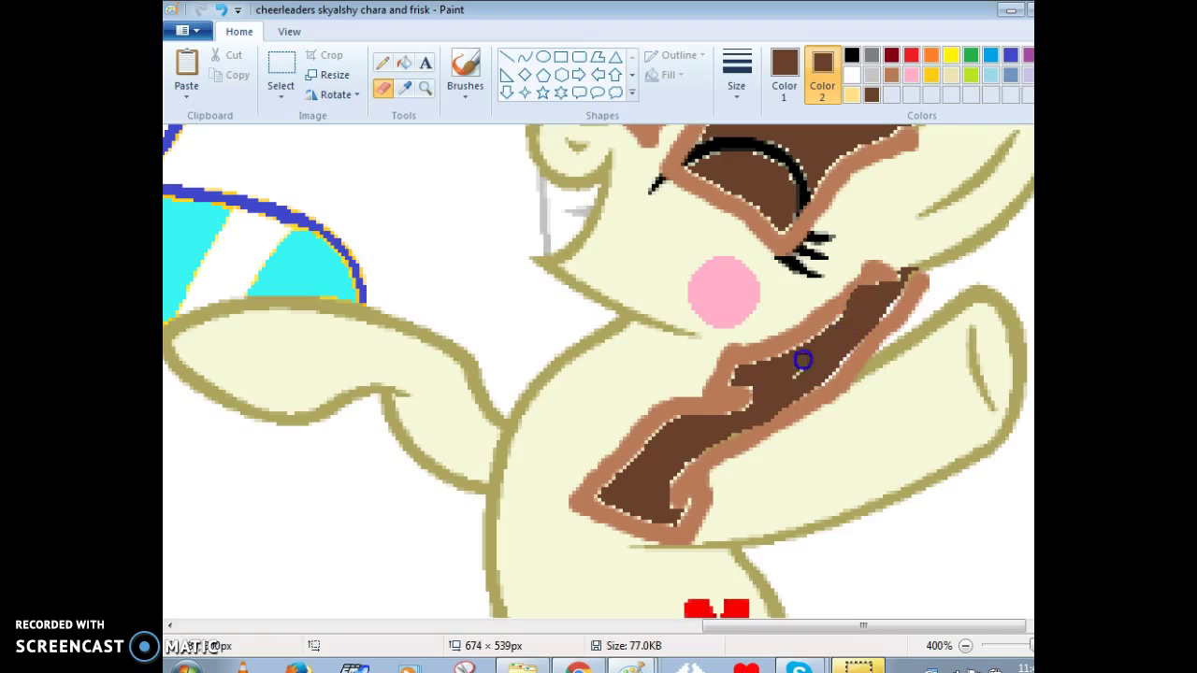
- Cover the olive head outline inside the pale pony's hair with dark brown, switching to a larger Eraser size
scroll(802, 360, up, 4)
mouse_move(609, 520)
mouse_down()
mouse_move(612, 530)
mouse_move(666, 498)
mouse_up()
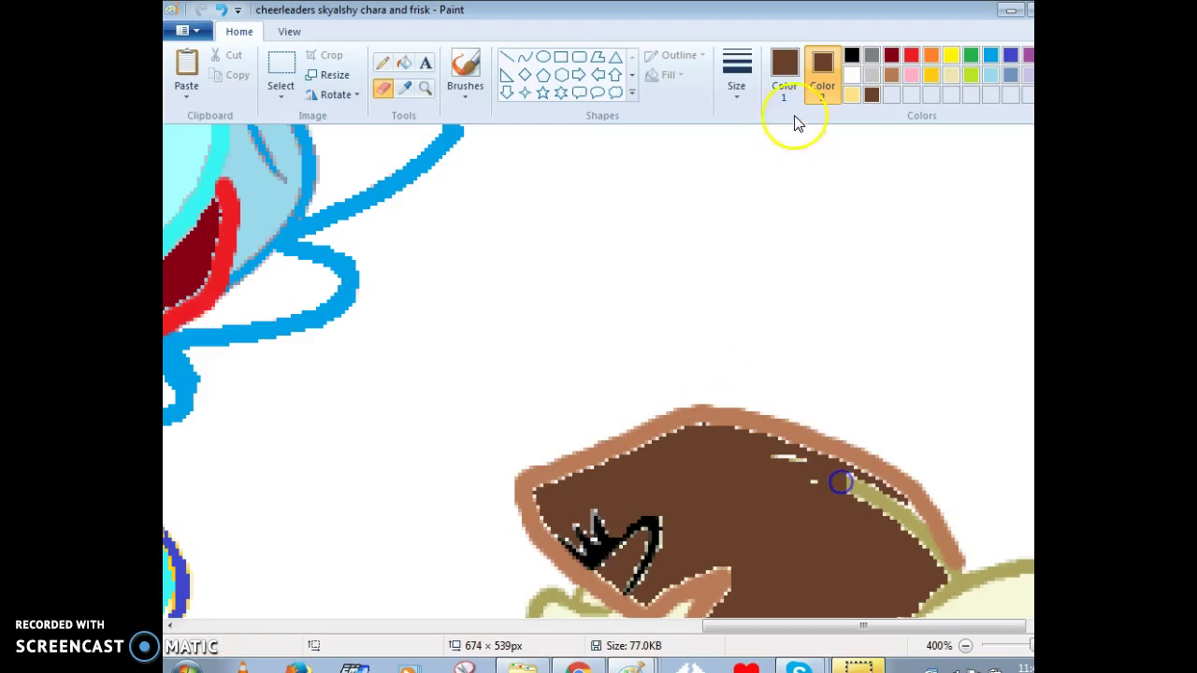
click(736, 80)
click(763, 167)
mouse_move(773, 459)
mouse_down()
mouse_move(836, 476)
mouse_move(914, 530)
mouse_up()
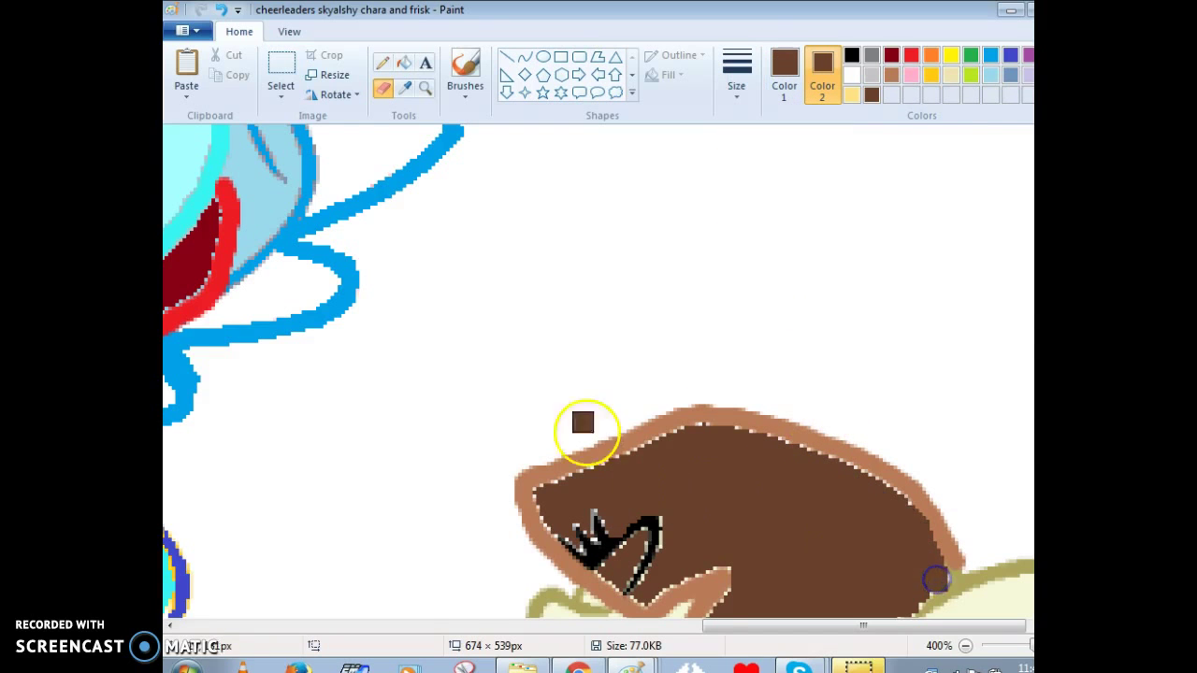
- Cover the far eye and its eyelashes inside the pale pony's fringe with dark brown using the Eraser
scroll(583, 420, down, 3)
drag(708, 626, 755, 561)
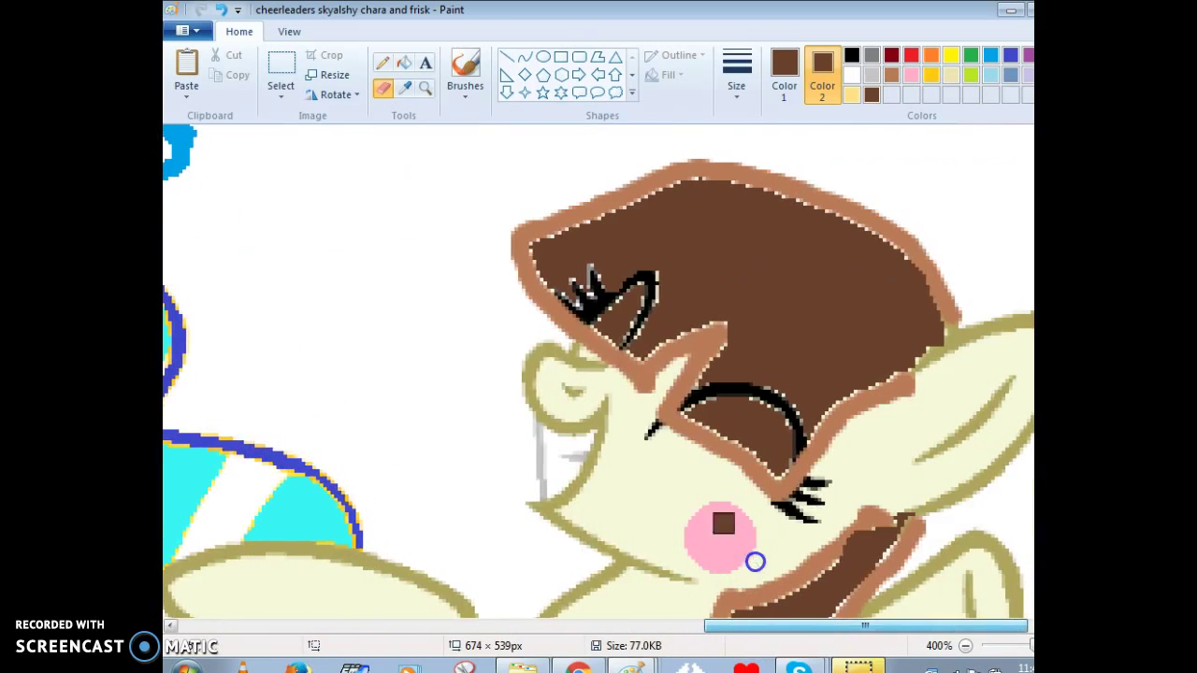
drag(721, 628, 684, 627)
mouse_move(684, 292)
mouse_down()
mouse_move(662, 283)
mouse_move(671, 291)
mouse_up()
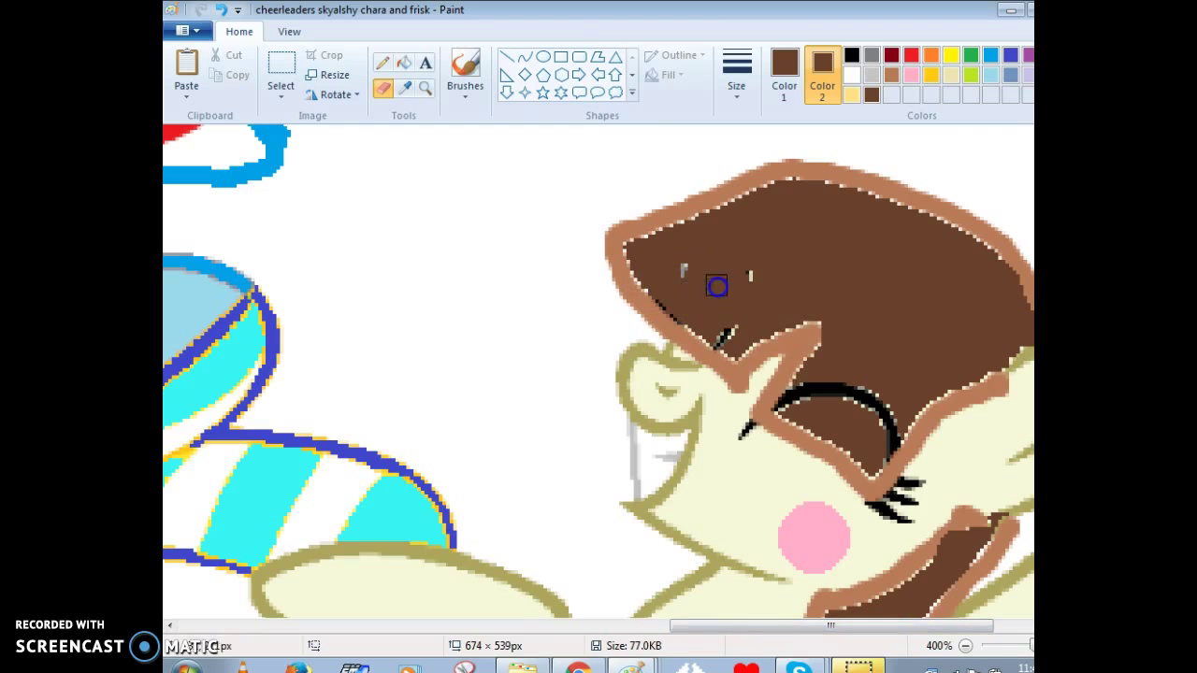
click(867, 530)
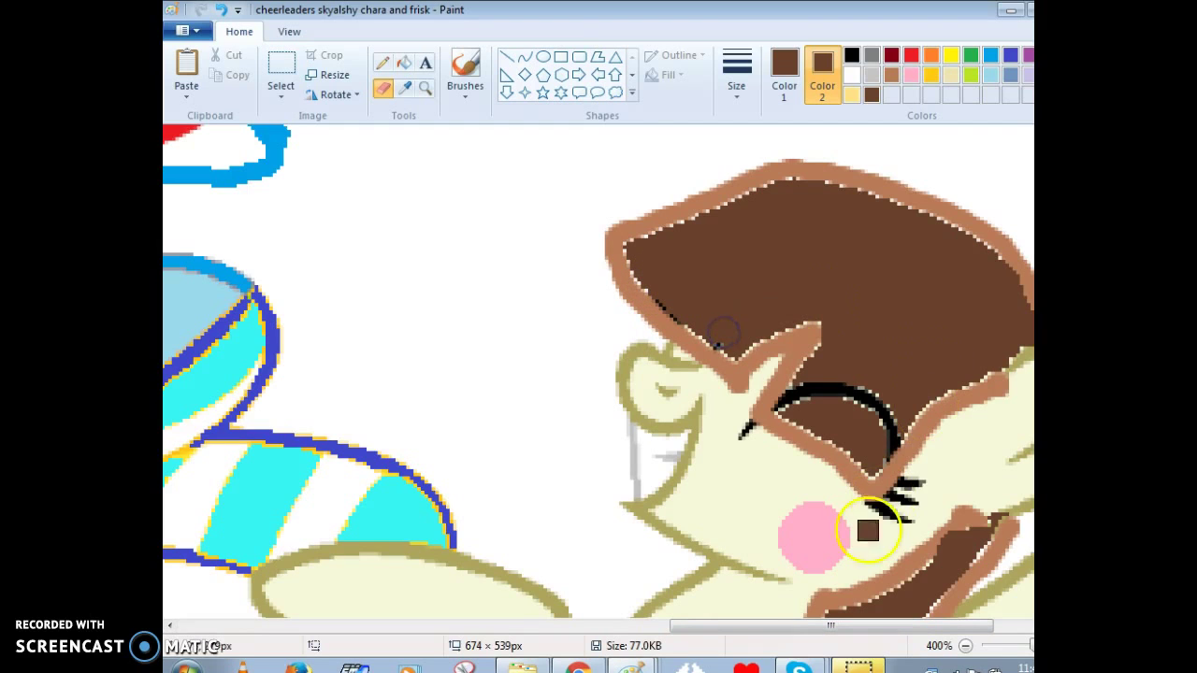
- Try to start the outline of the yellow pony's top beside its neck lock with the brush
drag(721, 625, 510, 628)
scroll(592, 446, up, 5)
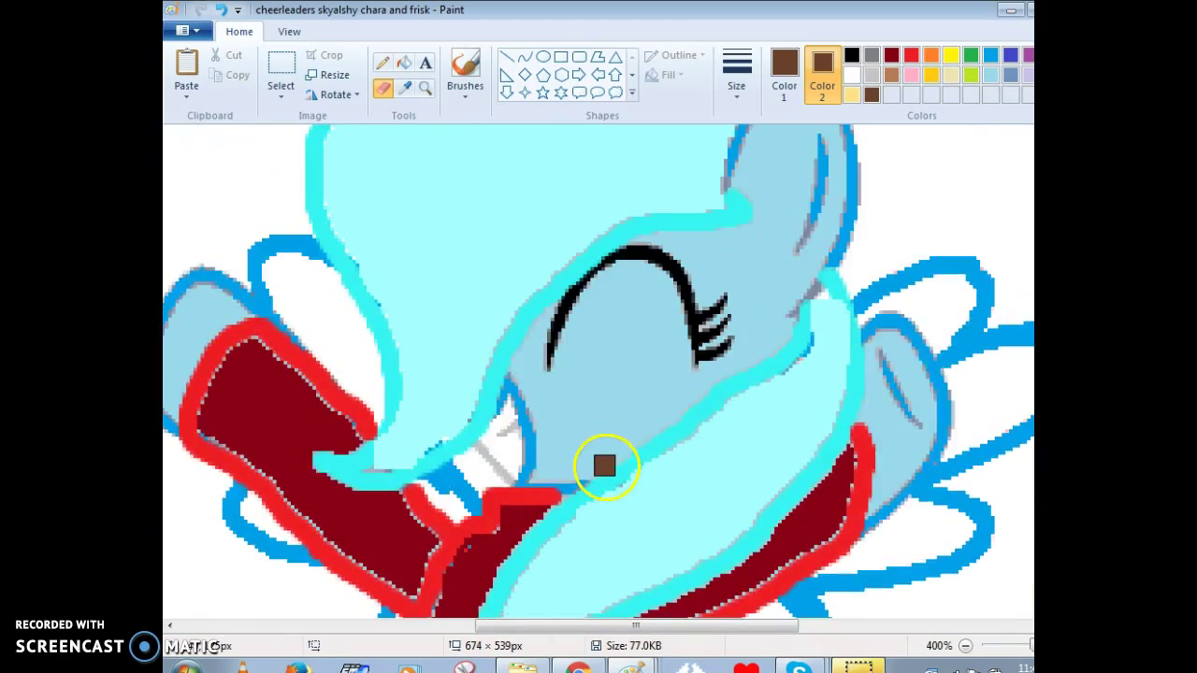
scroll(604, 470, down, 5)
scroll(604, 469, down, 5)
drag(642, 622, 449, 622)
scroll(481, 428, up, 4)
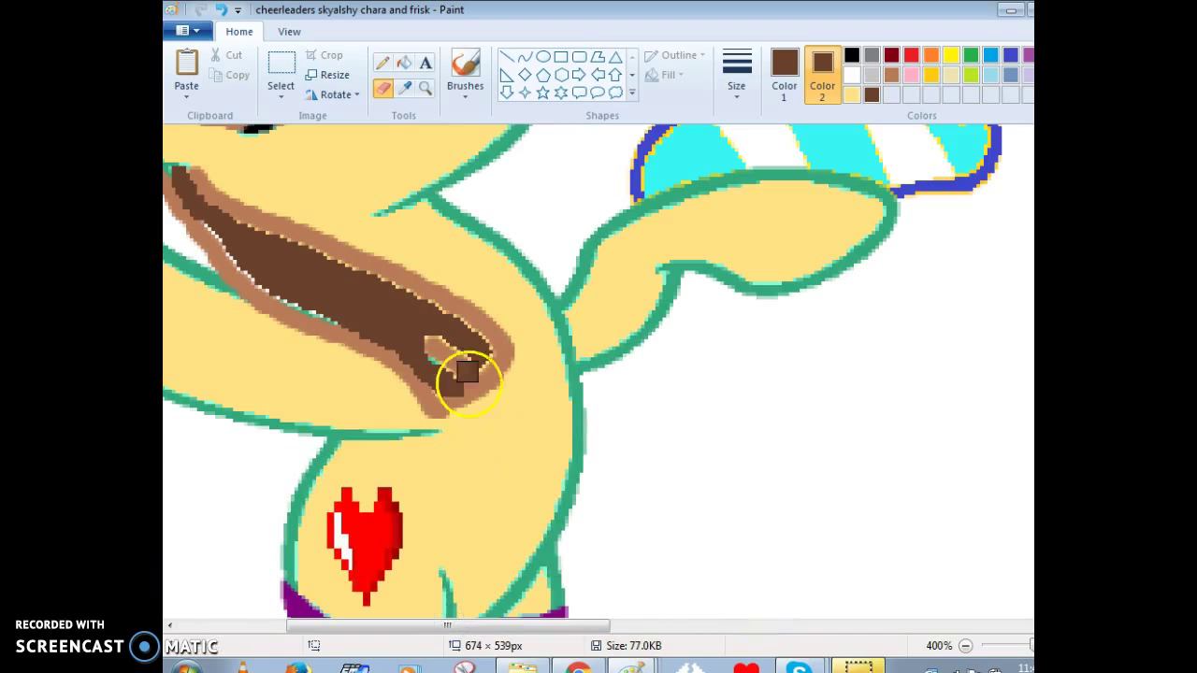
click(475, 58)
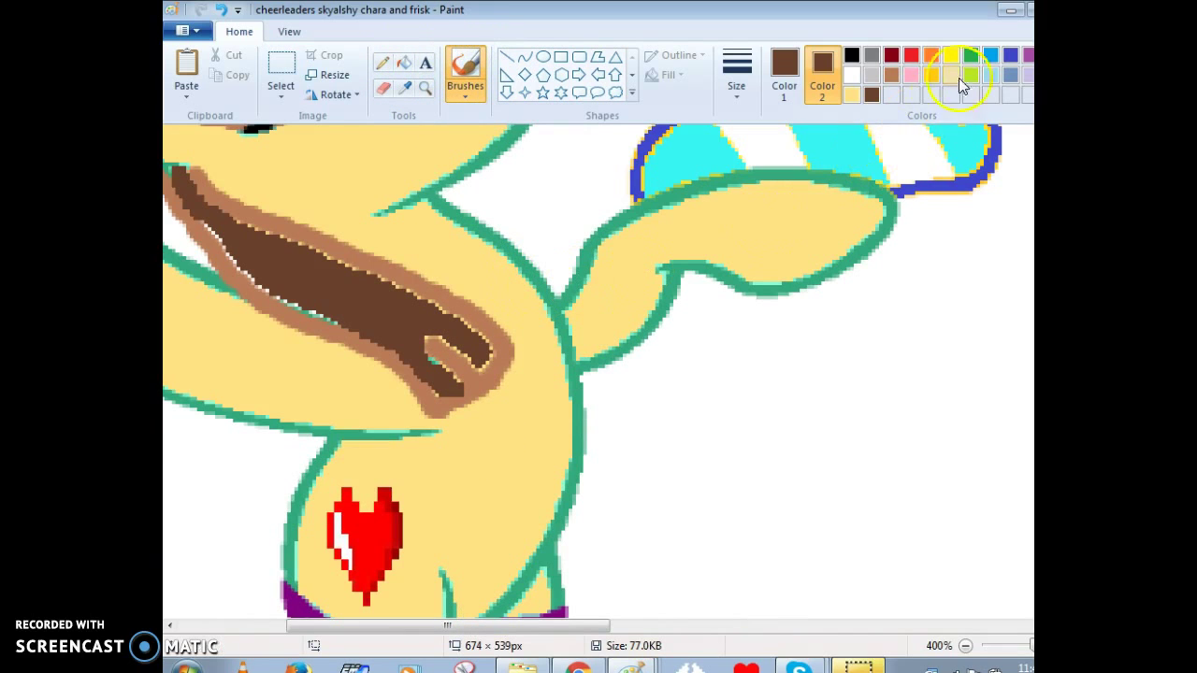
click(992, 55)
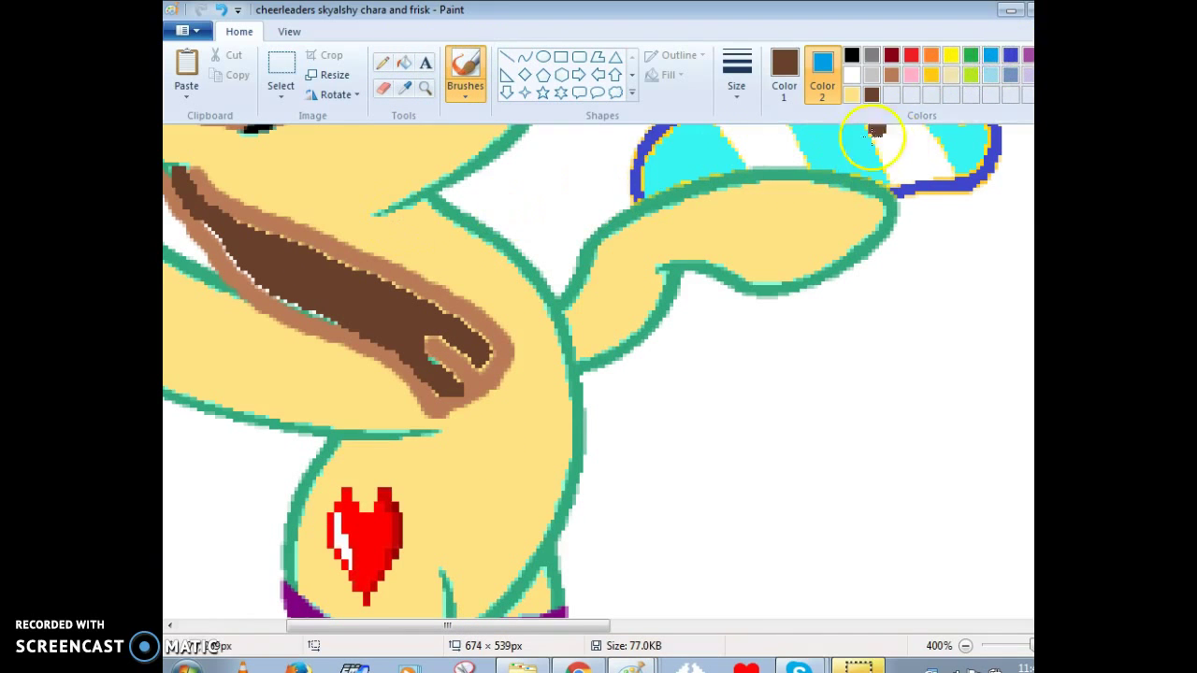
click(1011, 54)
drag(338, 236, 330, 226)
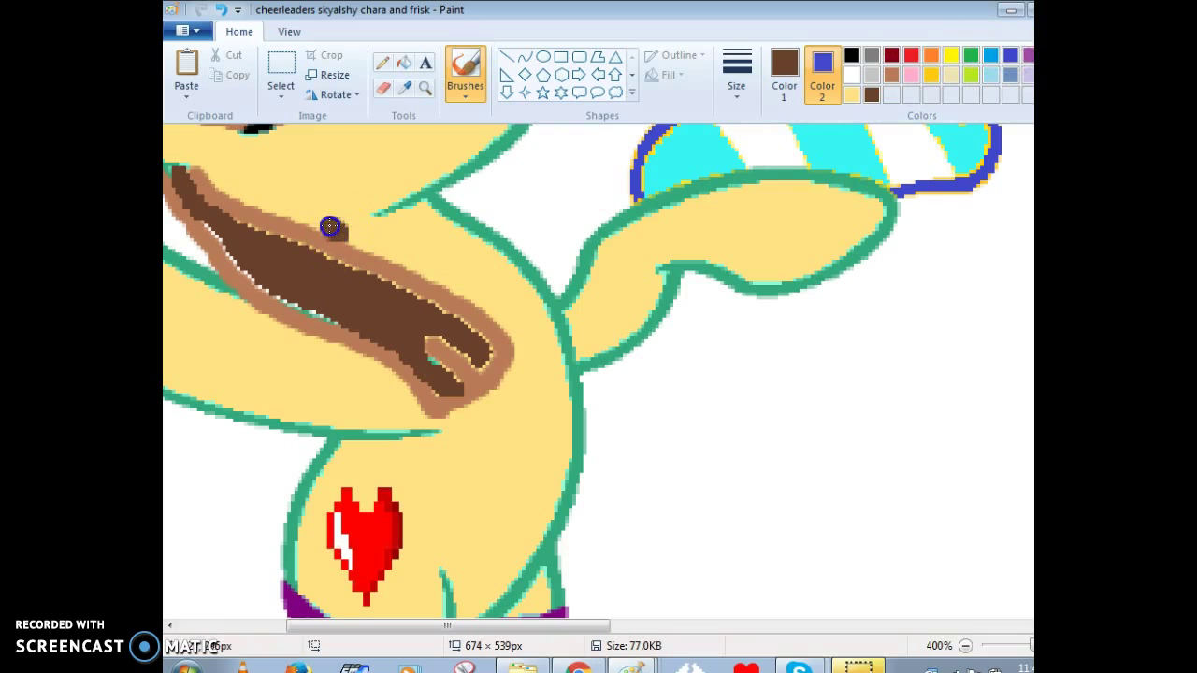
- Reset the secondary colour to white and undo the stray brown mark beside the yellow pony's neck lock
click(852, 75)
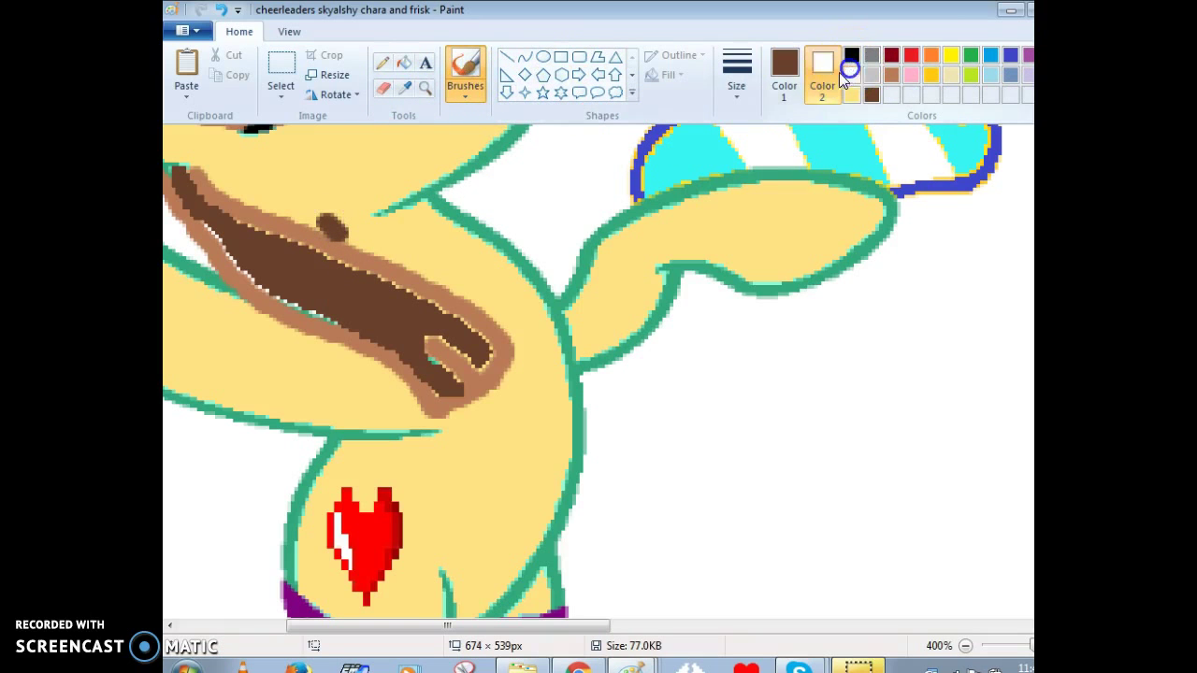
click(776, 77)
click(218, 9)
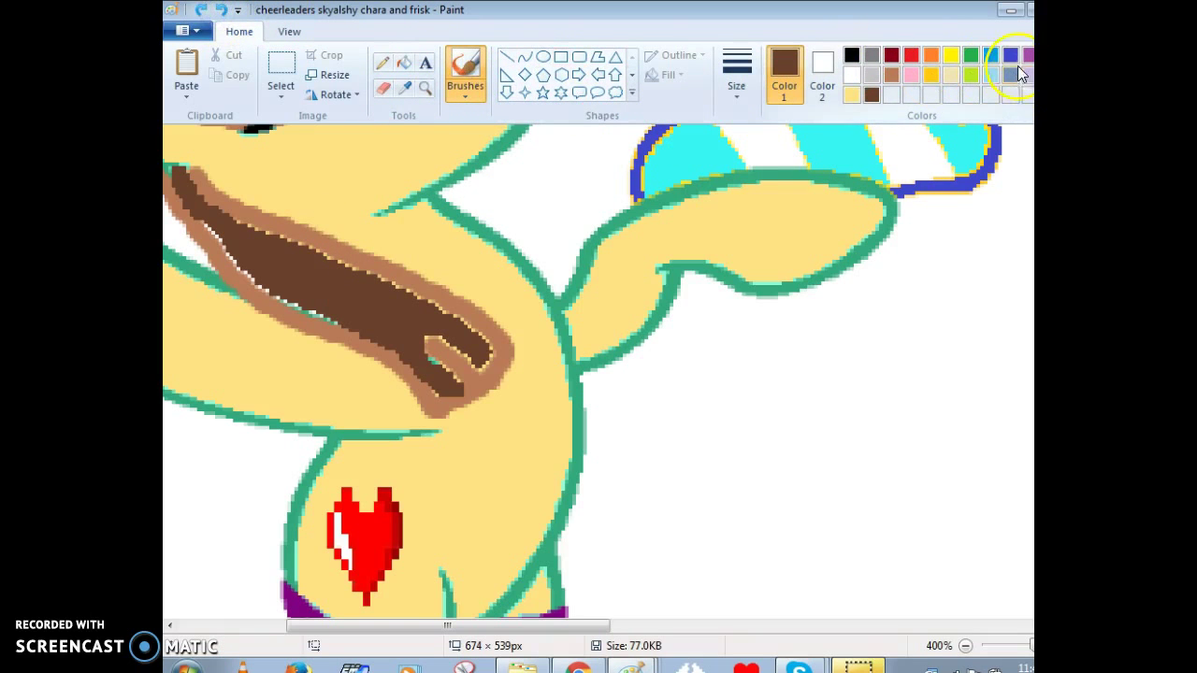
- Outline the collar, back, hem and underarm of the yellow pony's top in indigo with the brush
mouse_move(332, 223)
mouse_down()
mouse_move(481, 179)
mouse_move(483, 206)
mouse_move(551, 300)
mouse_move(576, 393)
mouse_move(575, 458)
mouse_move(560, 530)
mouse_move(534, 561)
mouse_move(403, 469)
mouse_up()
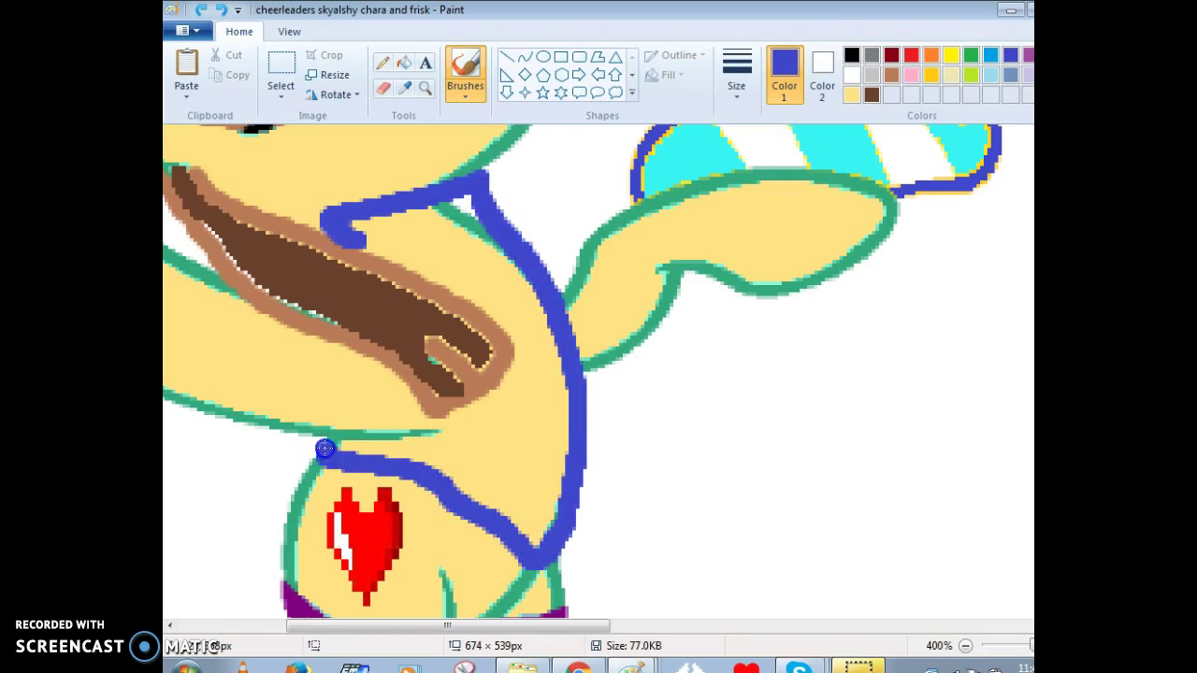
drag(325, 448, 326, 444)
click(429, 433)
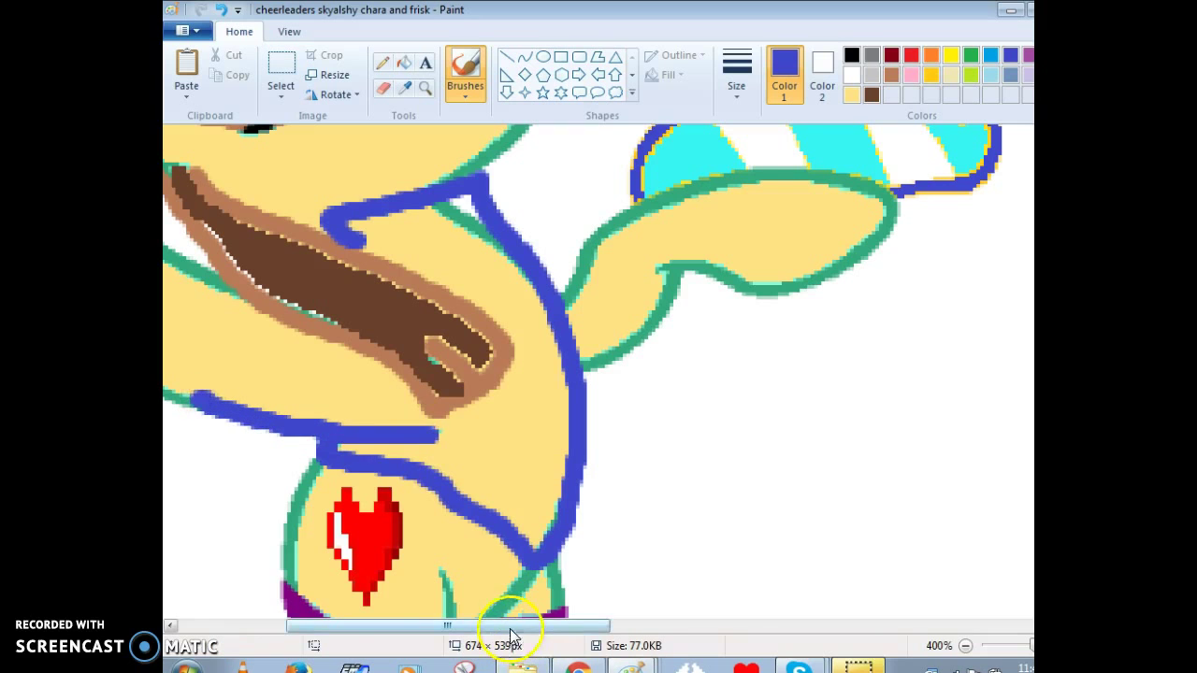
- Outline the sleeve on the yellow pony's near foreleg in indigo, closing it with a cuff below the hoof
drag(500, 625, 431, 624)
click(371, 270)
mouse_move(366, 261)
mouse_down()
mouse_move(321, 325)
mouse_move(323, 372)
mouse_move(399, 406)
mouse_up()
drag(361, 254, 394, 273)
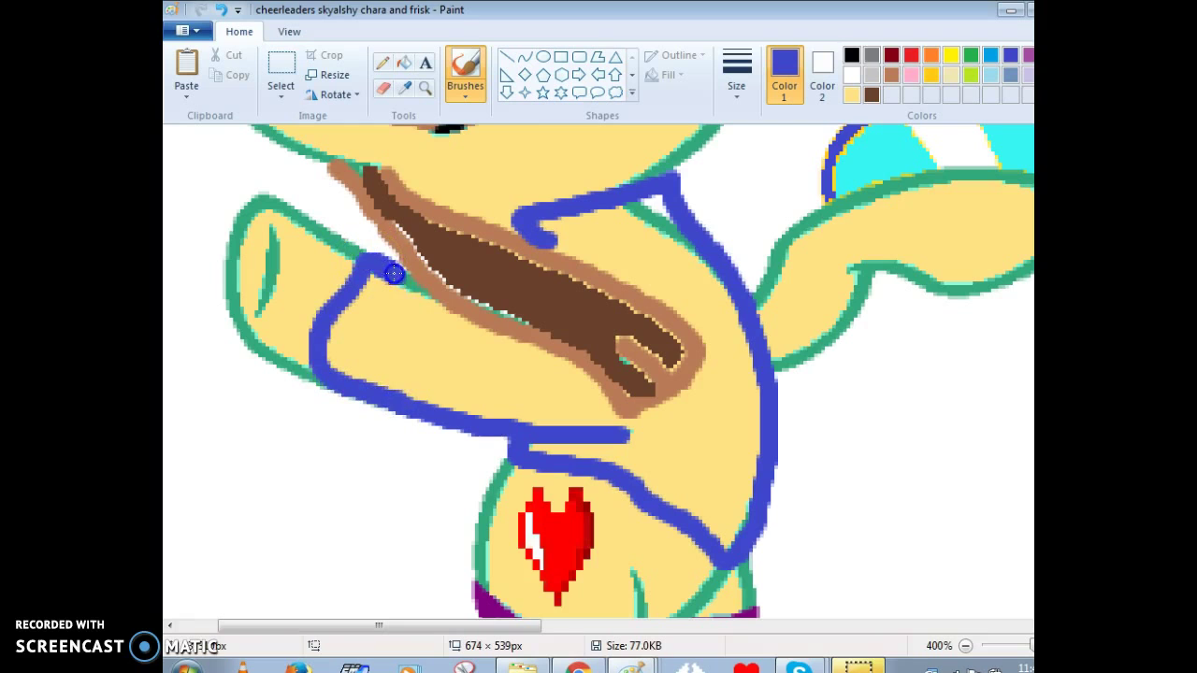
- Outline the sleeve and cuff on the yellow pony's raised far foreleg in indigo, following the leg lines
click(754, 311)
mouse_move(785, 240)
mouse_down()
mouse_move(819, 208)
mouse_move(864, 193)
mouse_up()
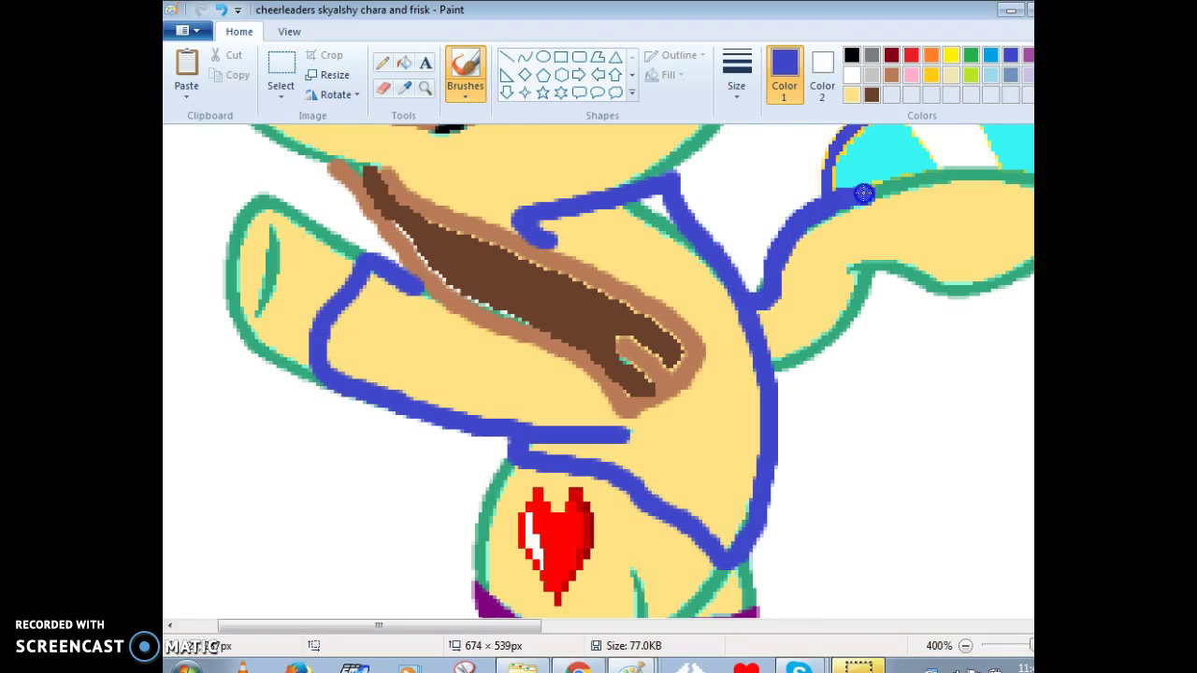
mouse_move(954, 221)
mouse_down()
mouse_move(919, 276)
mouse_move(857, 270)
mouse_move(868, 274)
mouse_move(831, 333)
mouse_up()
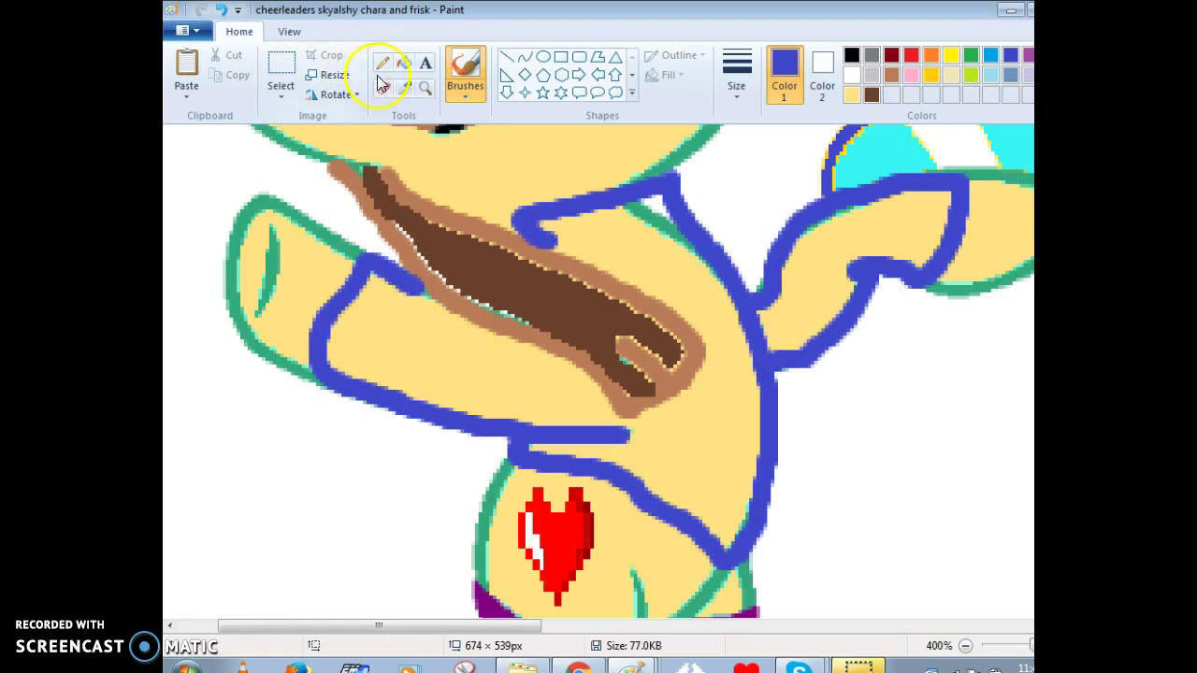
- Try to fill the top's body, far sleeve and collar gap with the outline's indigo, and undo the fills
click(403, 62)
click(456, 332)
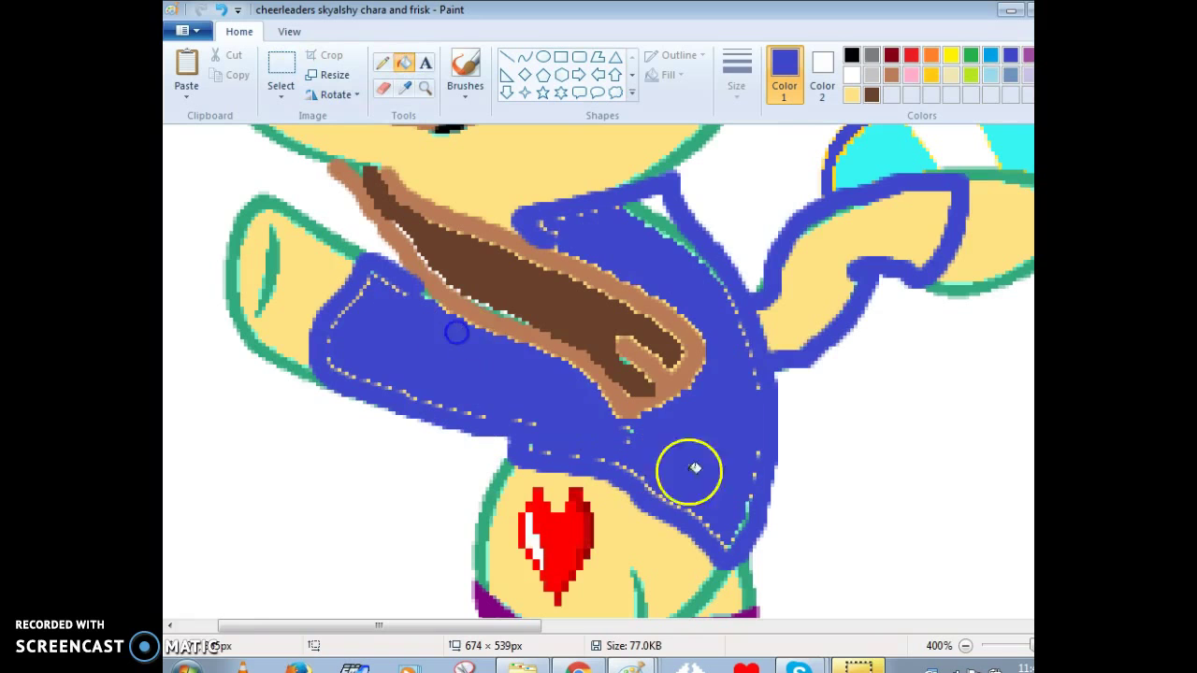
click(786, 313)
click(652, 204)
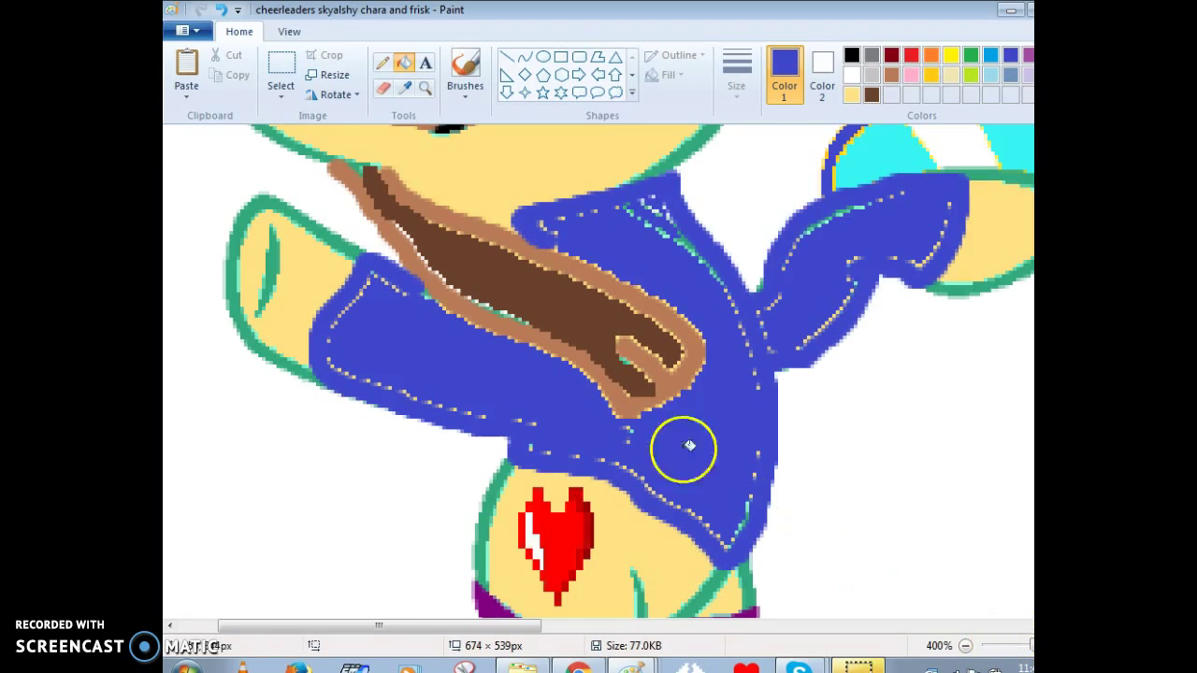
click(225, 10)
click(225, 10)
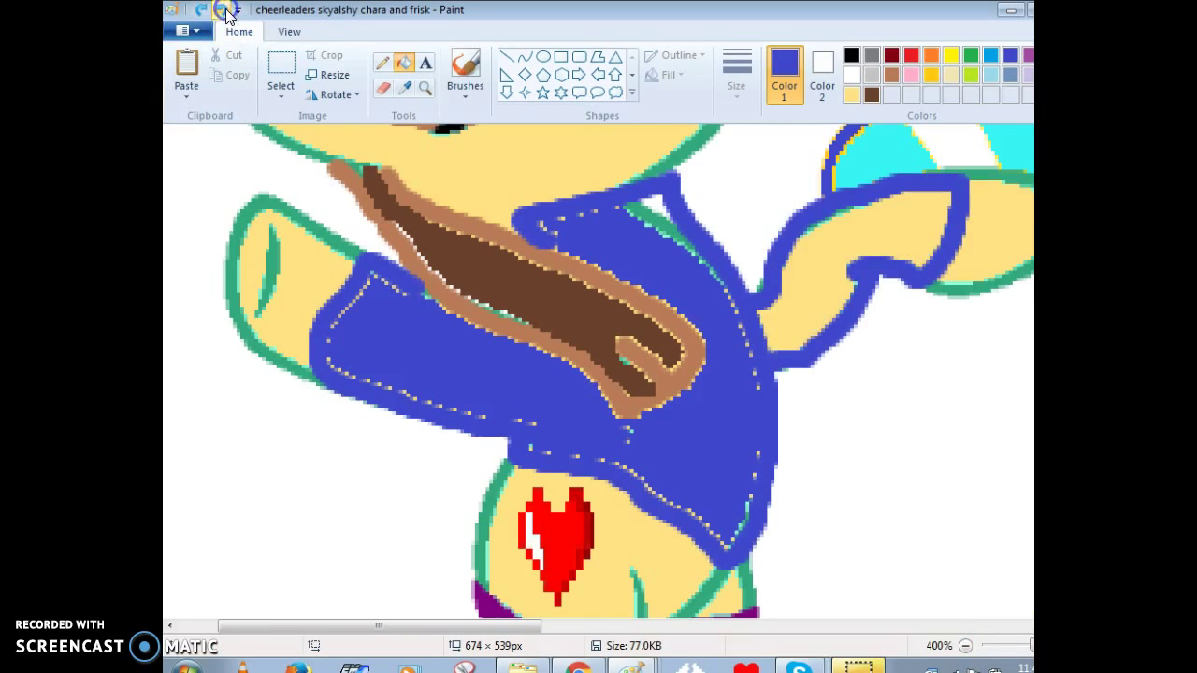
click(225, 10)
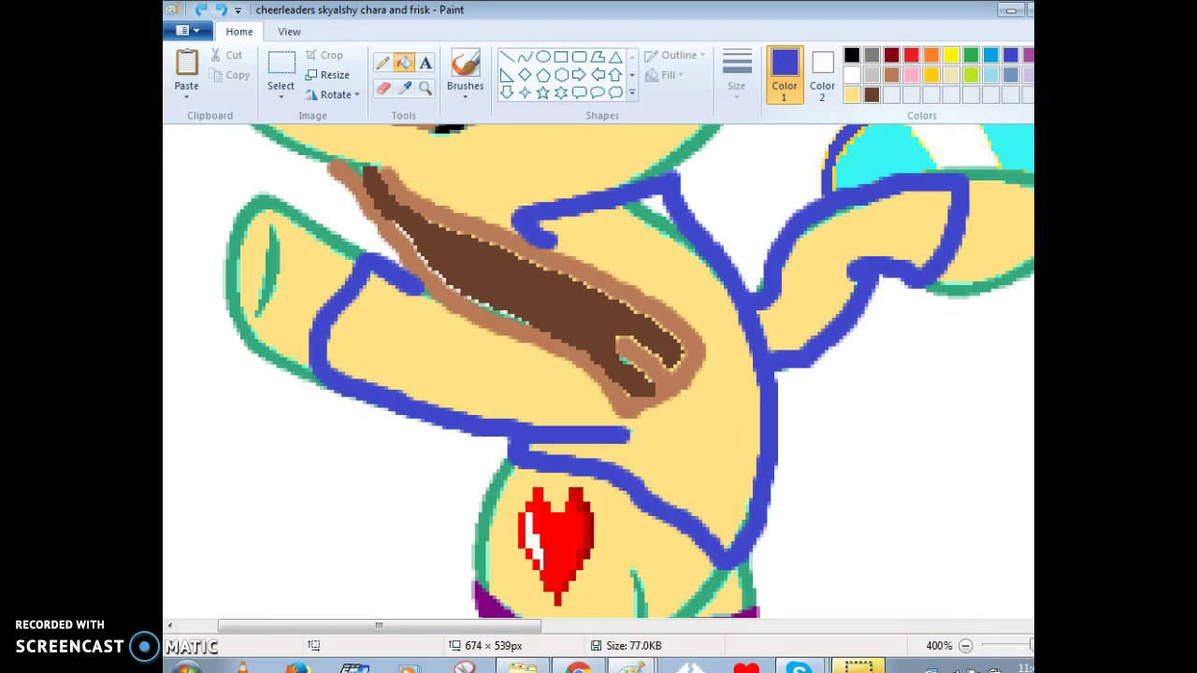
- Mix a slightly lighter custom indigo and fill the yellow pony's top and far sleeve with it
click(968, 92)
drag(817, 290, 816, 279)
click(692, 456)
click(457, 457)
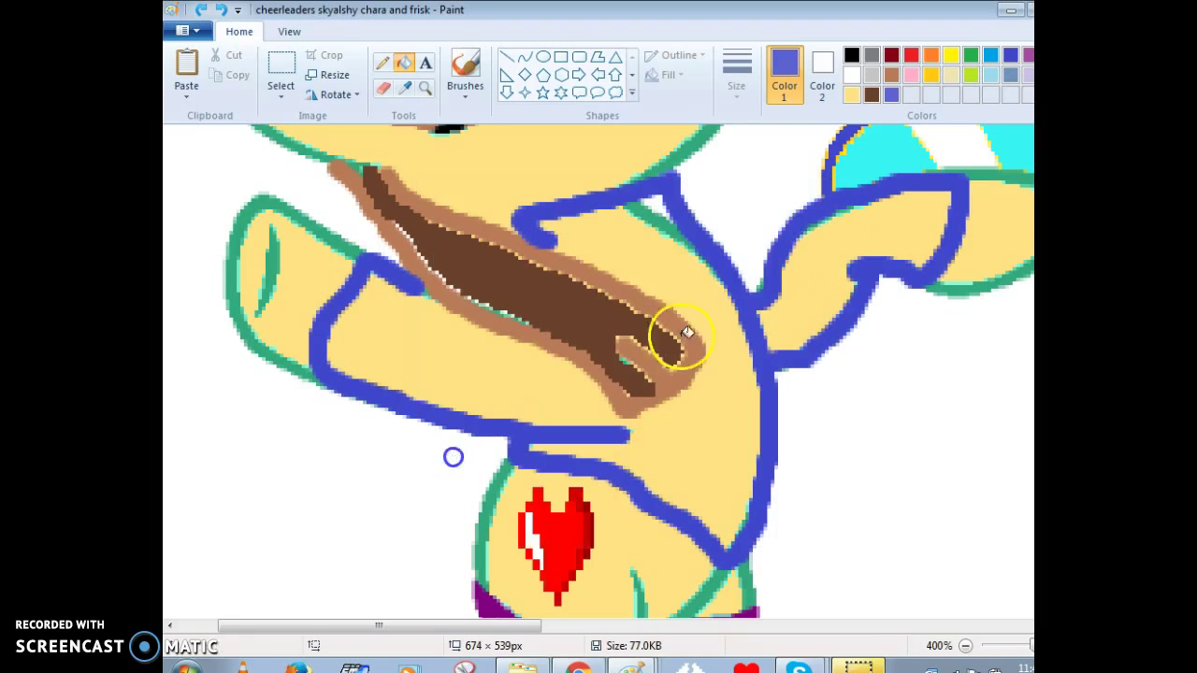
click(423, 358)
click(806, 298)
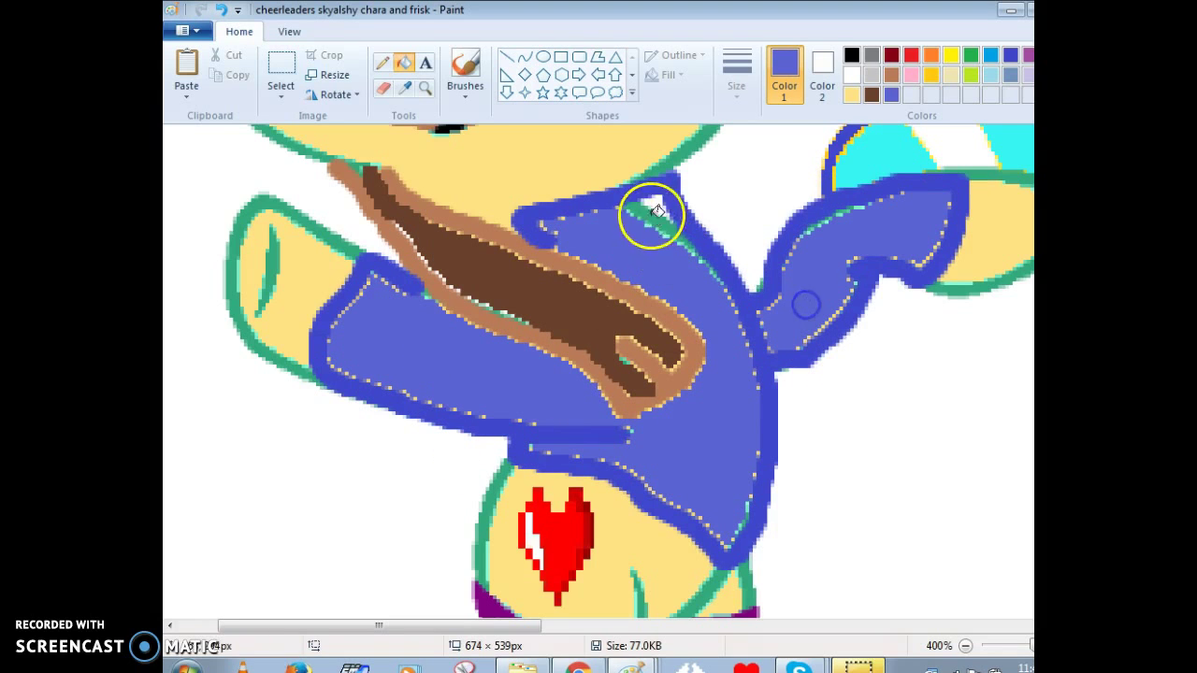
- Cover the white gap and green shoulder line below the collar with the lighter indigo using the Eraser
click(382, 88)
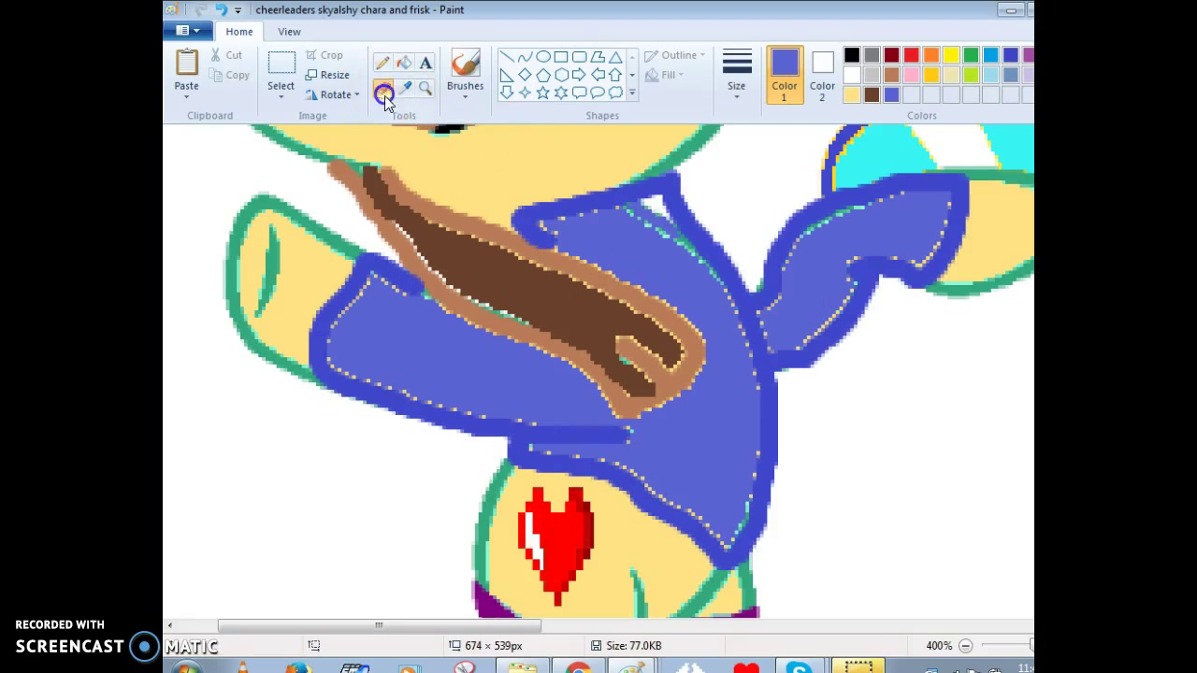
click(824, 97)
click(825, 97)
click(653, 219)
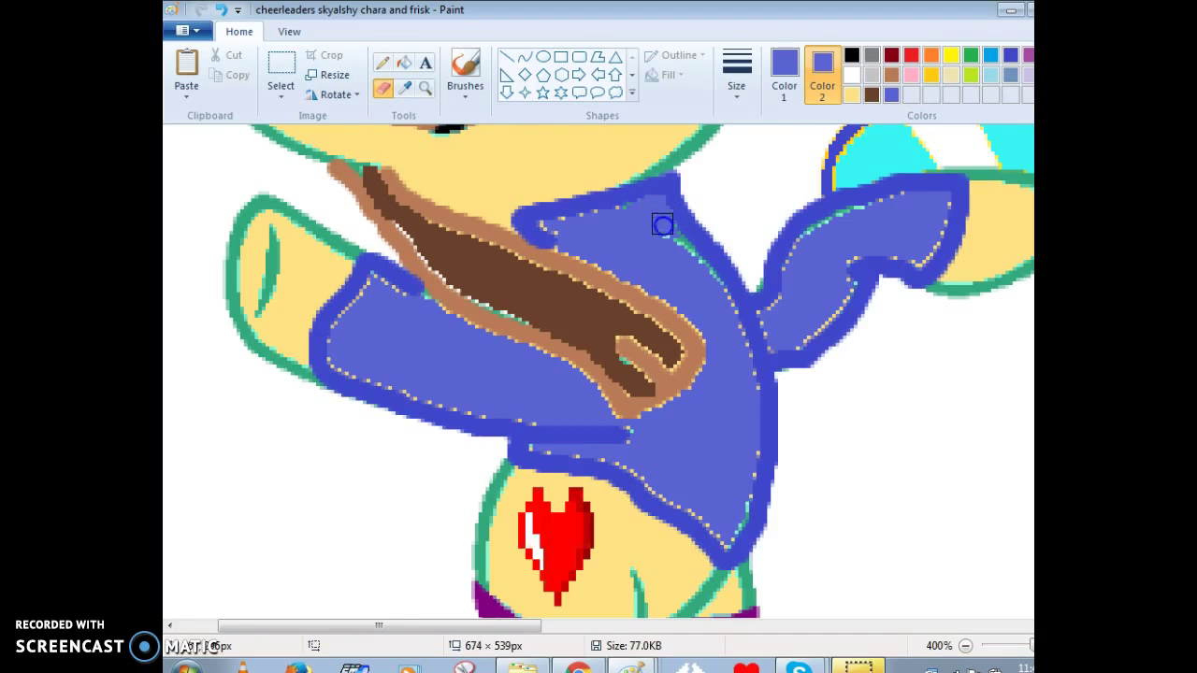
- Reset the secondary colour to white and draw three pink stripe lines across the far sleeve with the Pencil
click(385, 88)
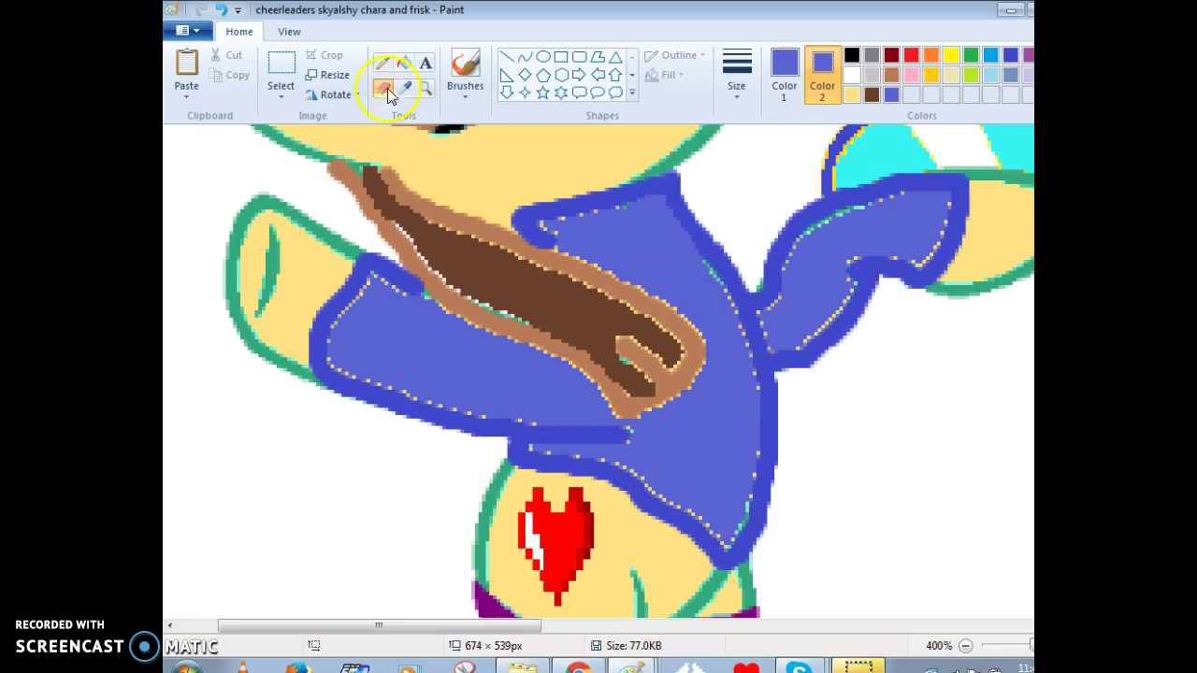
click(912, 76)
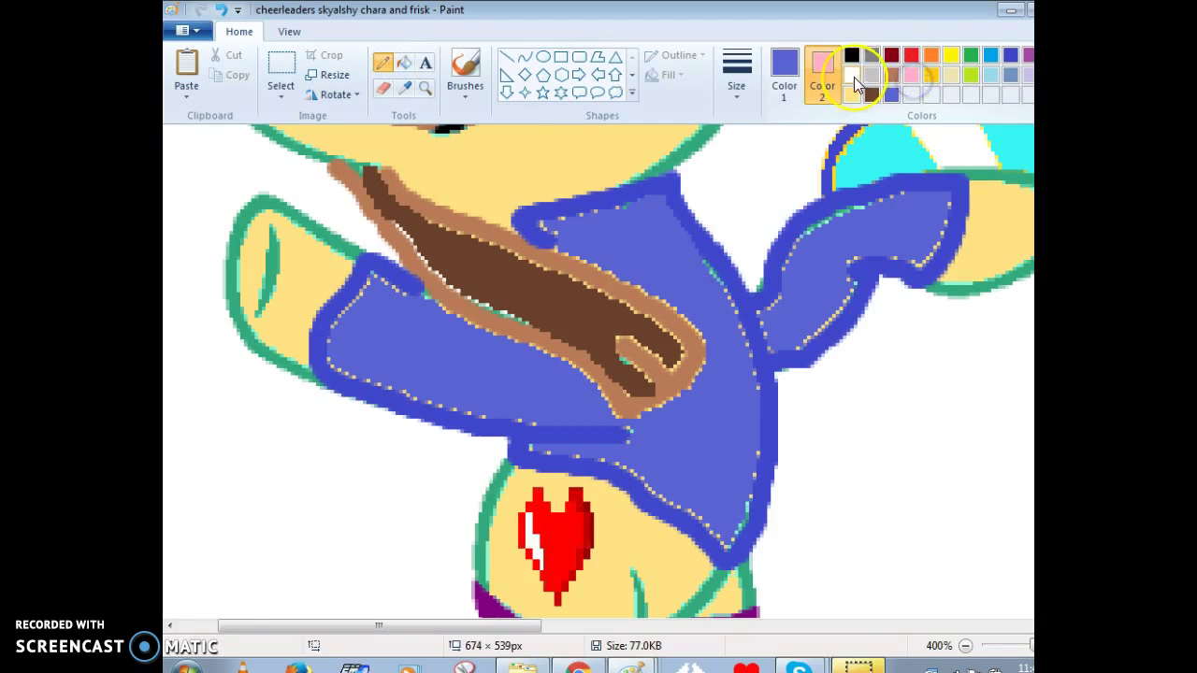
click(853, 75)
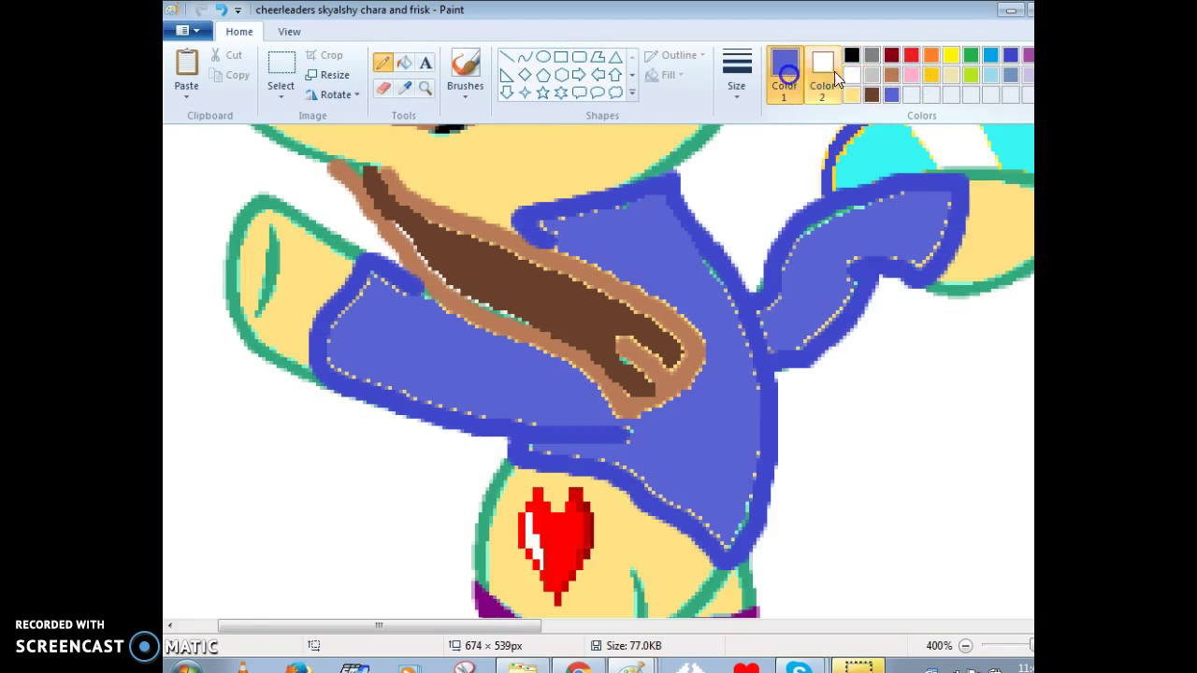
click(919, 81)
click(802, 236)
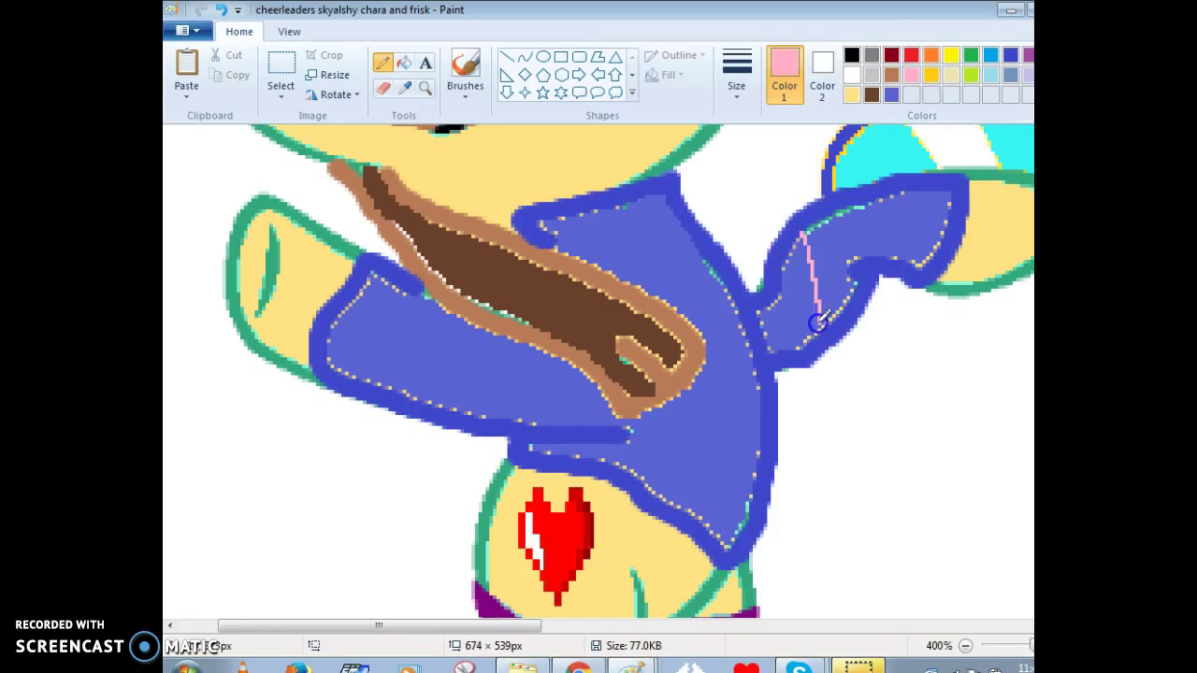
drag(840, 215, 858, 266)
drag(900, 195, 901, 240)
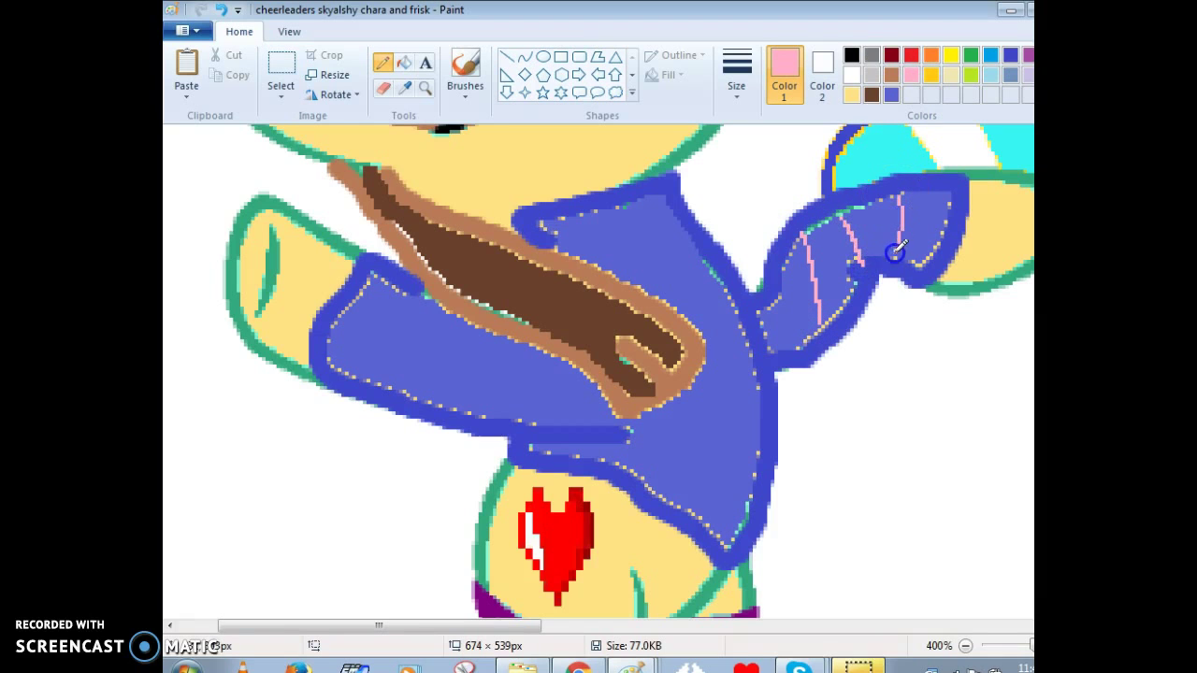
- Fill the middle stripe and the cuff band of the far sleeve with pink, undoing the stray extra fill
click(425, 62)
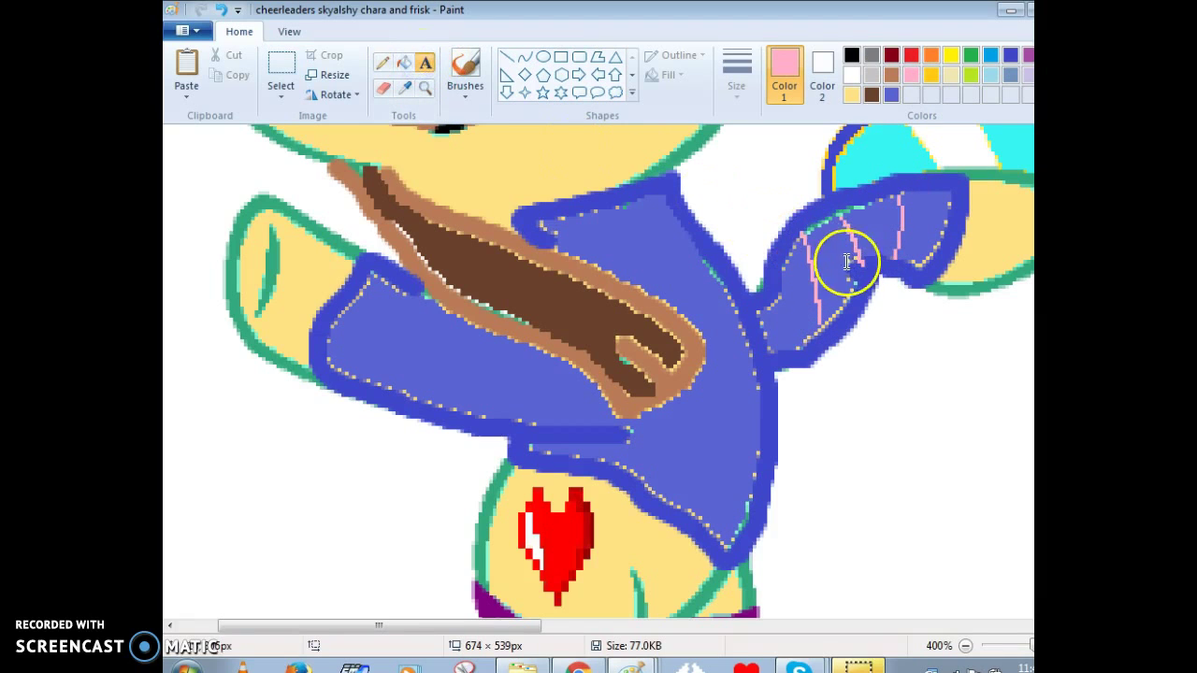
click(398, 61)
click(830, 243)
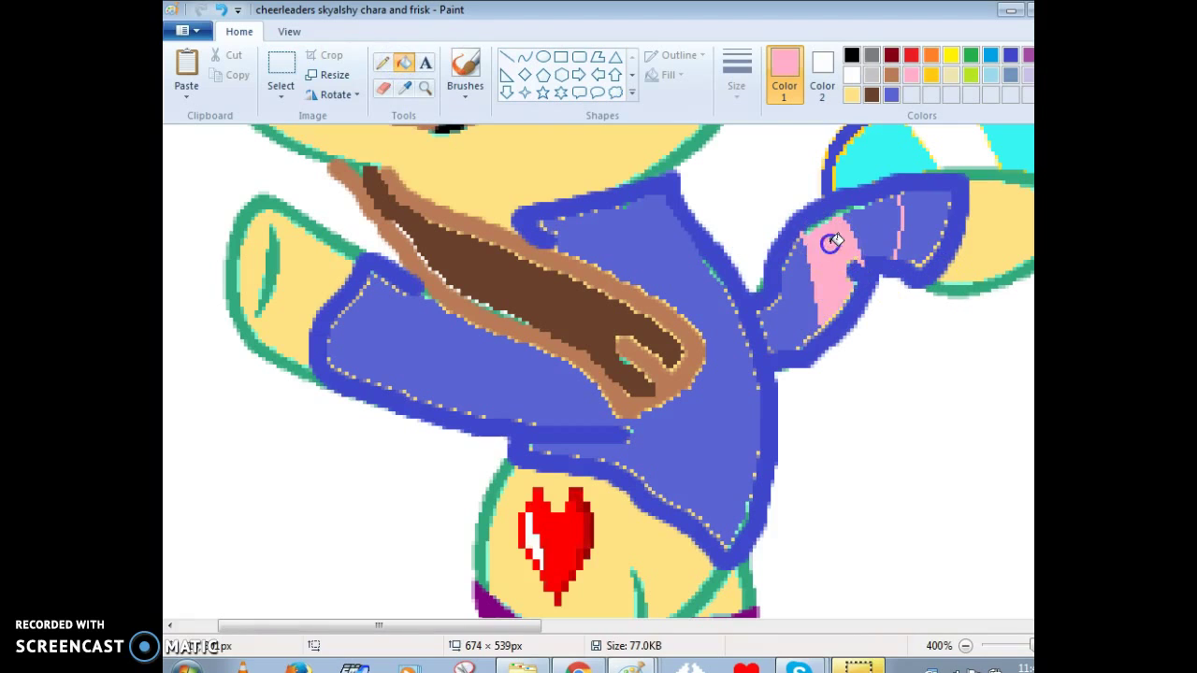
click(921, 209)
click(831, 292)
key(ctrl+z)
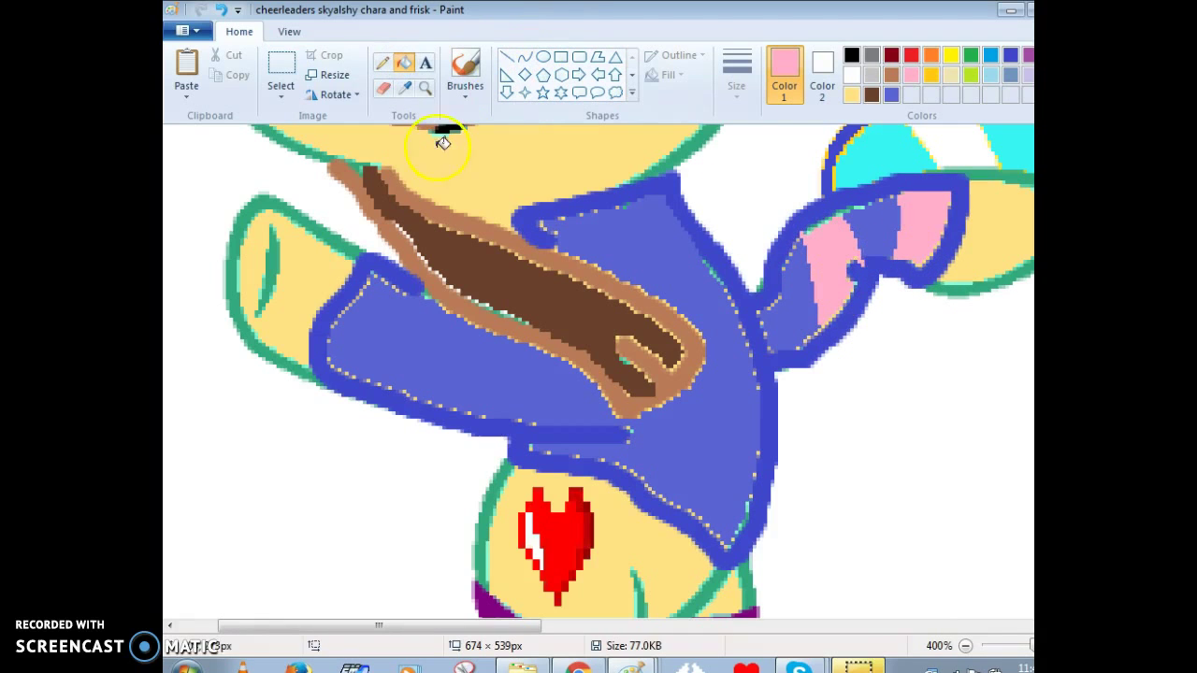
- Draw four pink stripe lines across the near sleeve with the Pencil
click(383, 62)
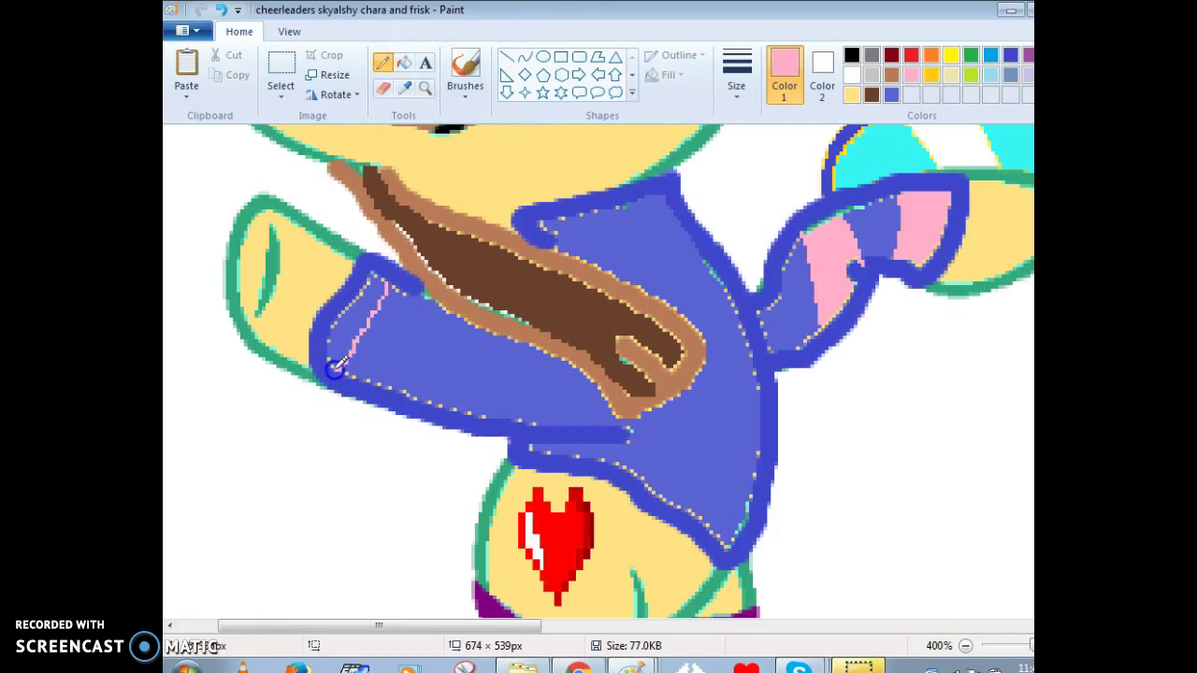
mouse_move(421, 301)
mouse_down()
mouse_move(399, 396)
mouse_move(472, 327)
mouse_move(464, 406)
mouse_up()
drag(527, 345, 517, 411)
- Try to fill the near sleeve's first stripe with pink, and undo the fill
click(404, 63)
click(387, 296)
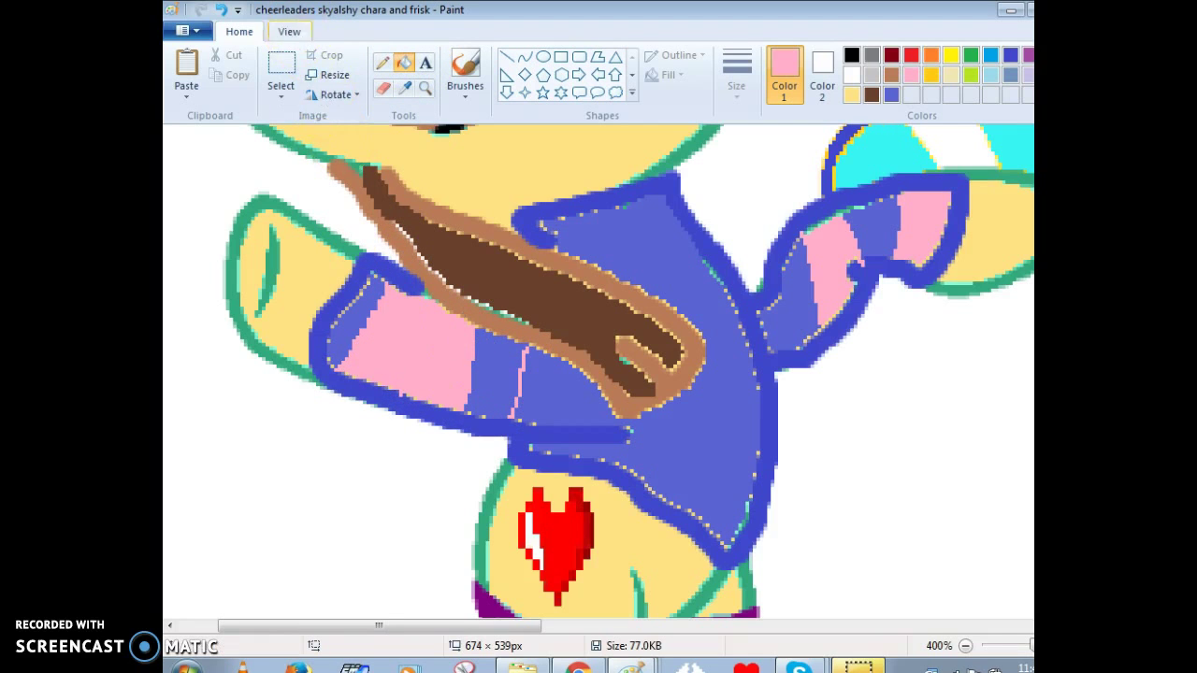
click(220, 9)
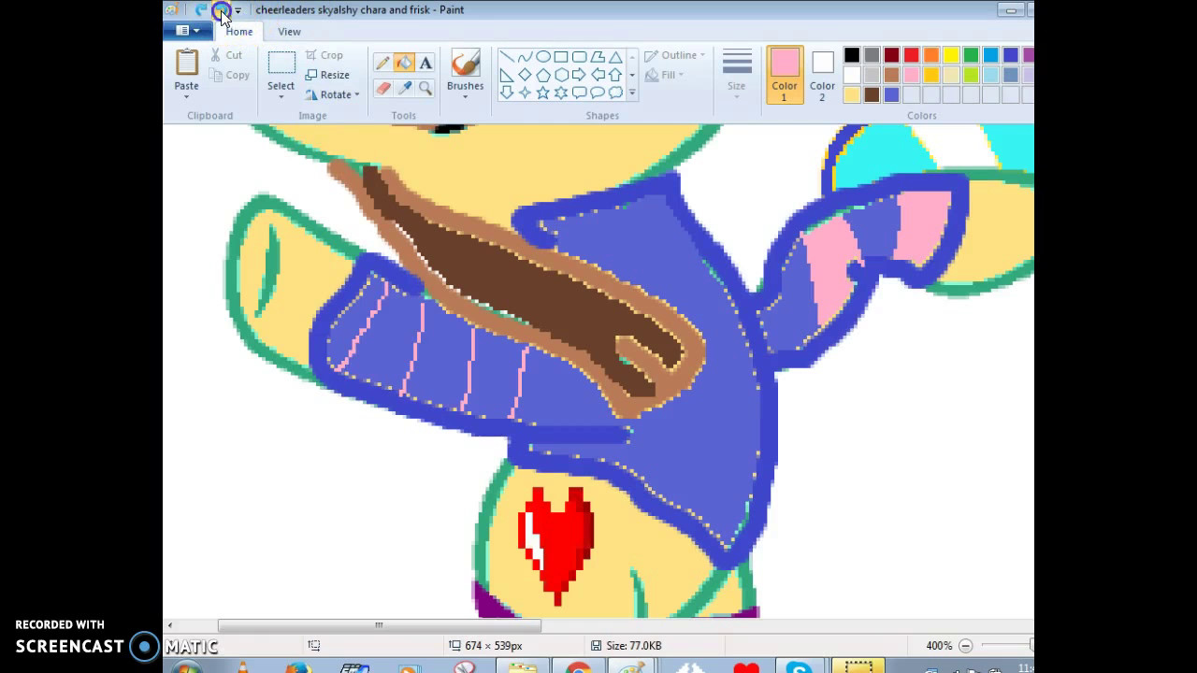
click(383, 62)
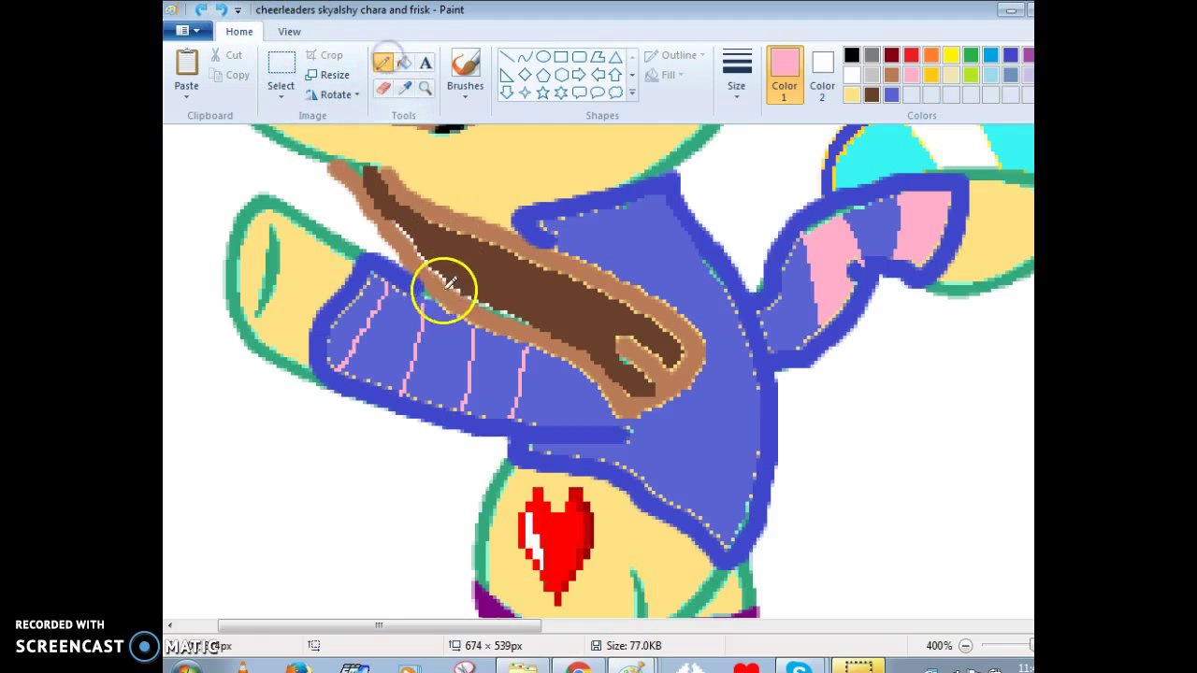
- Fill two alternating bands of the near sleeve with pink, leaving indigo bands between them
click(404, 73)
click(370, 327)
click(477, 366)
click(622, 353)
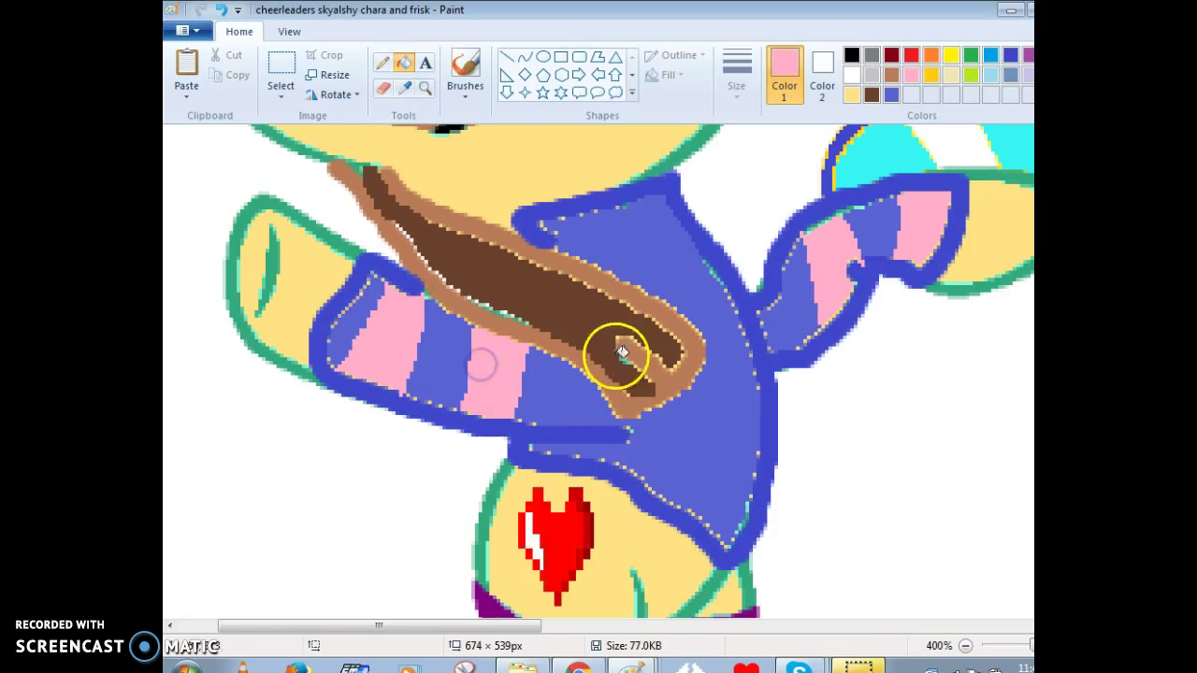
- Draw pink stripe lines across the top's torso with the Pencil and fill the chest and hem bands with pink
click(383, 62)
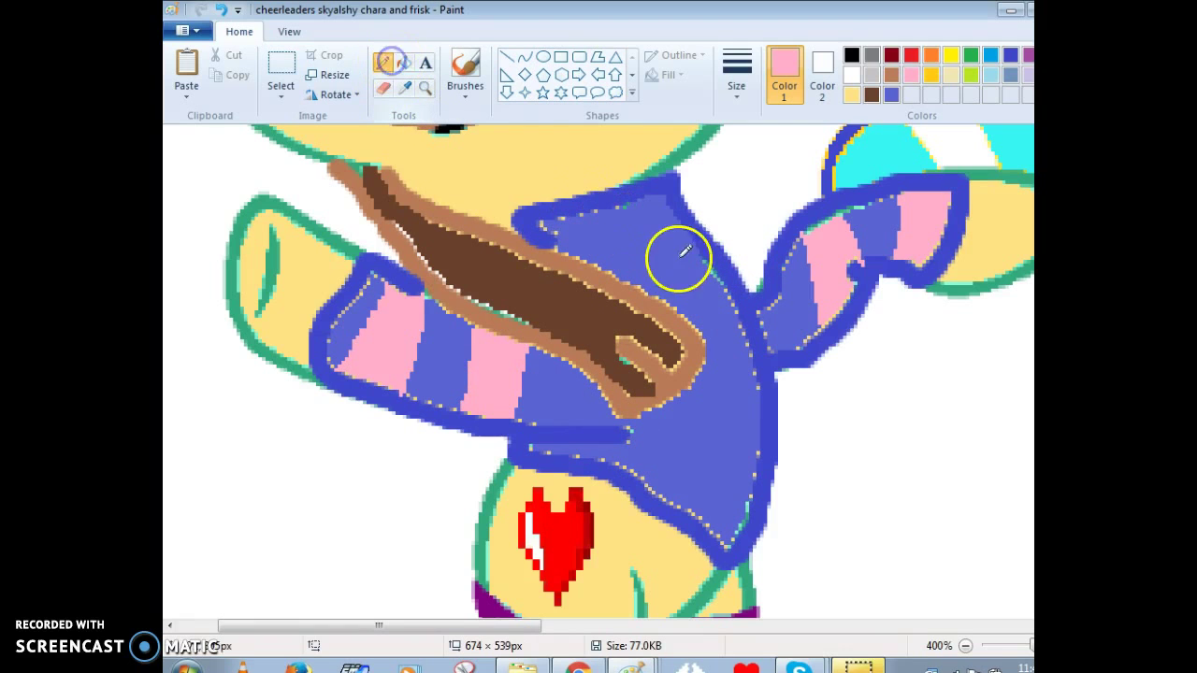
drag(695, 247, 598, 270)
click(734, 326)
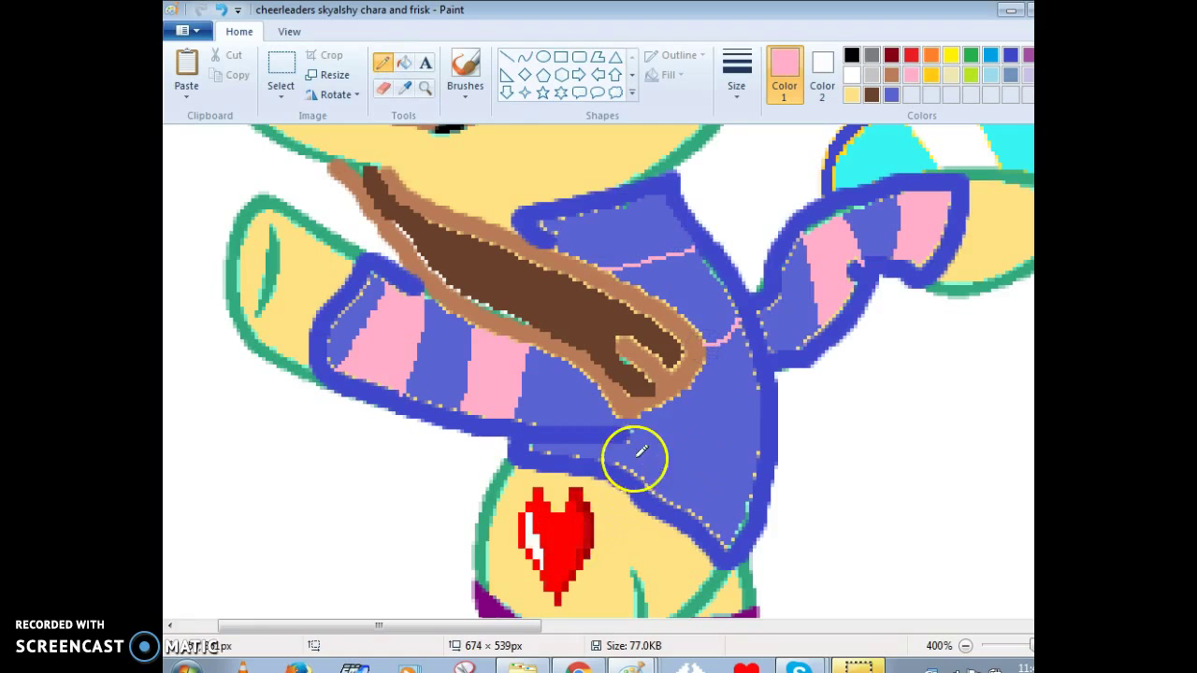
click(404, 62)
click(706, 273)
click(681, 489)
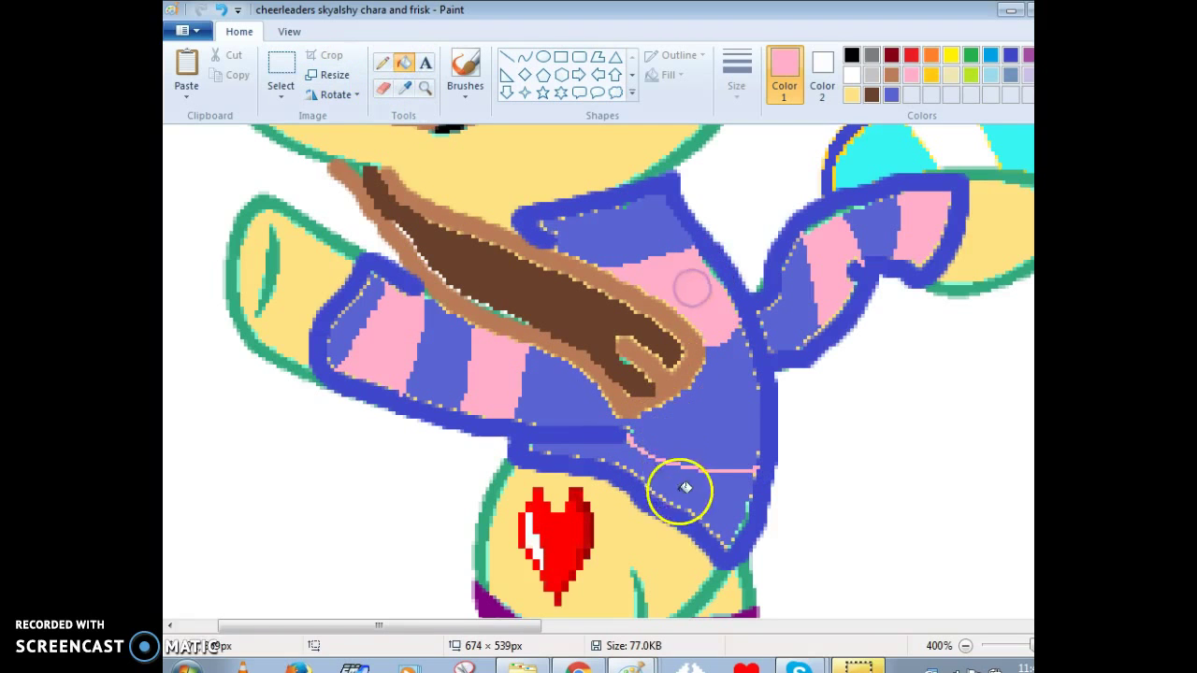
- Outline the torso of the pale pony's top in green with the Brush, from the collar down to the hem
scroll(802, 523, up, 3)
scroll(804, 522, up, 2)
scroll(814, 489, down, 2)
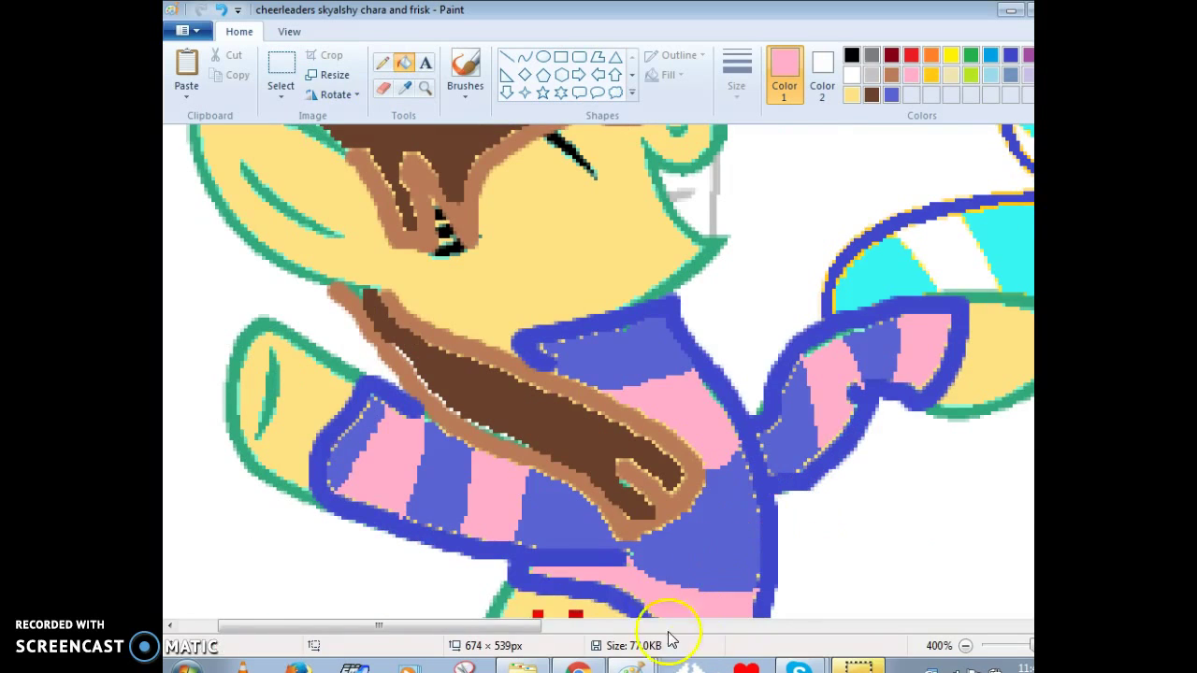
drag(460, 636, 916, 598)
scroll(814, 522, up, 5)
scroll(814, 522, down, 6)
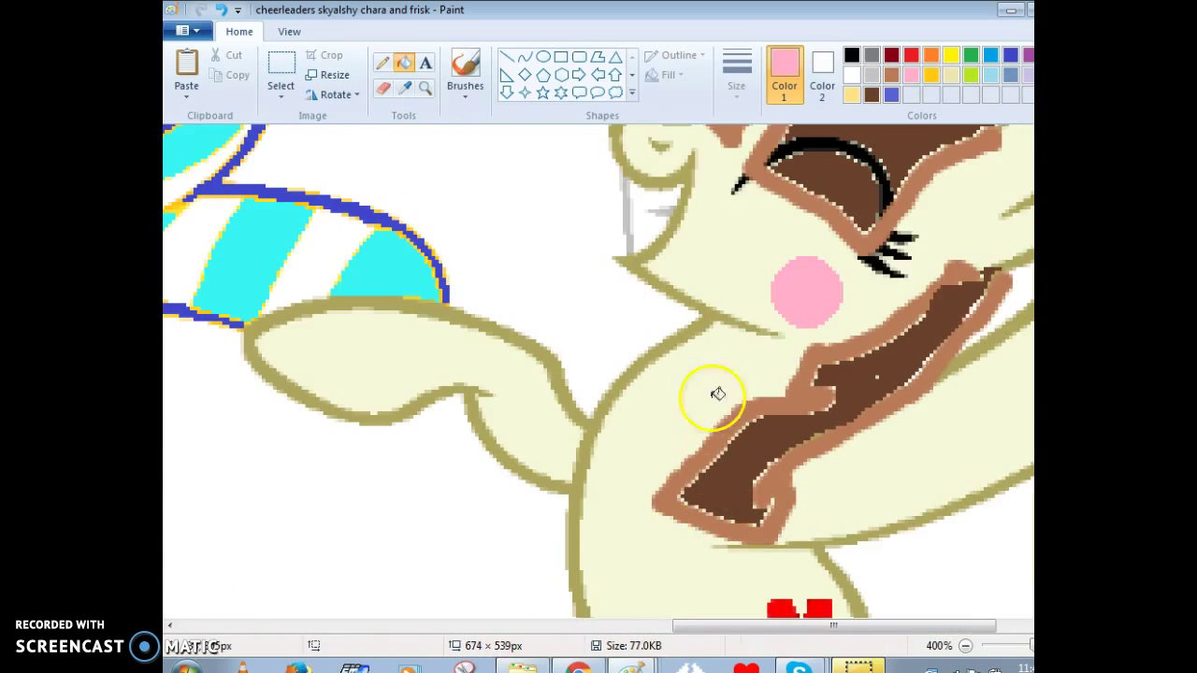
scroll(708, 395, up, 3)
scroll(716, 235, down, 3)
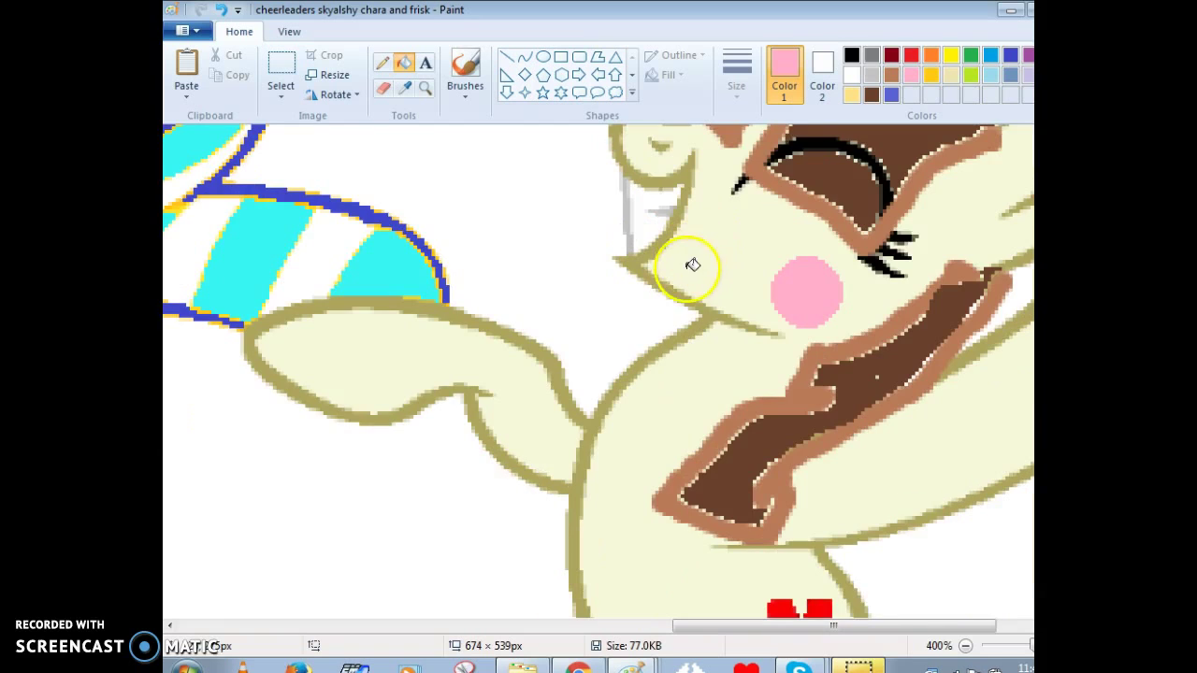
click(977, 55)
click(462, 75)
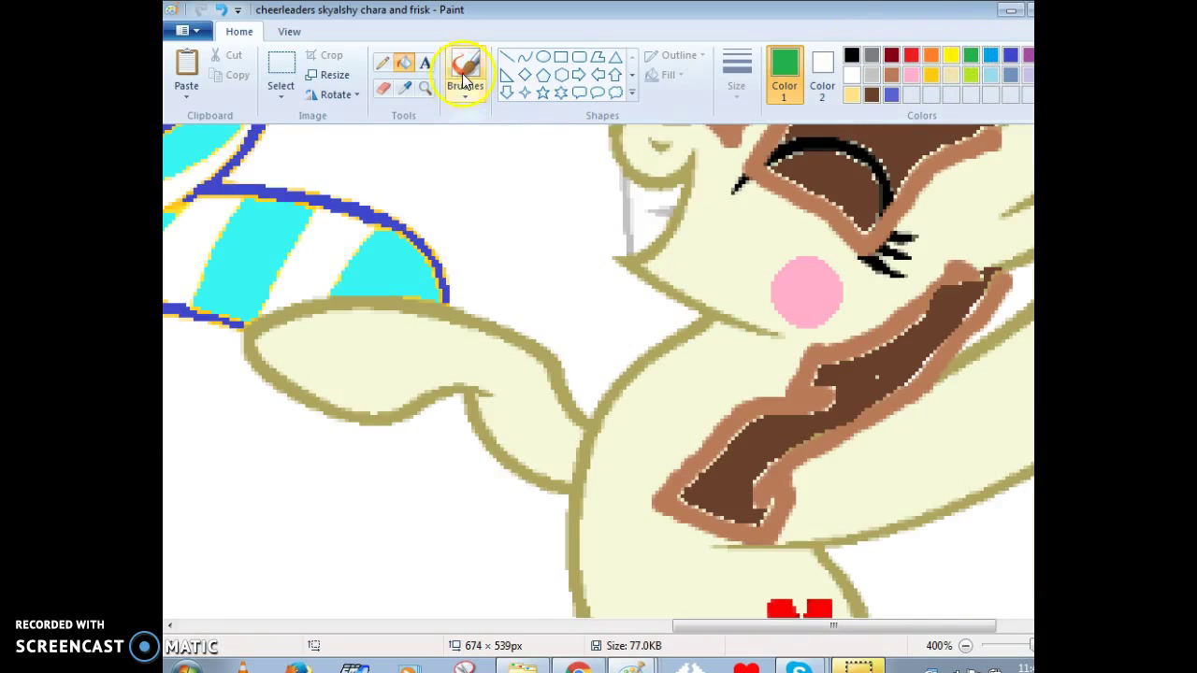
mouse_move(635, 362)
mouse_down()
mouse_move(639, 312)
mouse_move(759, 359)
mouse_up()
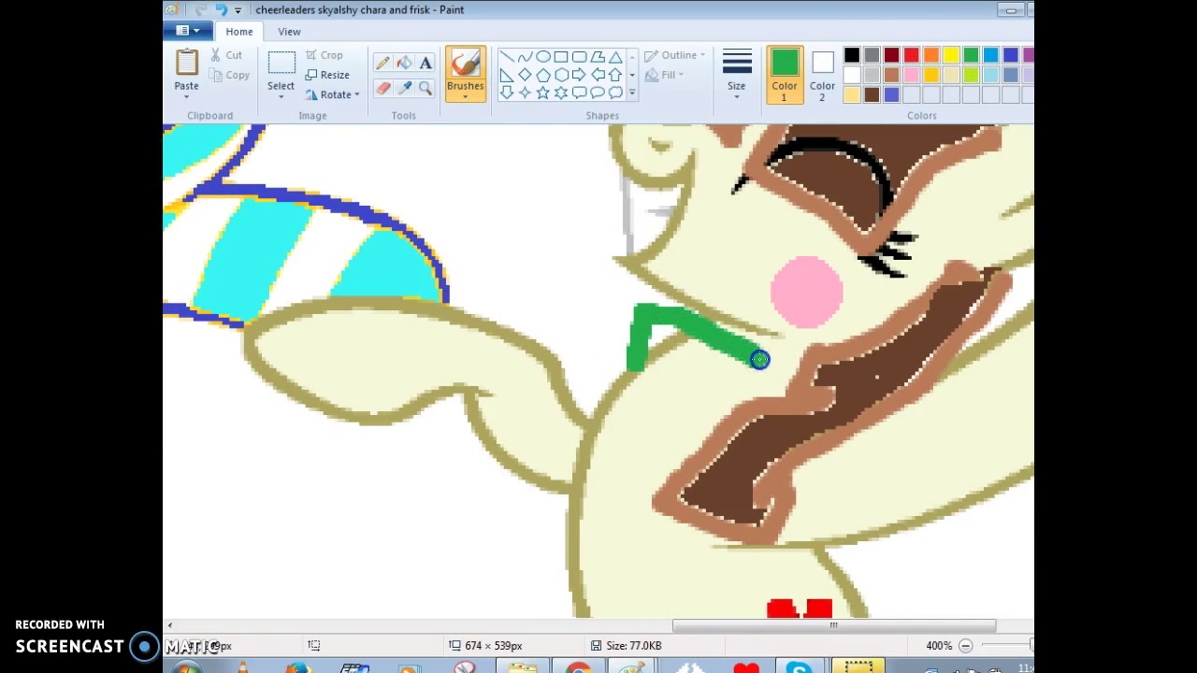
mouse_move(636, 361)
mouse_down()
mouse_move(595, 386)
mouse_move(561, 561)
mouse_up()
scroll(565, 561, down, 3)
drag(563, 318, 585, 409)
mouse_move(628, 448)
mouse_down()
mouse_move(736, 357)
mouse_move(788, 329)
mouse_up()
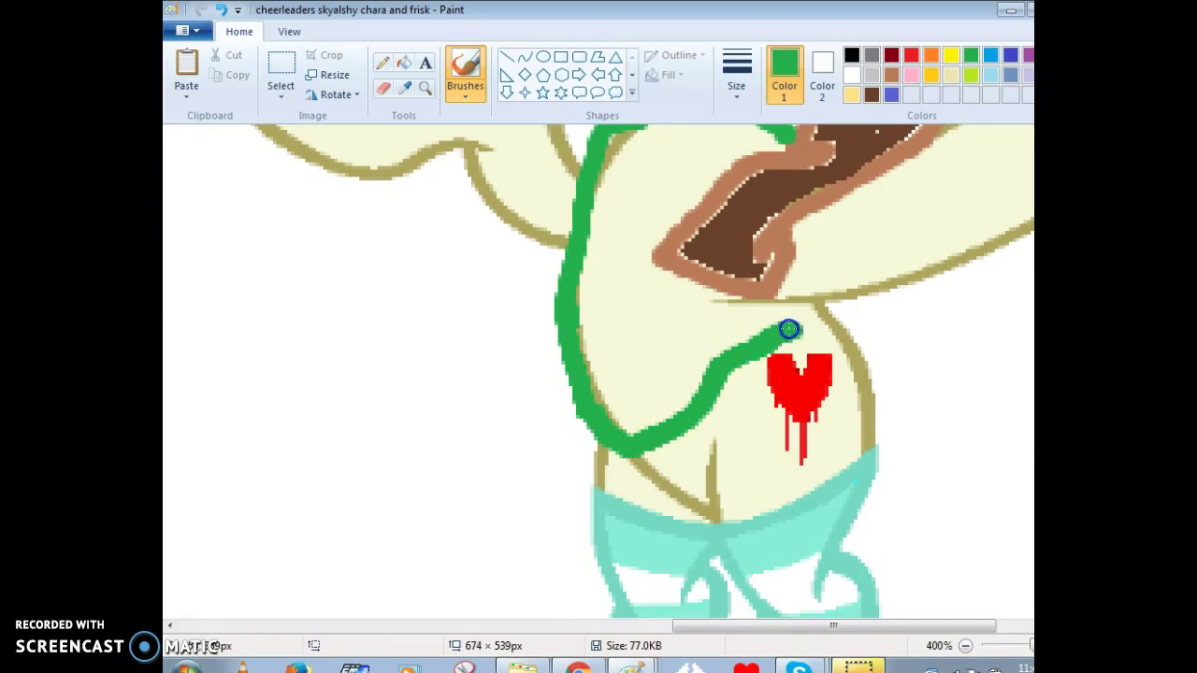
- Outline both sleeves of the pale pony's top in green with the Brush
scroll(825, 311, up, 3)
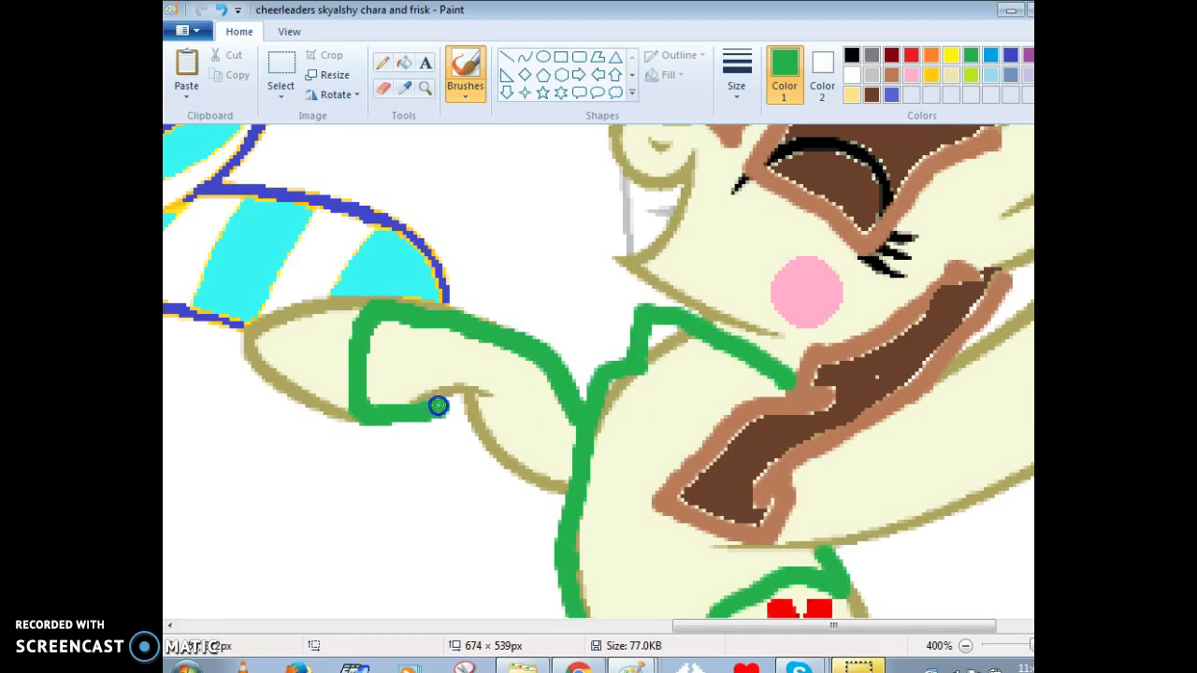
mouse_move(489, 396)
mouse_down()
mouse_move(489, 449)
mouse_move(562, 492)
mouse_up()
click(707, 587)
drag(689, 625, 773, 625)
click(670, 455)
mouse_move(777, 377)
mouse_down()
mouse_move(883, 309)
mouse_move(871, 362)
mouse_move(882, 429)
mouse_move(903, 452)
mouse_move(731, 523)
mouse_move(657, 533)
mouse_up()
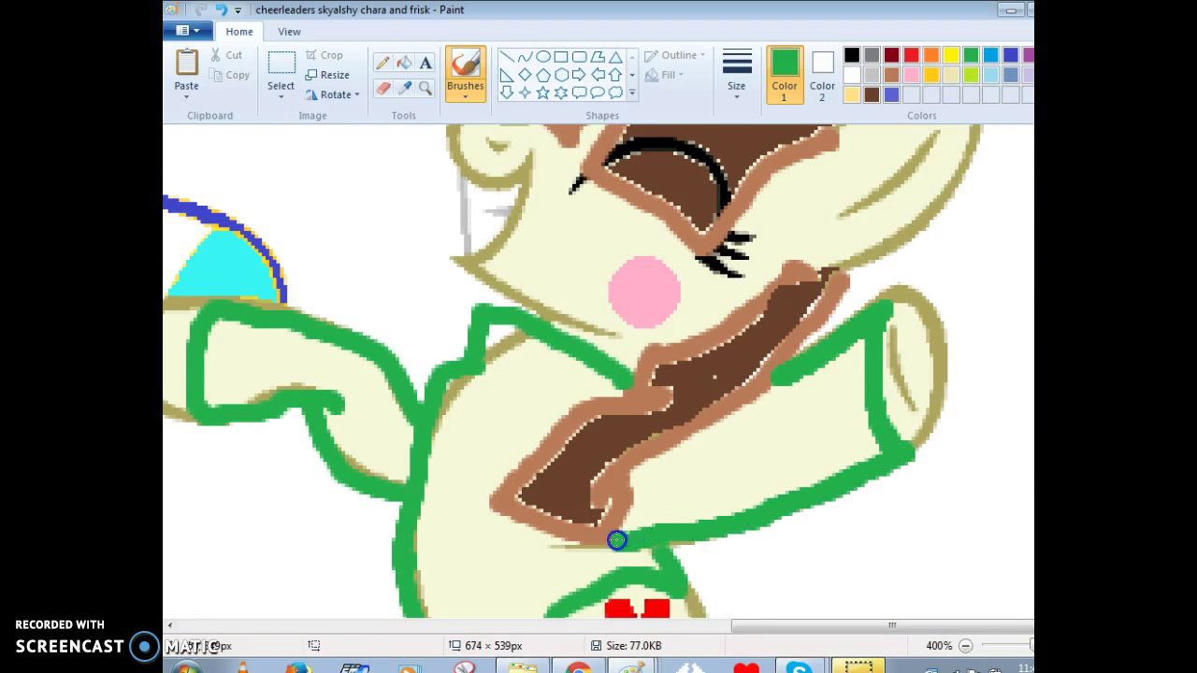
scroll(617, 540, down, 5)
scroll(668, 393, up, 5)
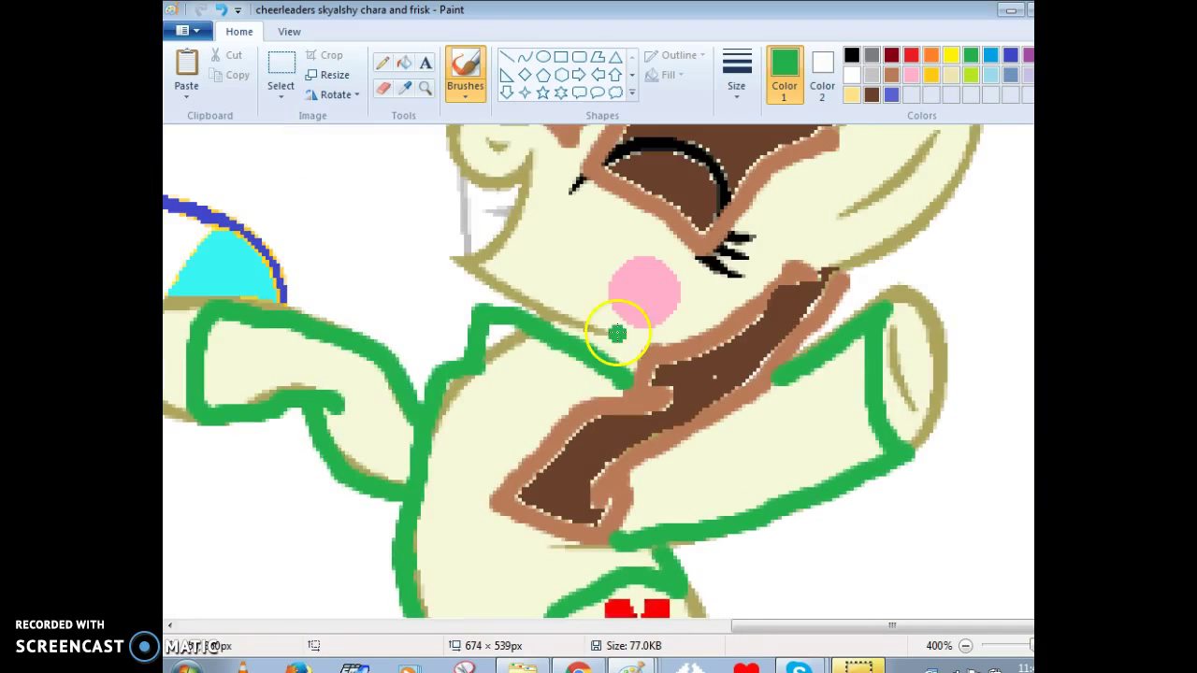
- Fill both sleeves, the torso and the collar of the pale pony's top with lime
click(404, 64)
click(971, 75)
click(819, 425)
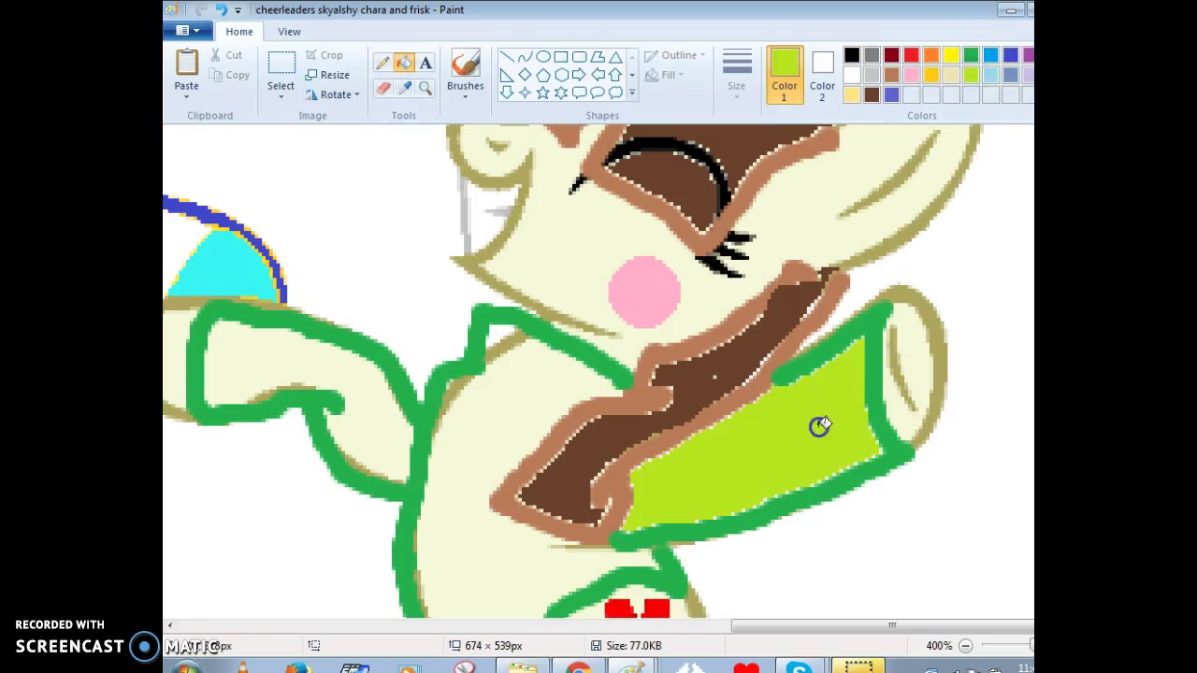
click(453, 456)
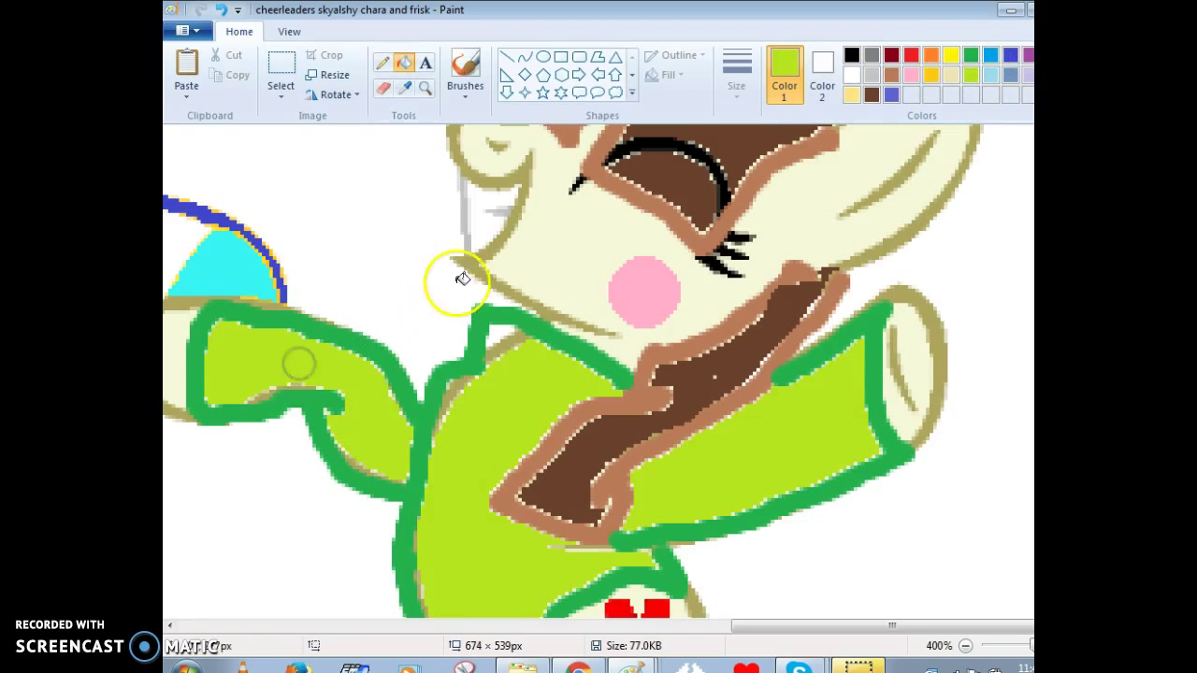
click(503, 344)
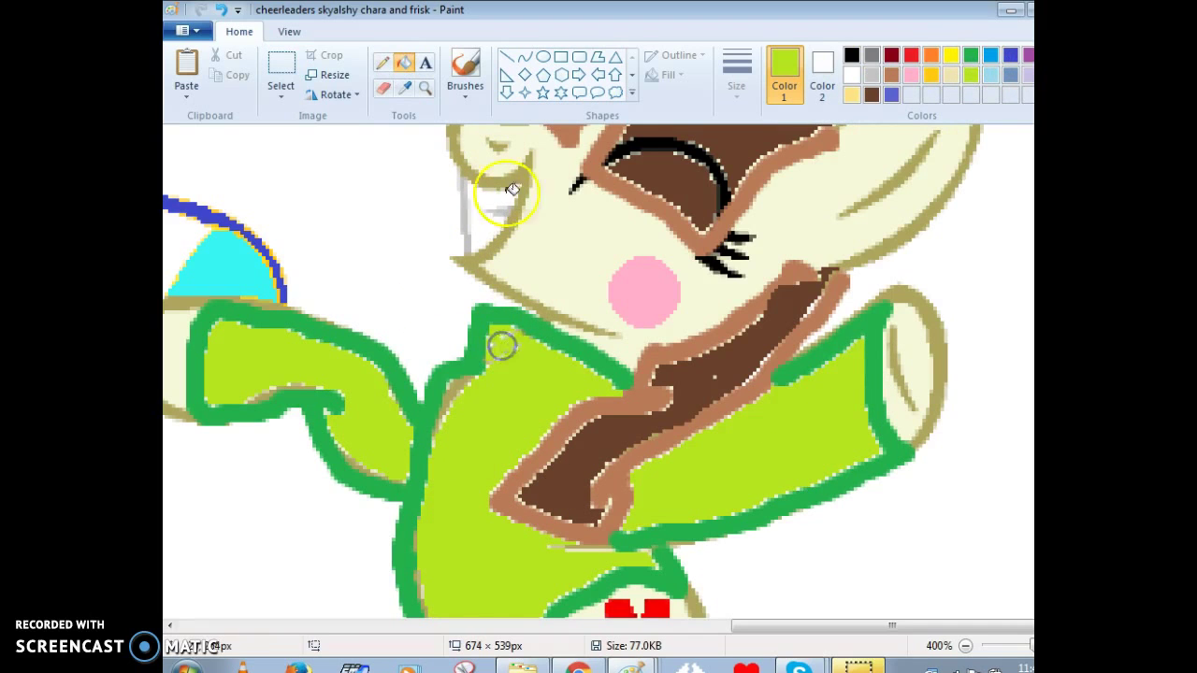
- Set Color 2 to lime and use the Eraser to cover the leftover body lines at the top's collar and shoulder
click(378, 90)
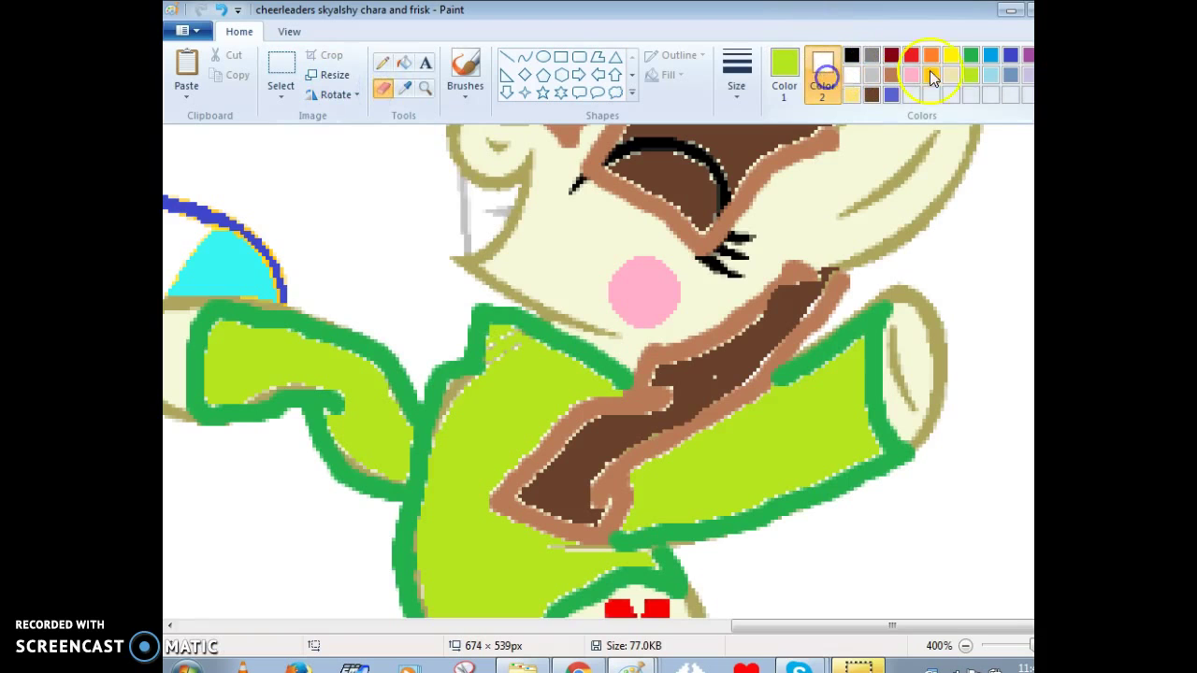
drag(516, 339, 503, 346)
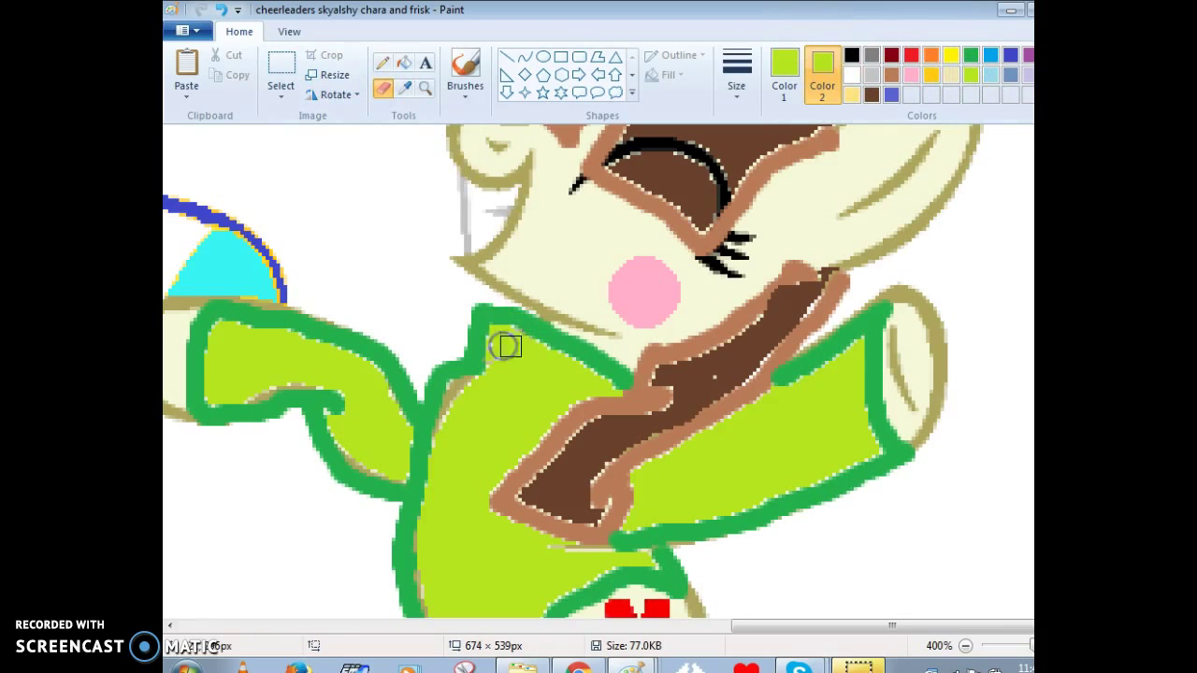
click(462, 415)
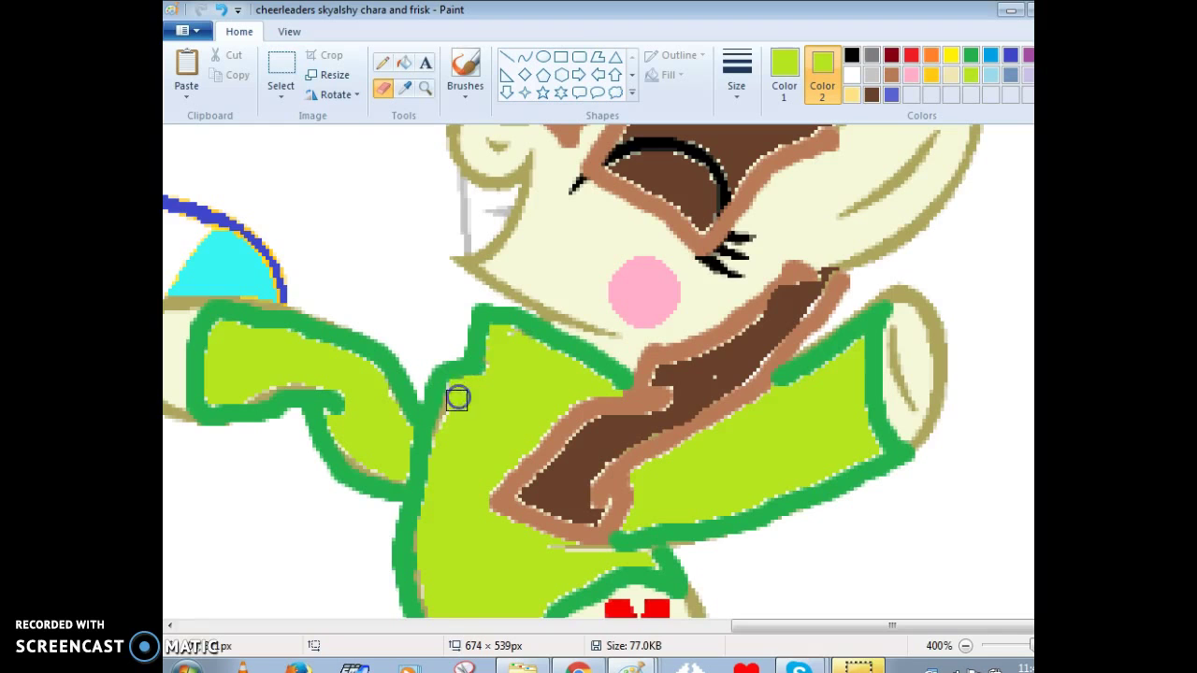
scroll(828, 360, down, 3)
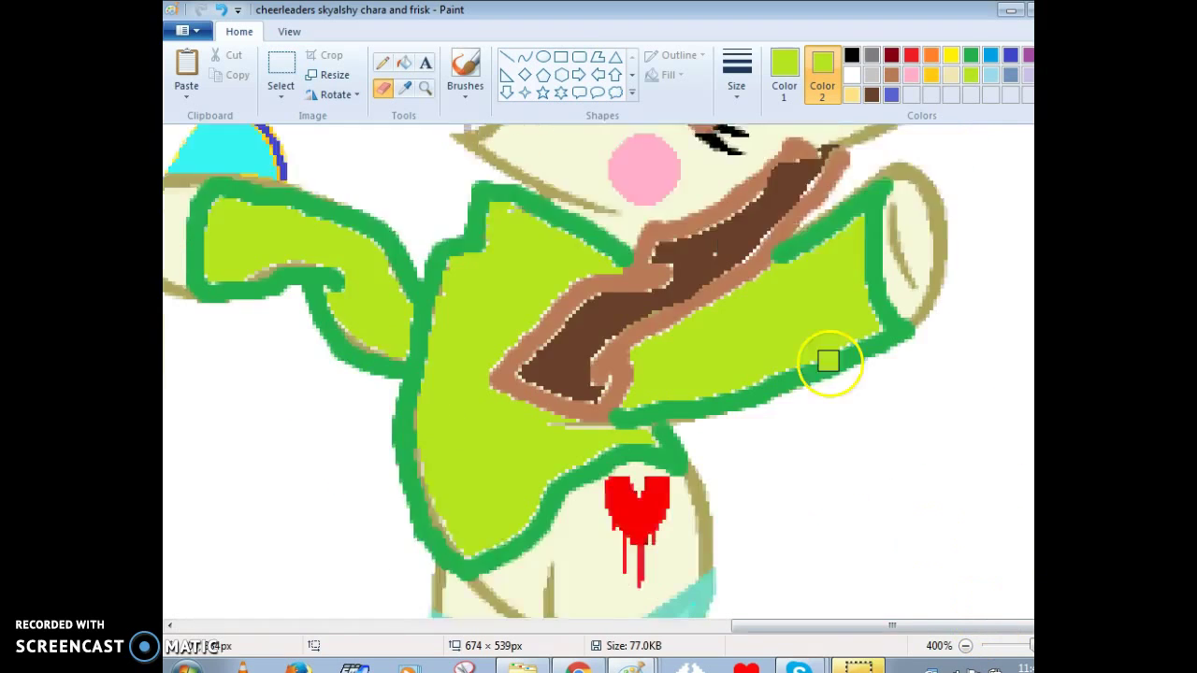
- Draw two yellow stripe lines across the torso of the lime top with the Pencil
scroll(815, 355, up, 3)
click(382, 64)
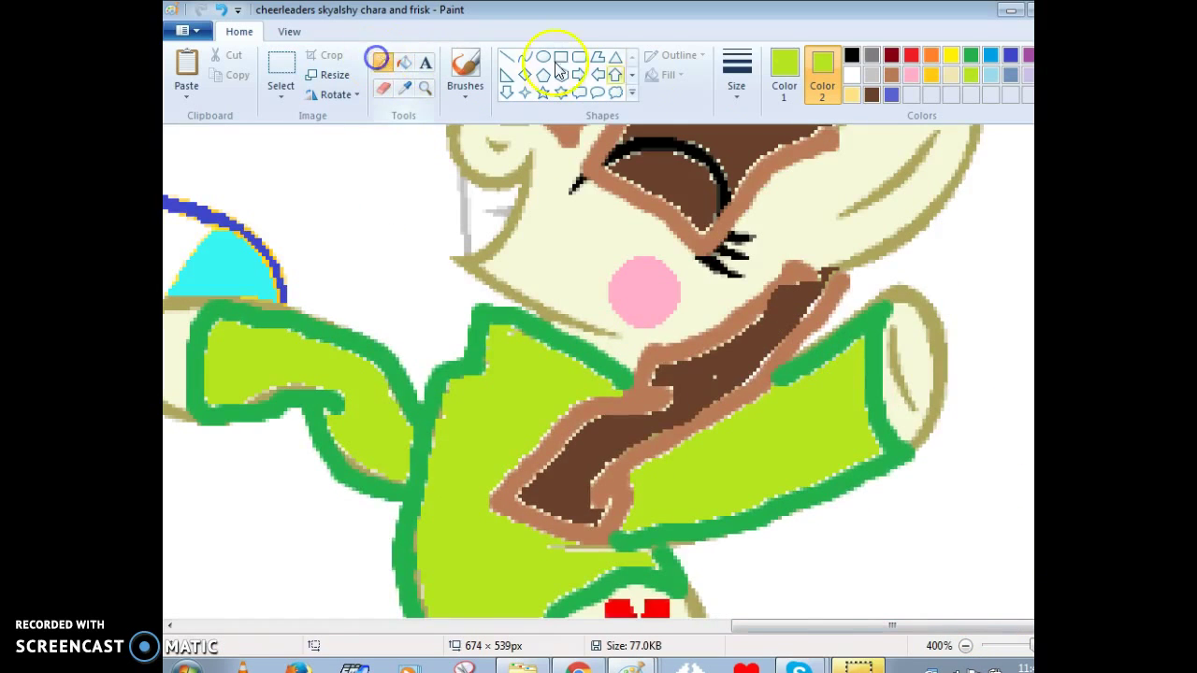
click(952, 56)
mouse_move(423, 370)
mouse_down()
mouse_move(483, 403)
mouse_move(438, 418)
mouse_up()
click(851, 74)
click(783, 75)
click(951, 56)
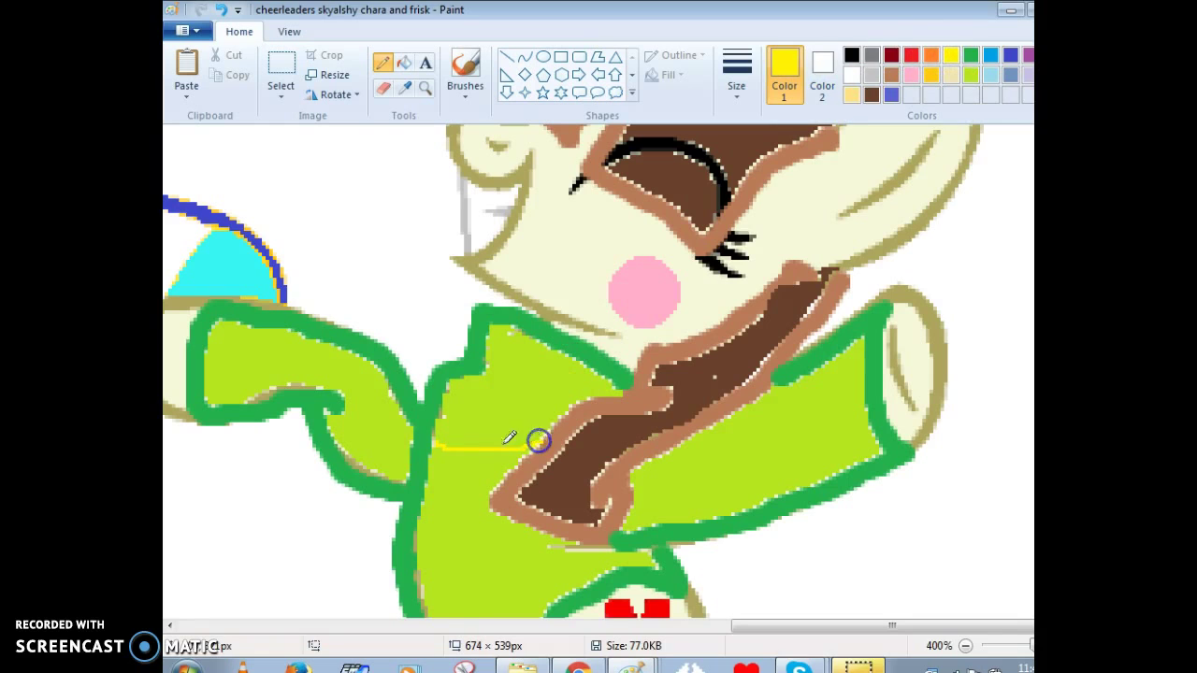
mouse_move(417, 514)
mouse_down()
mouse_move(445, 542)
mouse_move(487, 550)
mouse_up()
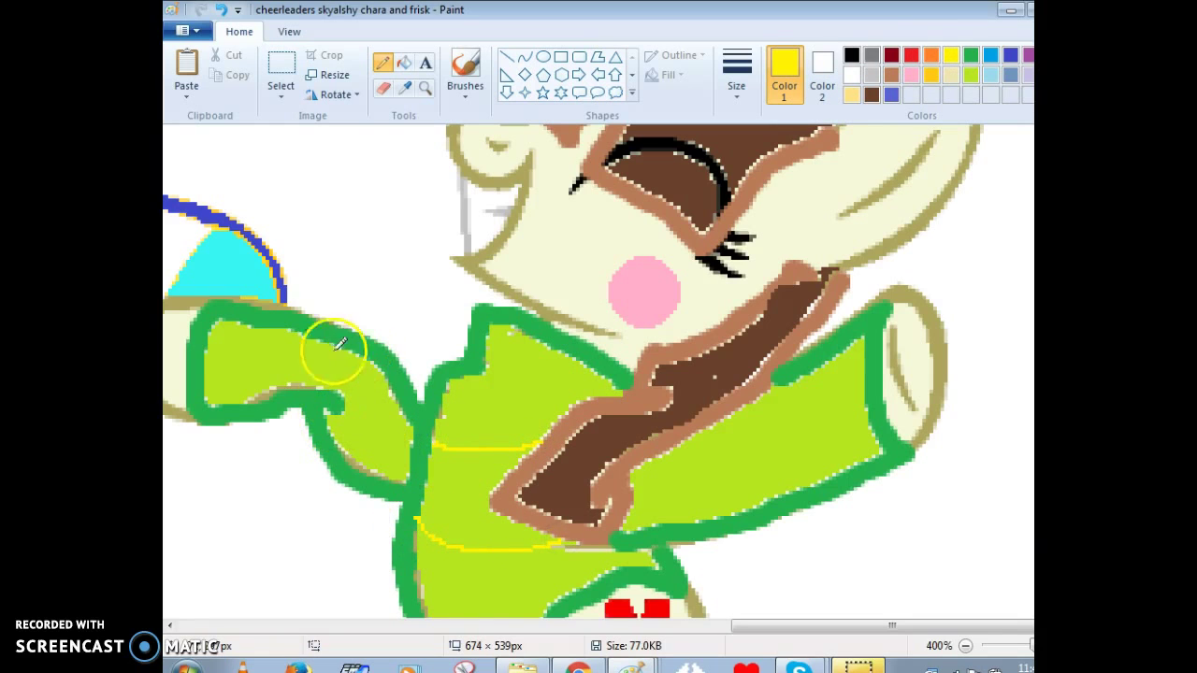
- Draw two yellow stripe lines across each sleeve of the lime top
click(309, 346)
click(358, 356)
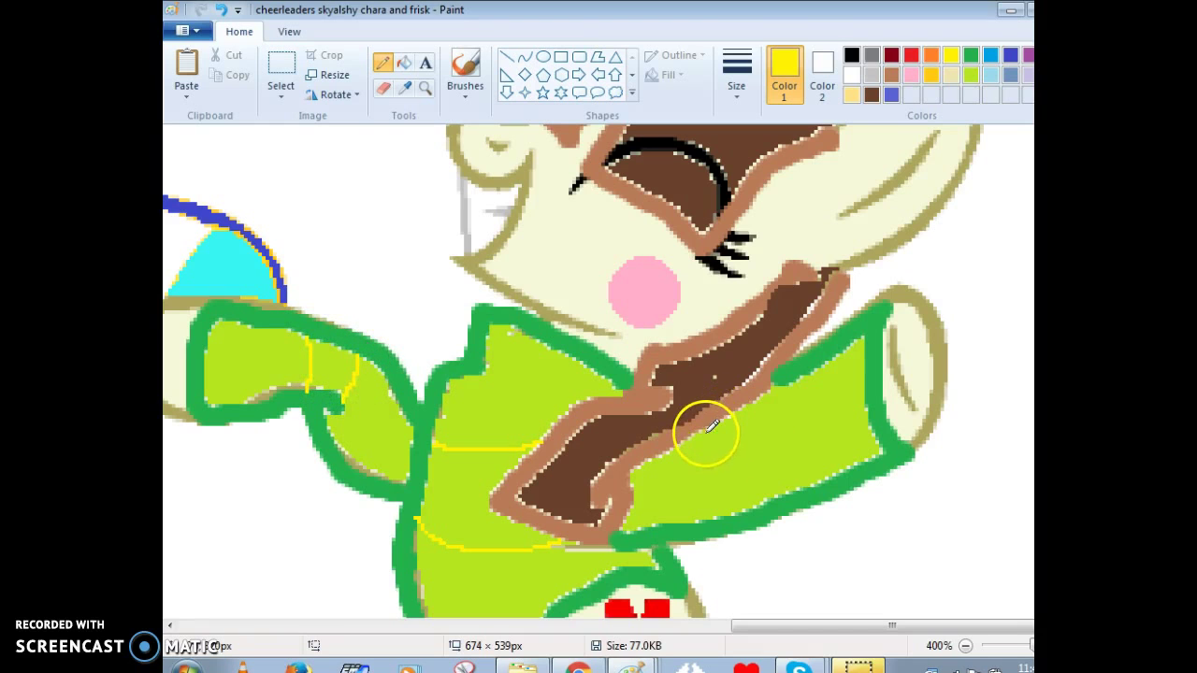
drag(783, 391, 787, 467)
click(785, 389)
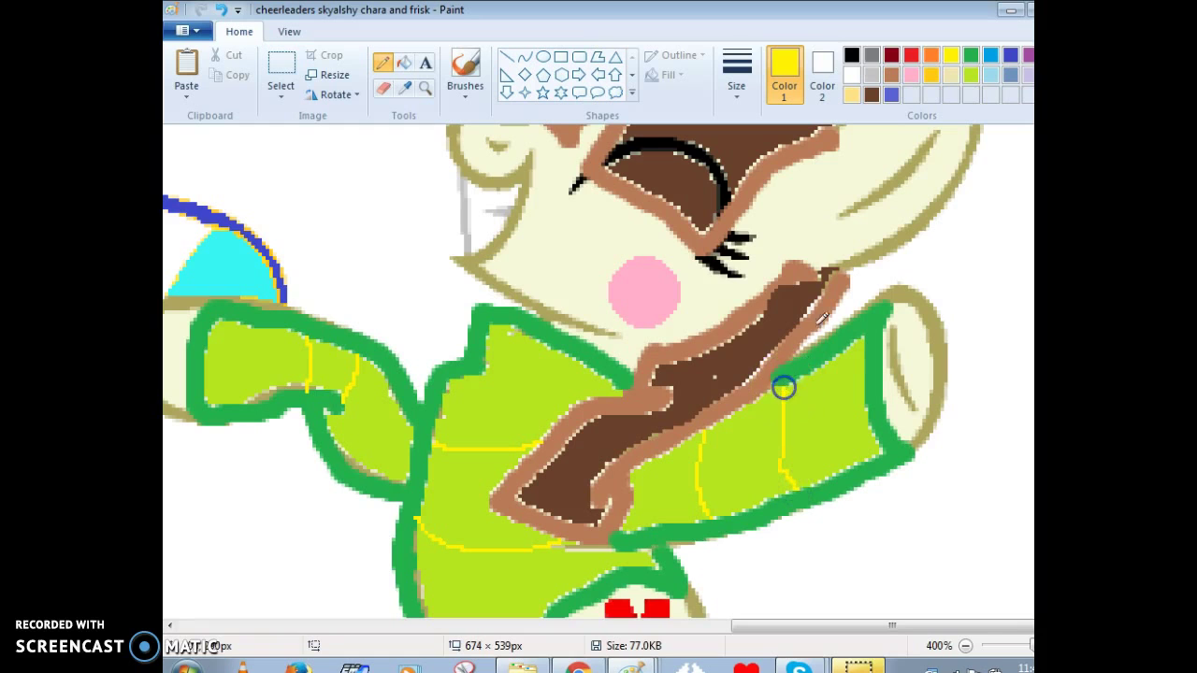
- Fill the middle band of both sleeves and of the torso with yellow
click(398, 65)
click(332, 366)
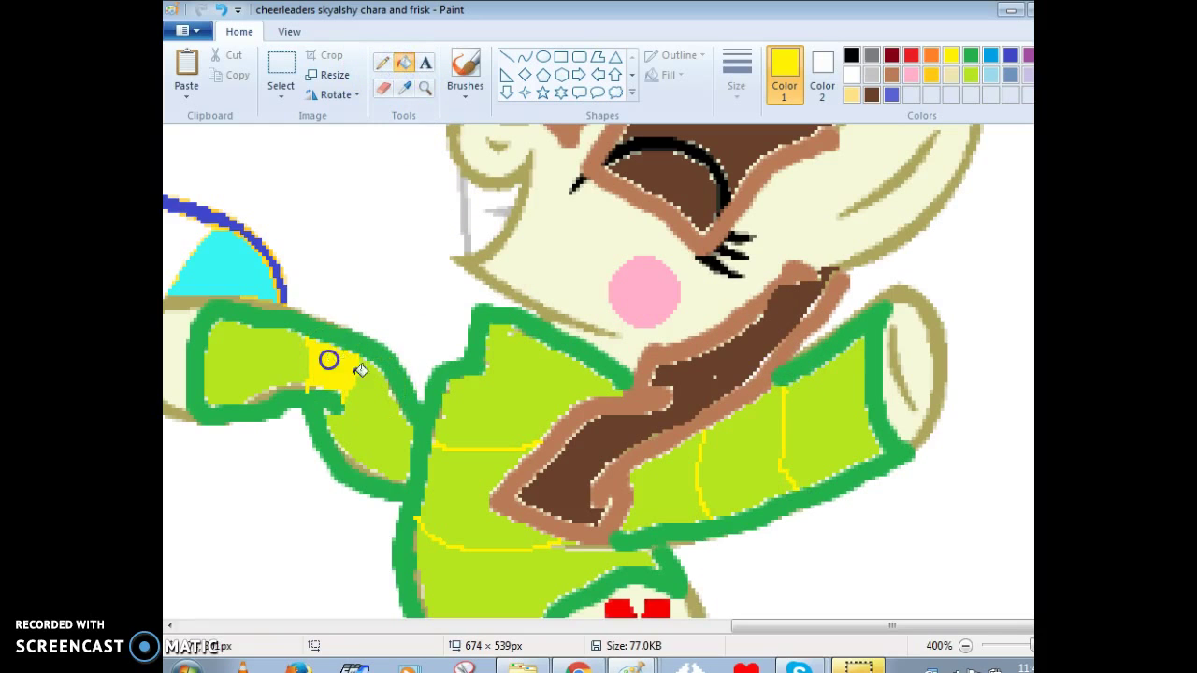
click(454, 485)
click(714, 457)
- Fill the white stripes on both of the pale pony's stockings with yellow
scroll(583, 367, down, 5)
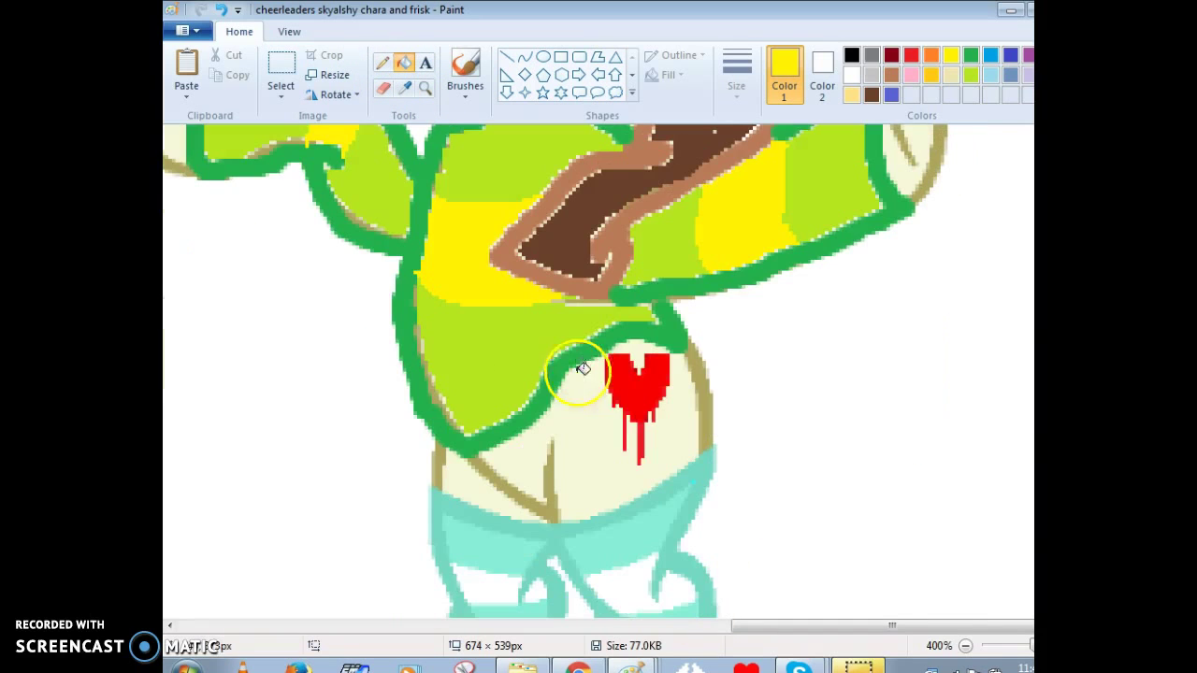
scroll(601, 427, down, 5)
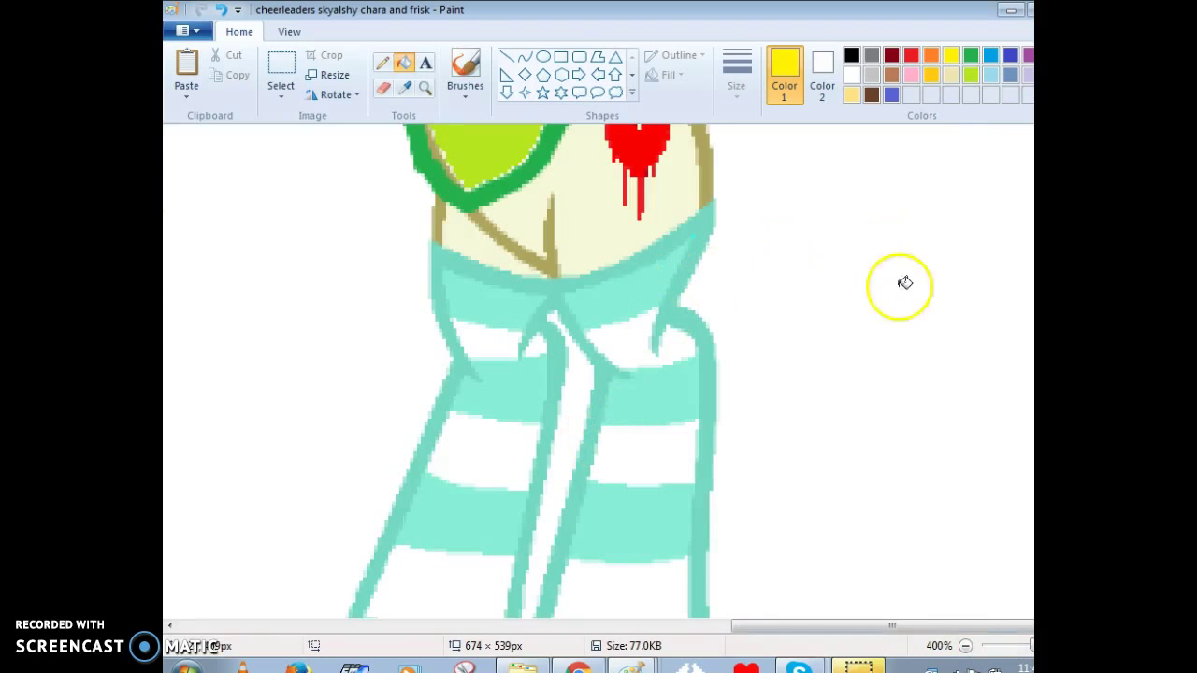
click(496, 341)
click(502, 455)
click(448, 590)
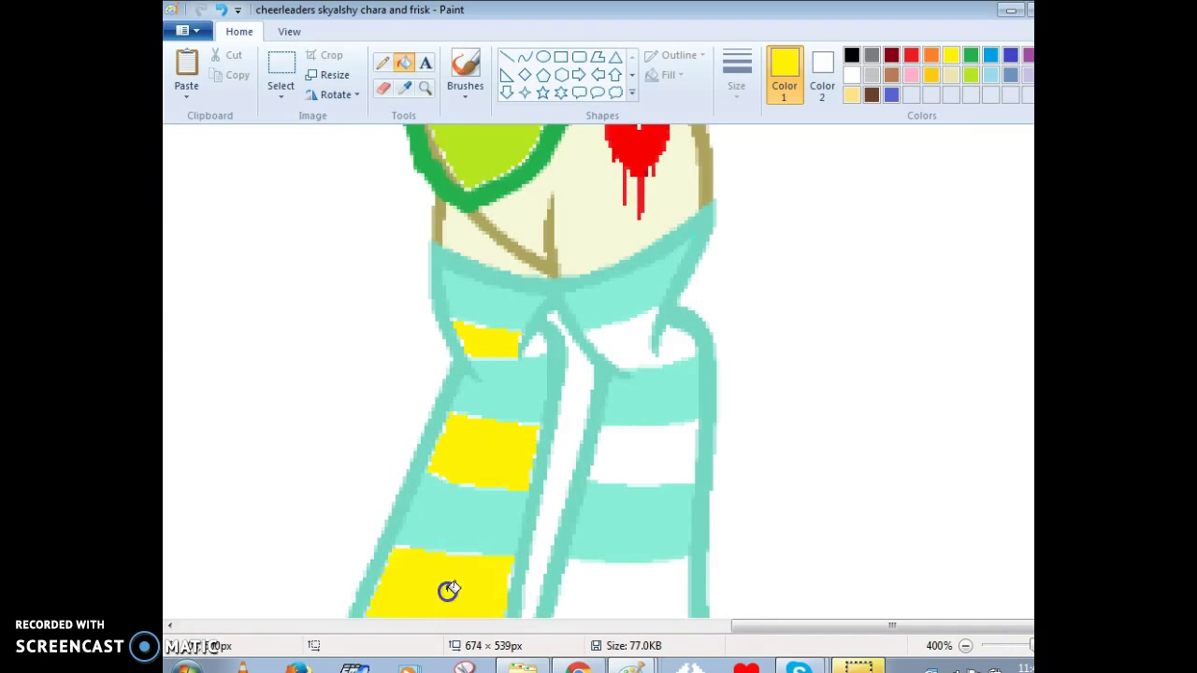
scroll(542, 454, down, 3)
click(614, 485)
click(636, 365)
click(622, 204)
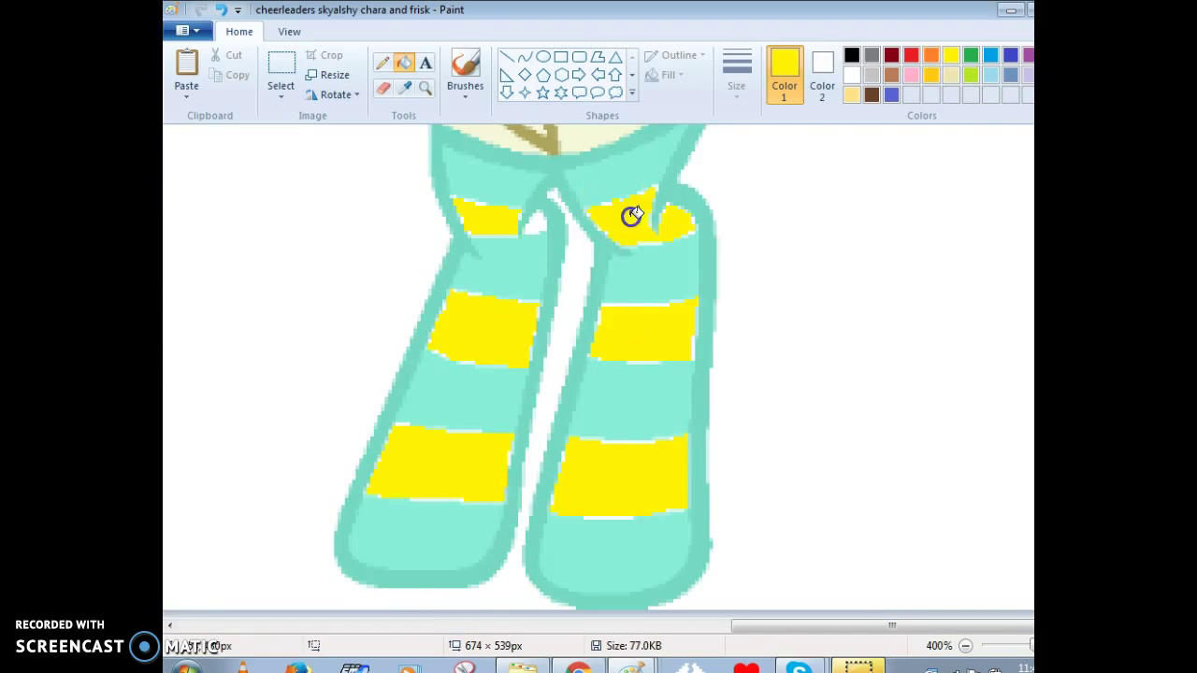
- Fill the aqua stripes on both of the pale pony's stockings with green
click(972, 54)
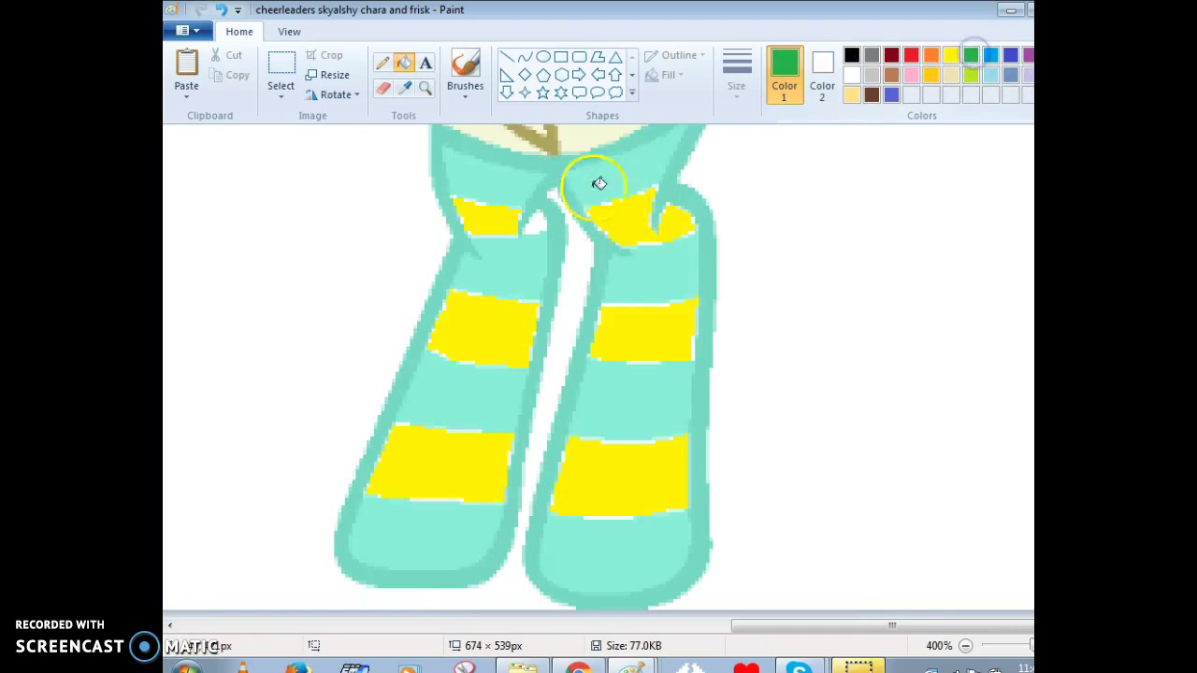
click(598, 182)
click(649, 254)
click(639, 425)
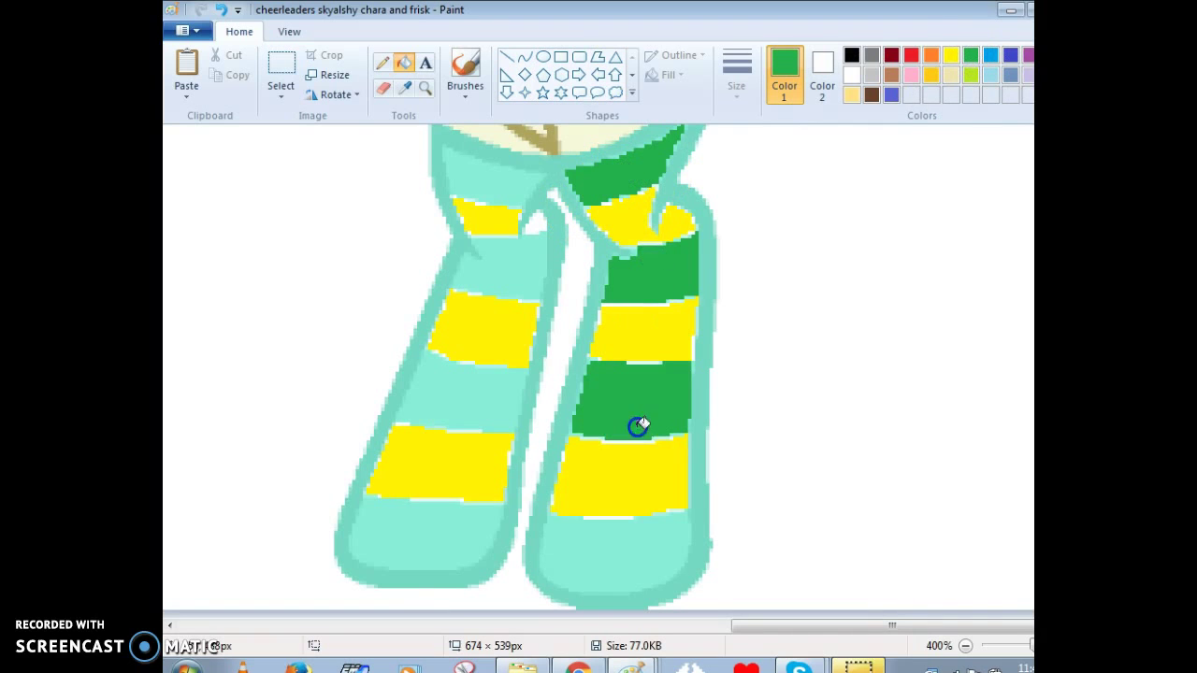
click(626, 533)
click(499, 259)
click(493, 185)
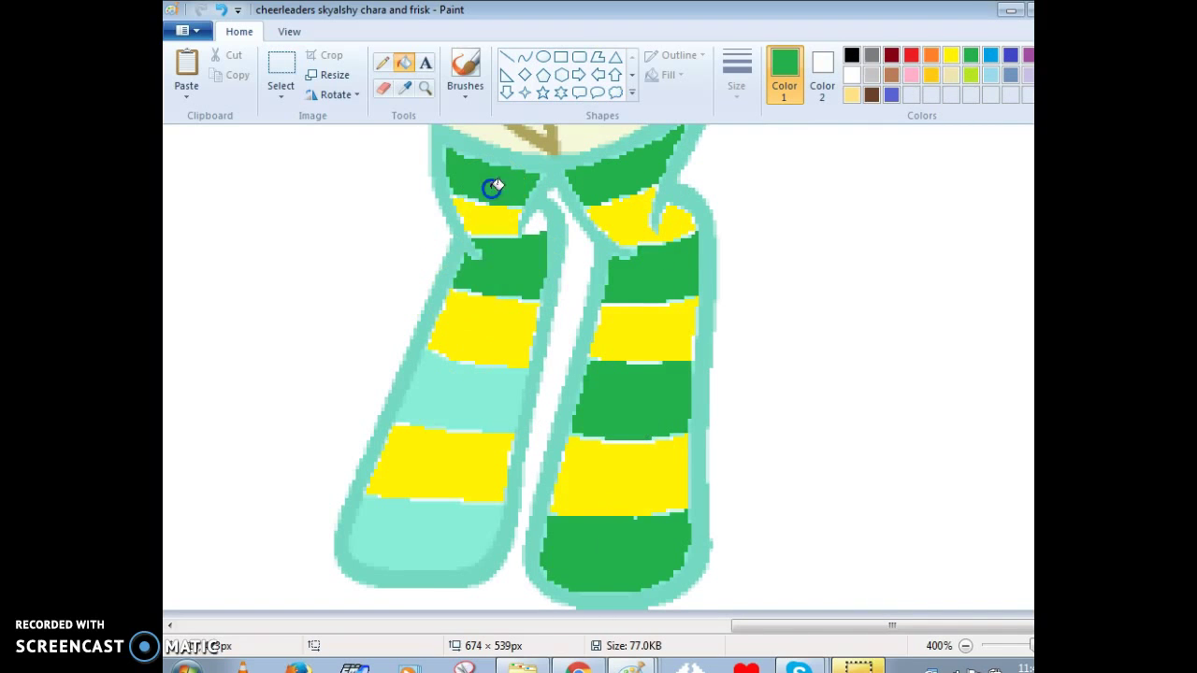
click(451, 408)
click(448, 526)
- Fill the small white gap at the stocking's knee with yellow and recolour the stocking outlines lime
click(951, 54)
click(535, 221)
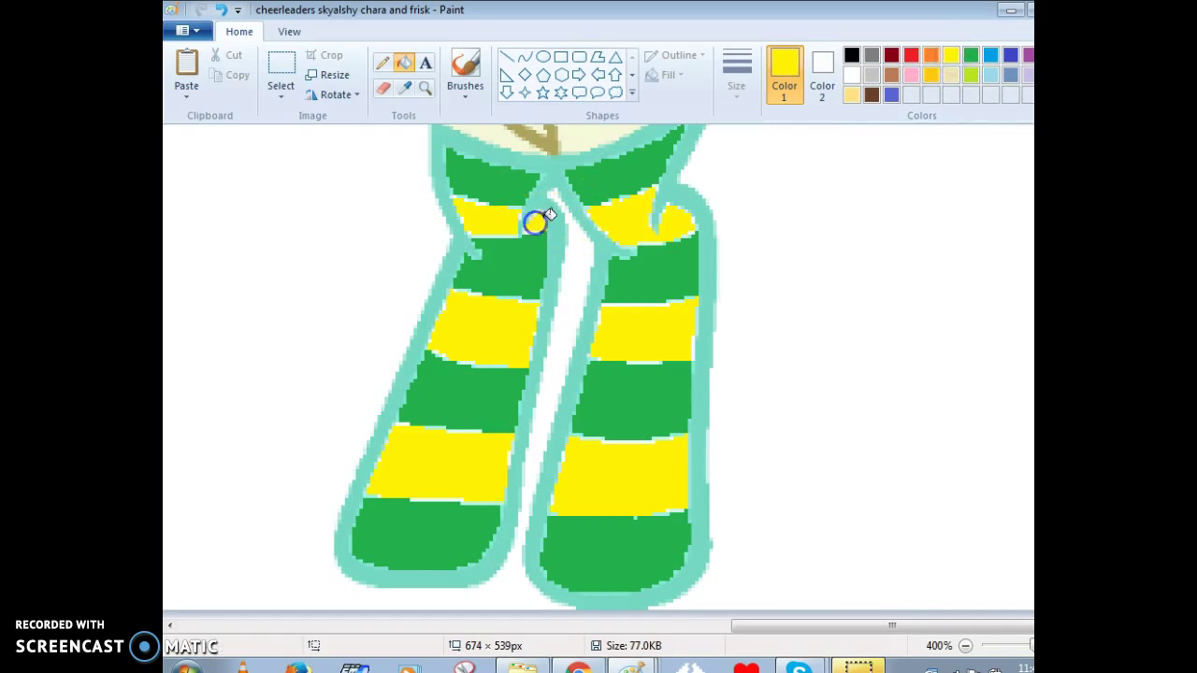
click(971, 75)
click(692, 166)
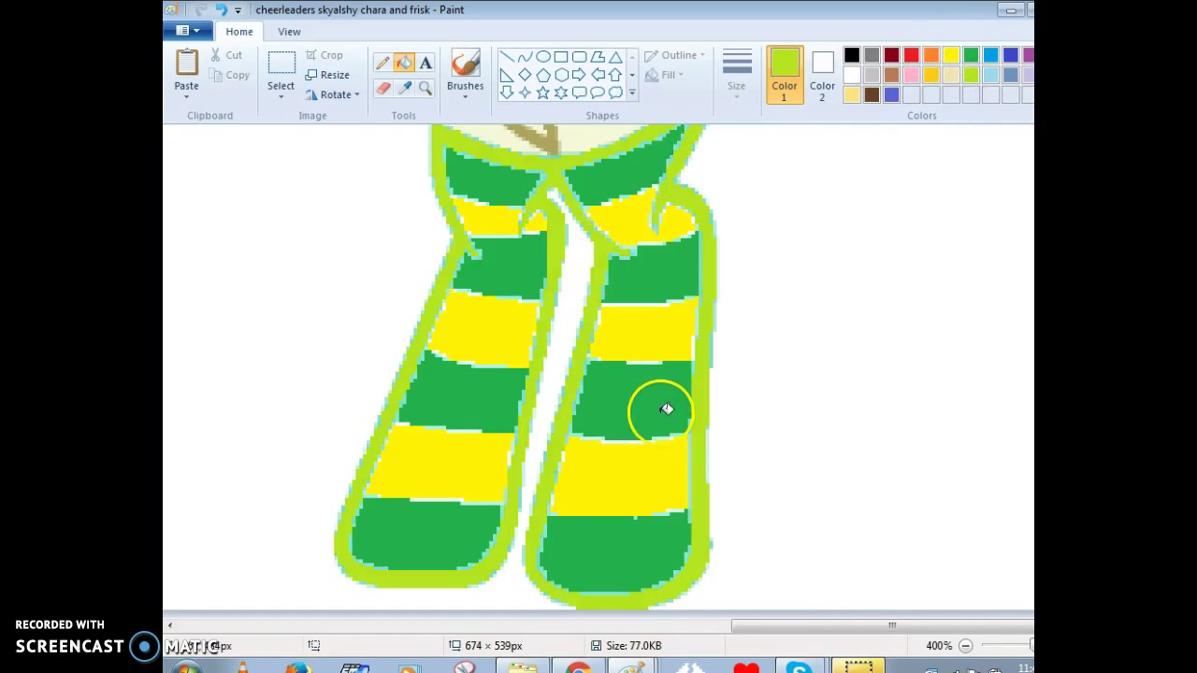
- Fill the blue pony's white wing feathers on both sides with light blue
scroll(665, 409, up, 5)
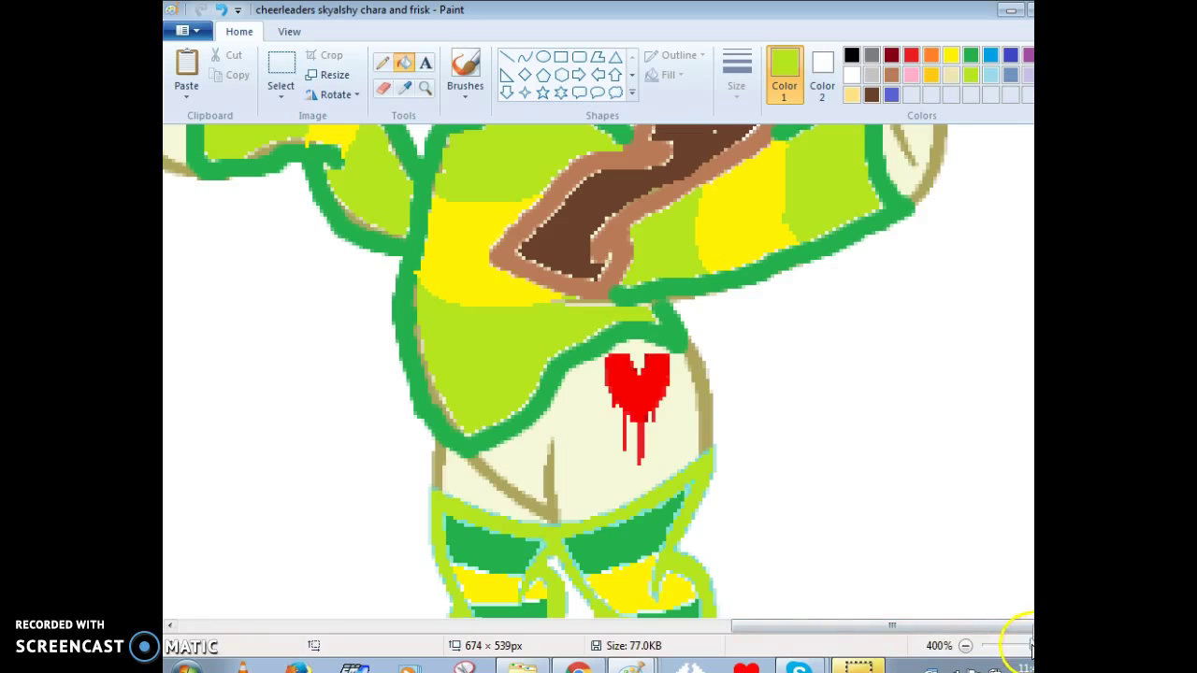
drag(1032, 643, 1022, 646)
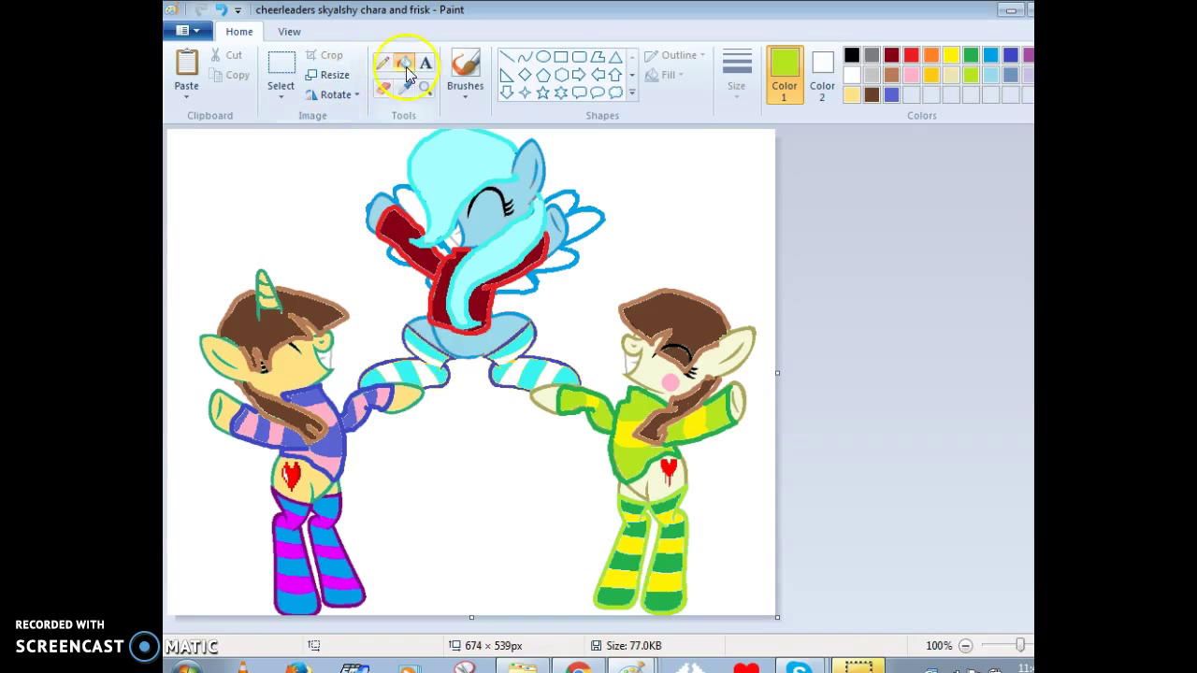
click(991, 75)
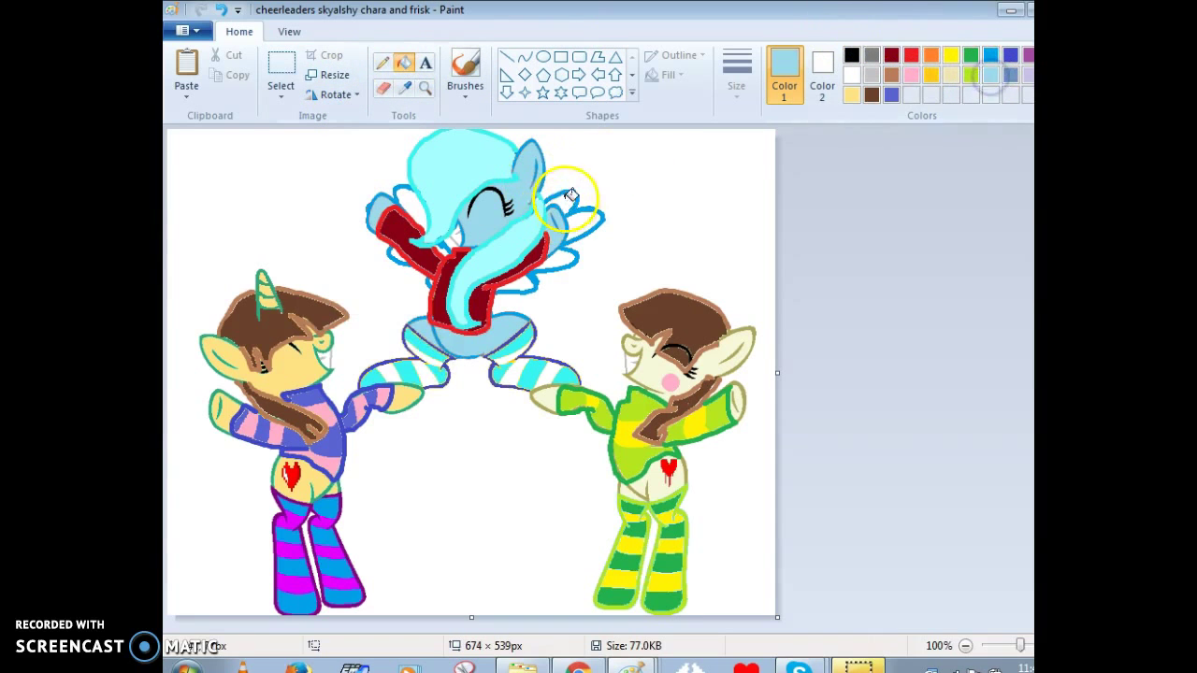
click(575, 207)
click(555, 254)
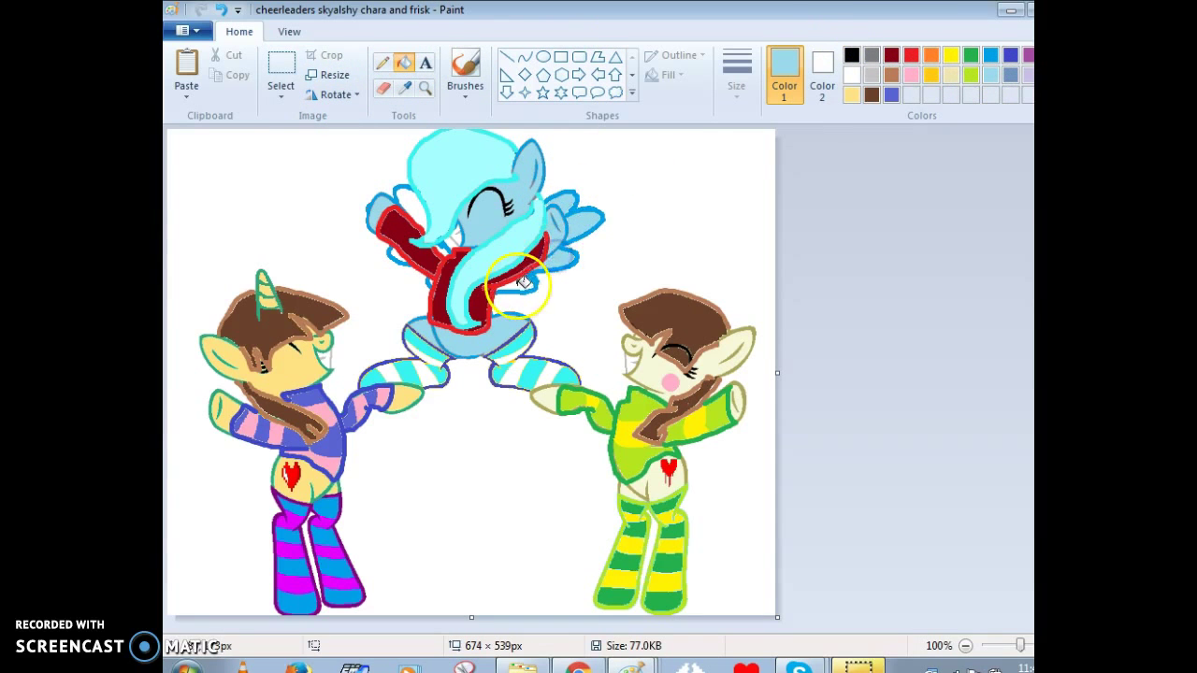
click(400, 195)
click(396, 254)
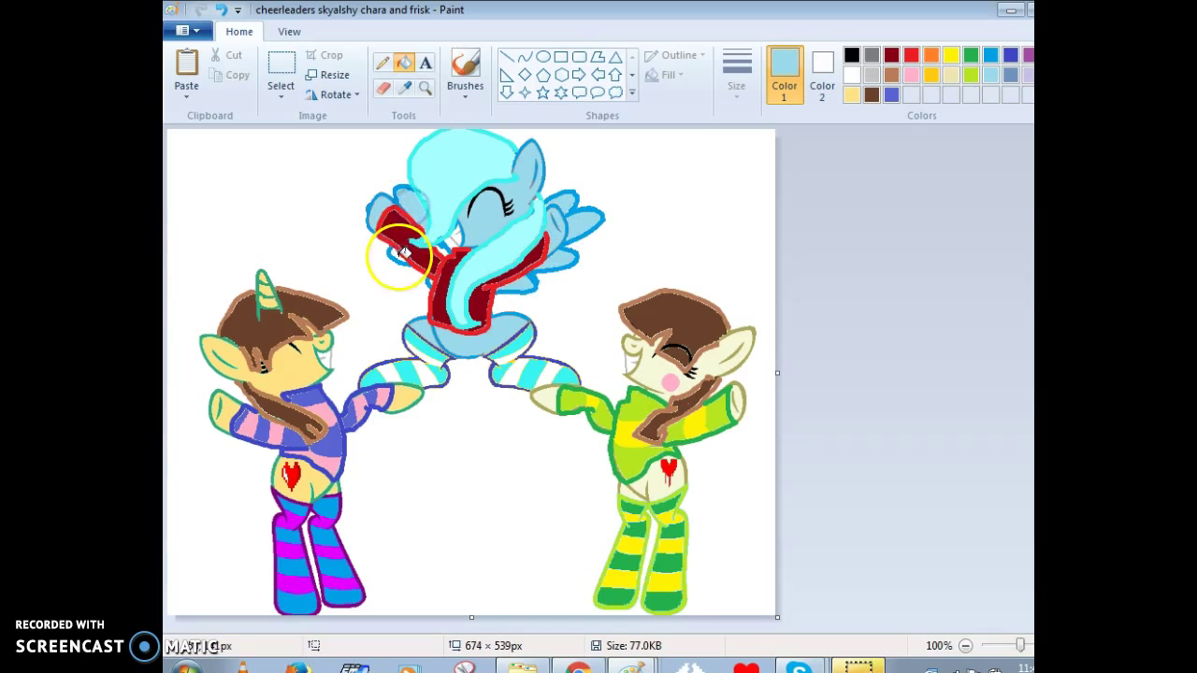
click(448, 248)
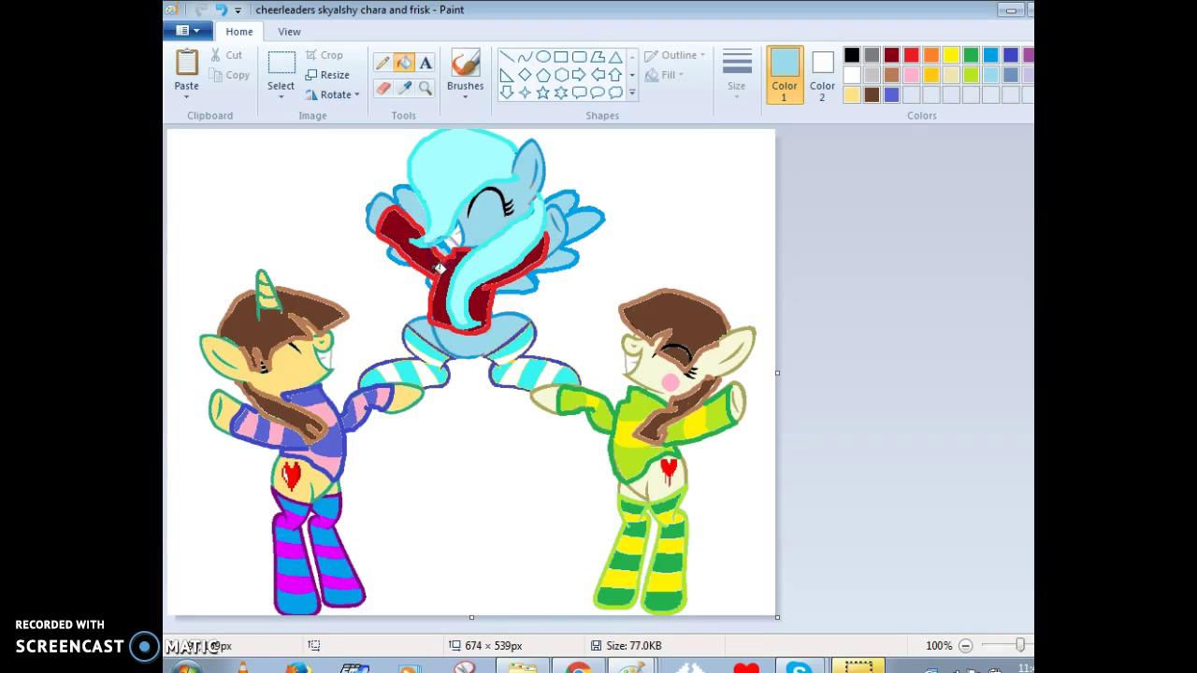
click(584, 431)
click(692, 416)
click(433, 357)
click(272, 499)
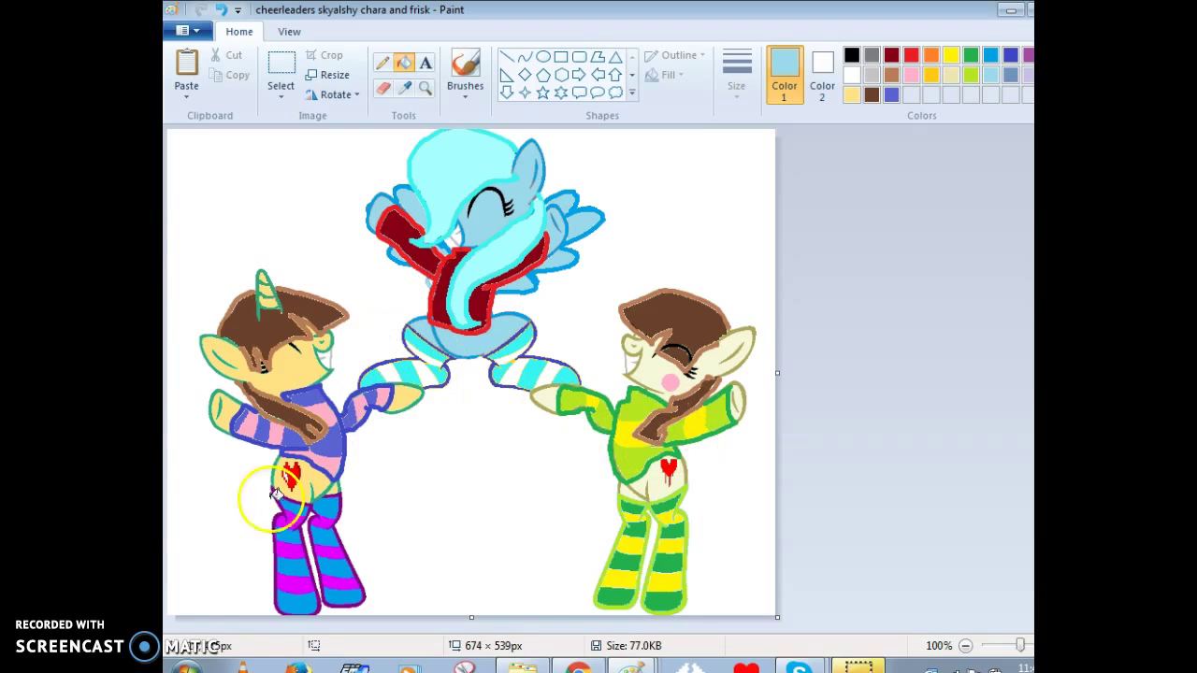